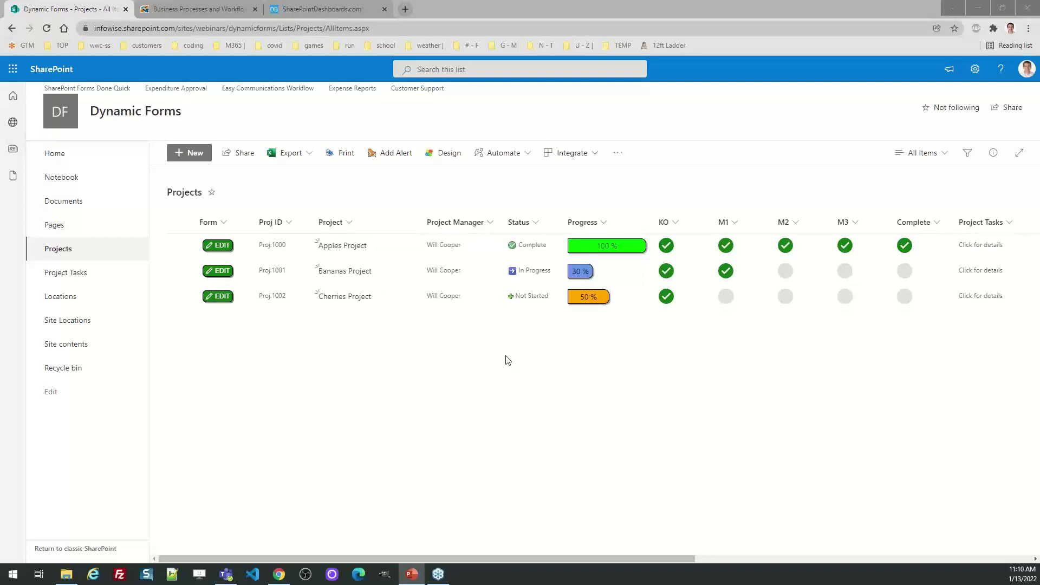
Set Apples Project's progress to 80, clear its M3 milestone, and expand its task details.
left_click(607, 248)
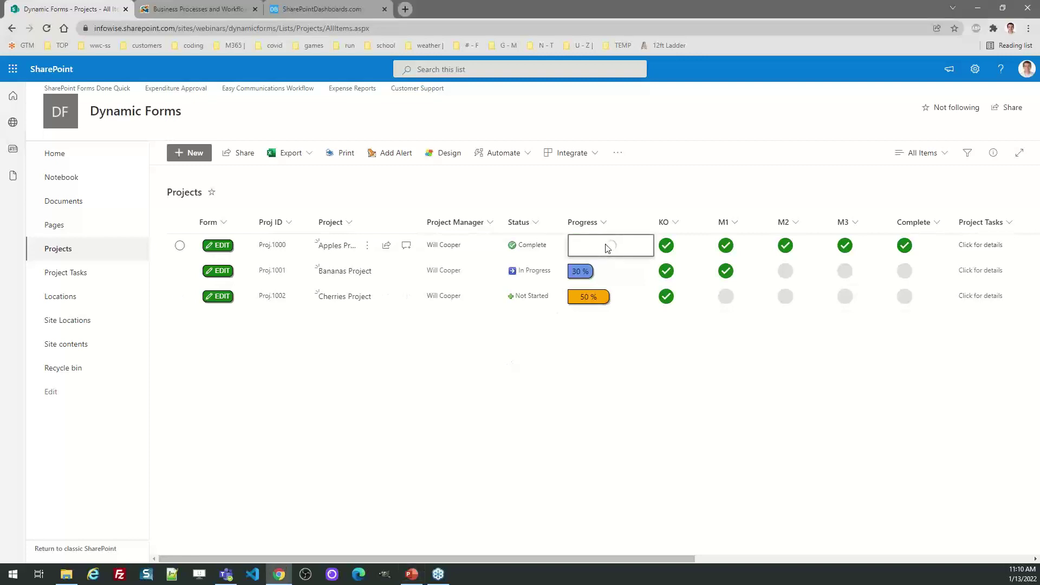
type("30")
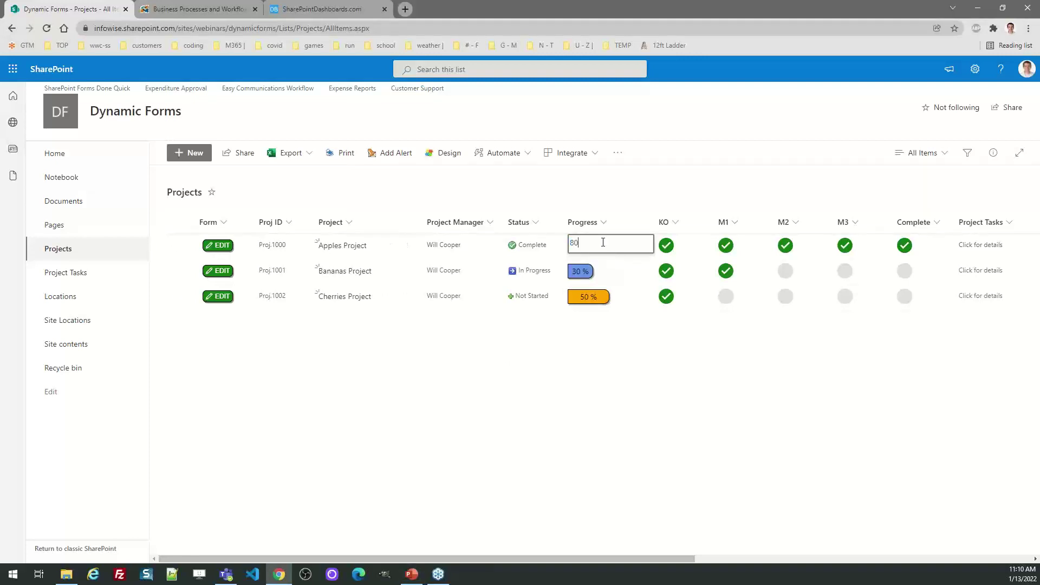
key("Return")
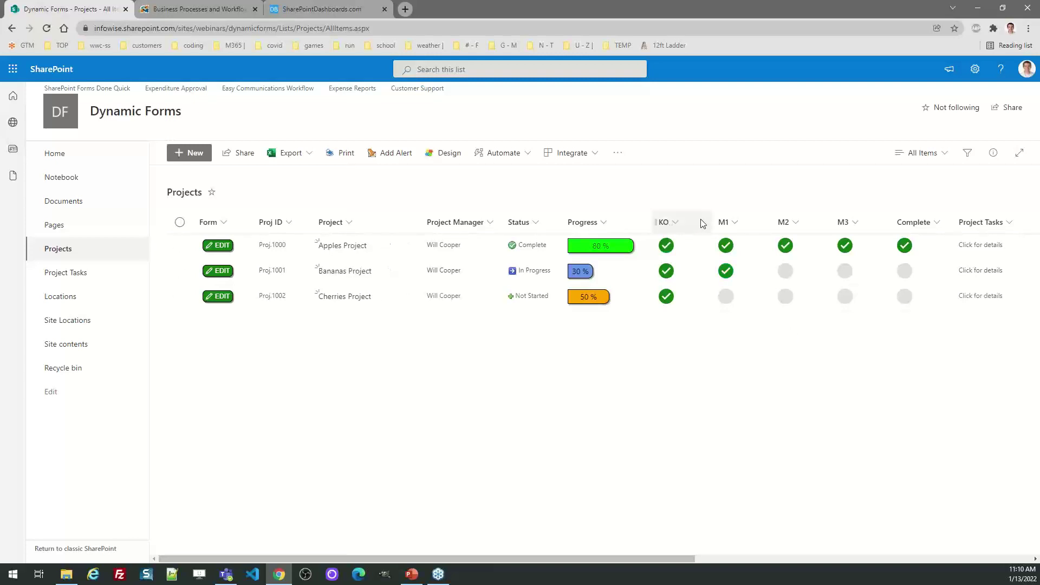
left_click(844, 245)
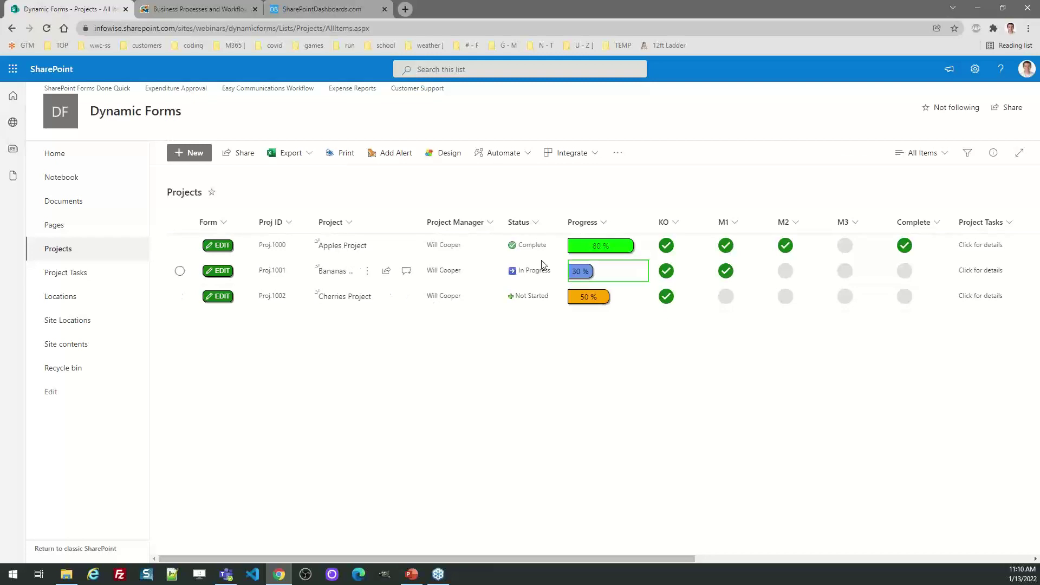
left_click(989, 247)
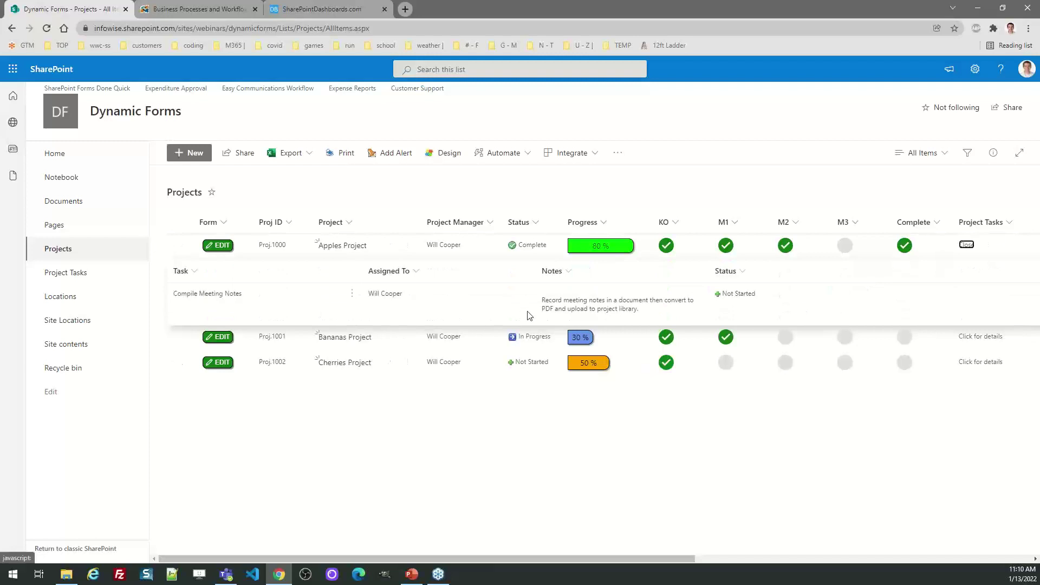
Collapse Apples' task details, open and cancel its edit form, then start a new project item.
left_click(965, 245)
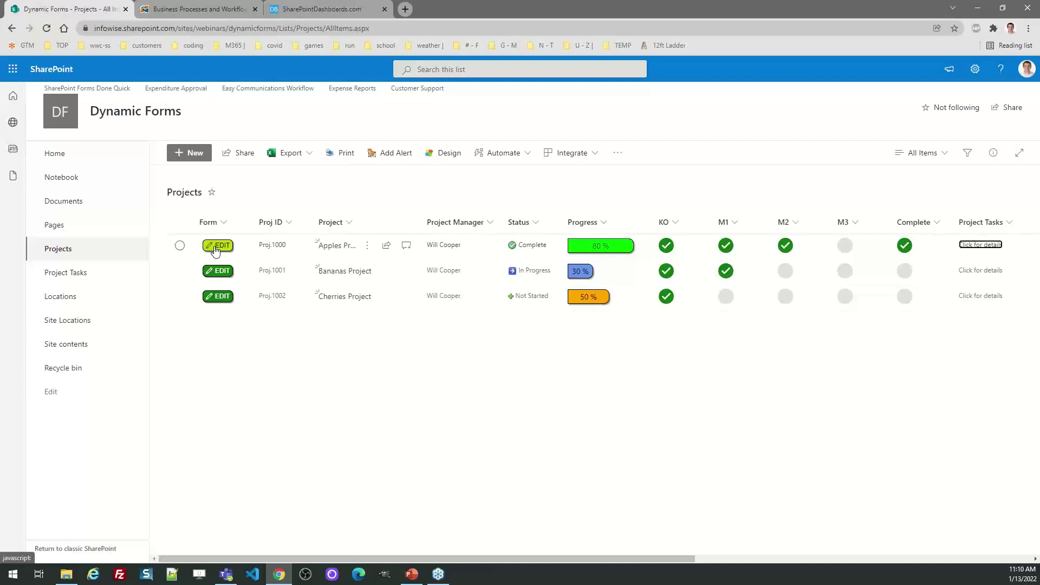
left_click(215, 249)
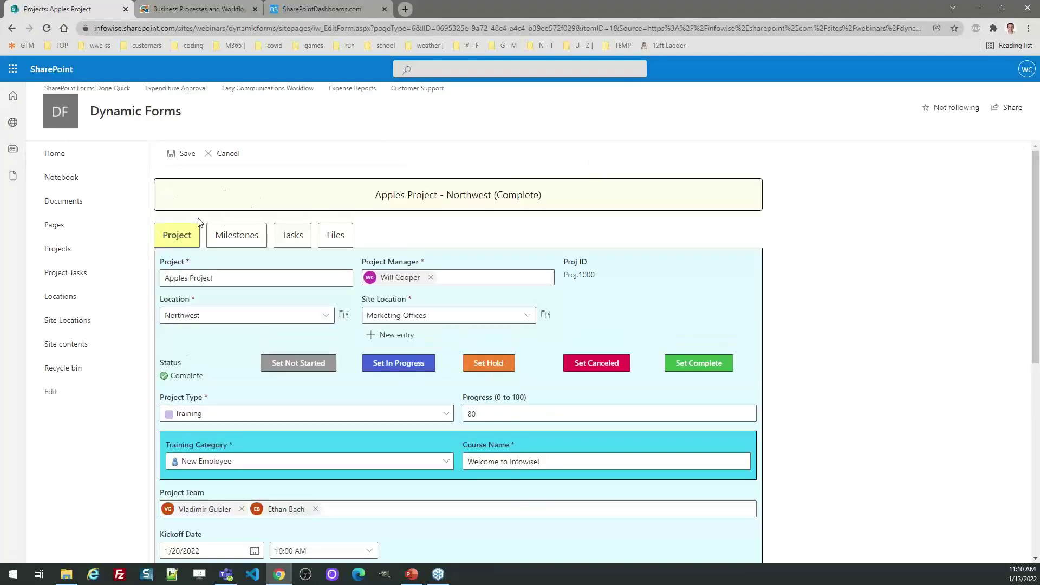
left_click(228, 153)
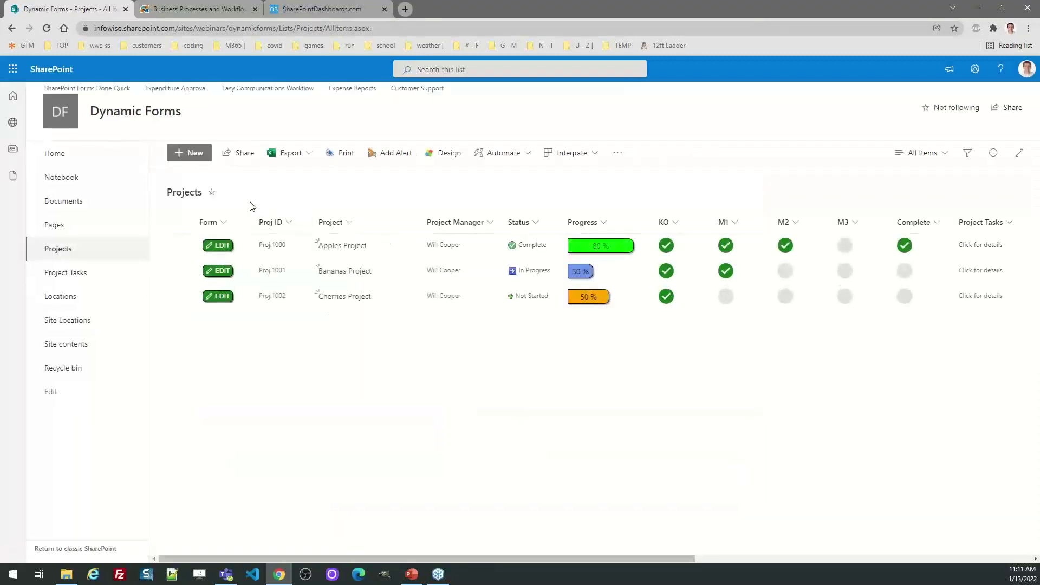
left_click(192, 156)
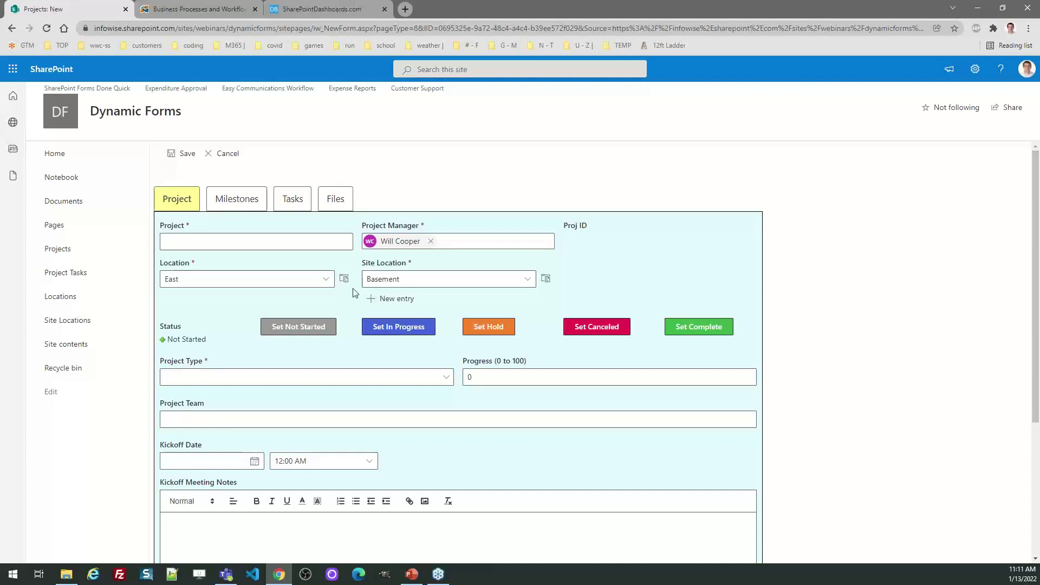
Name the new project 'Donuts Project' and review the Milestones, Tasks and Files tabs.
left_click(215, 243)
type("Donuts")
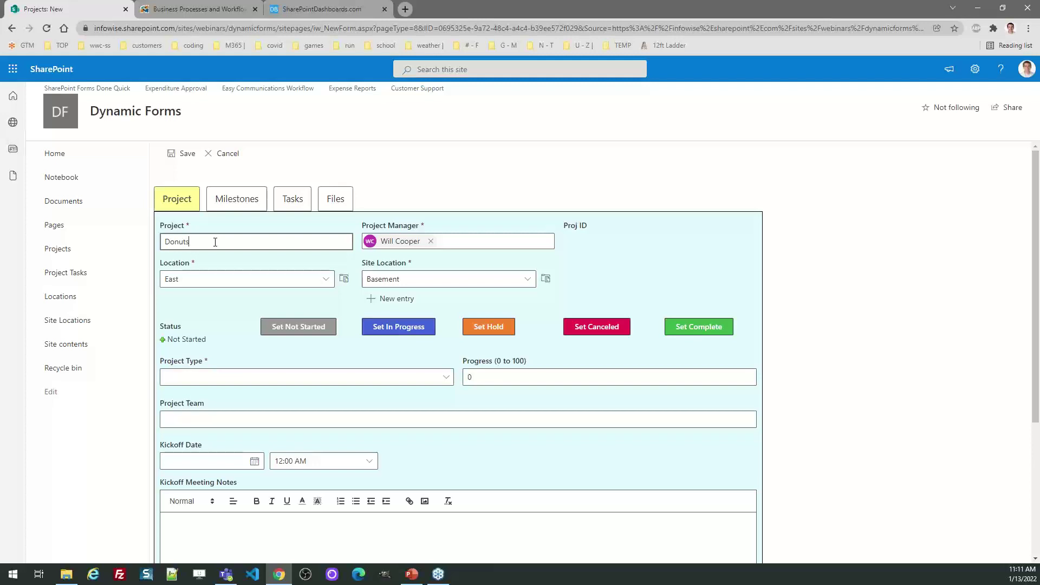
type(" Project")
left_click(227, 202)
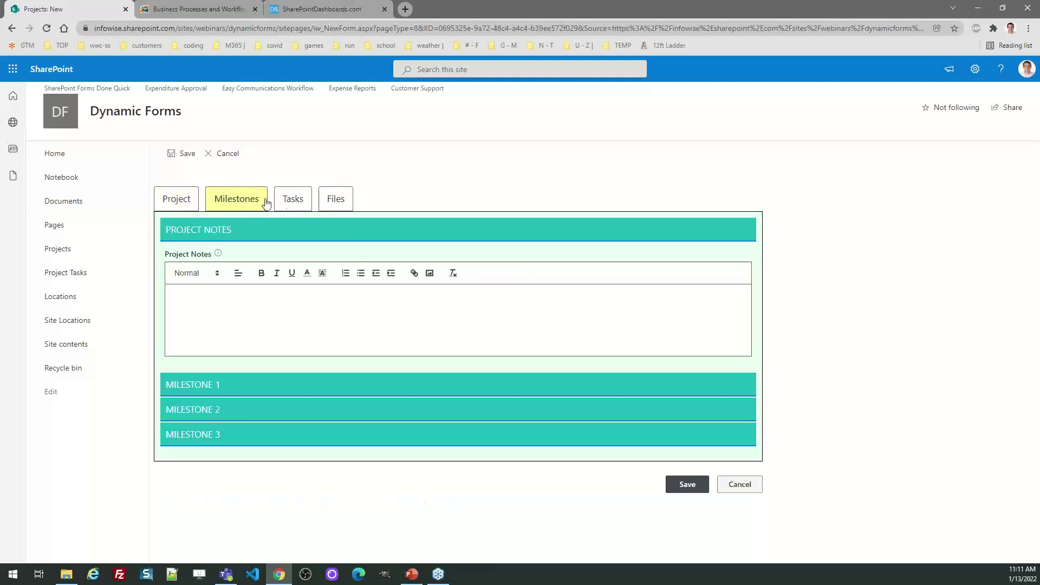
left_click(290, 200)
left_click(334, 202)
left_click(190, 204)
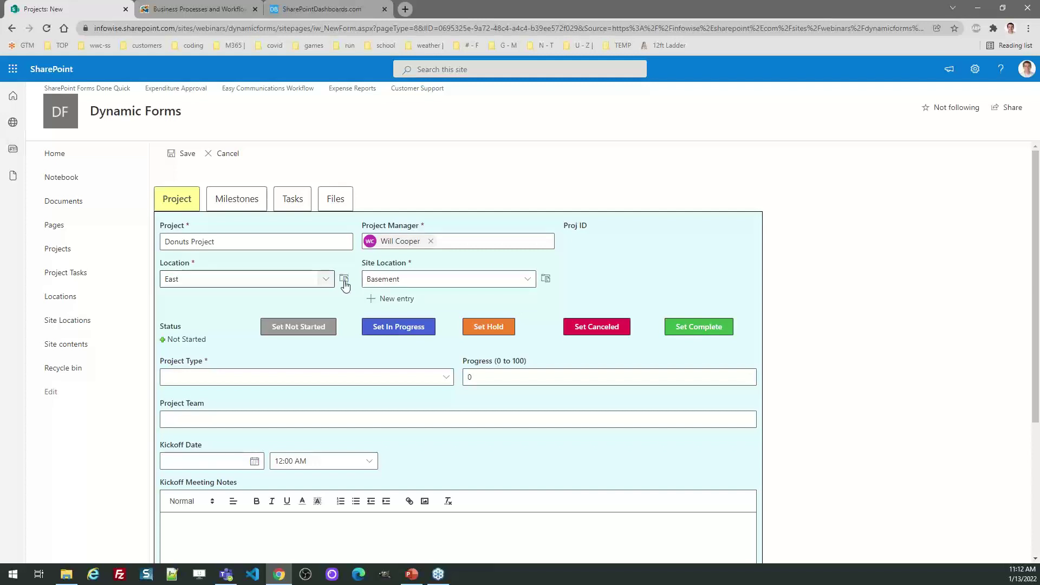
Check East's site locations, then set Location to Main and Site Location to Corporate Suite.
left_click(345, 282)
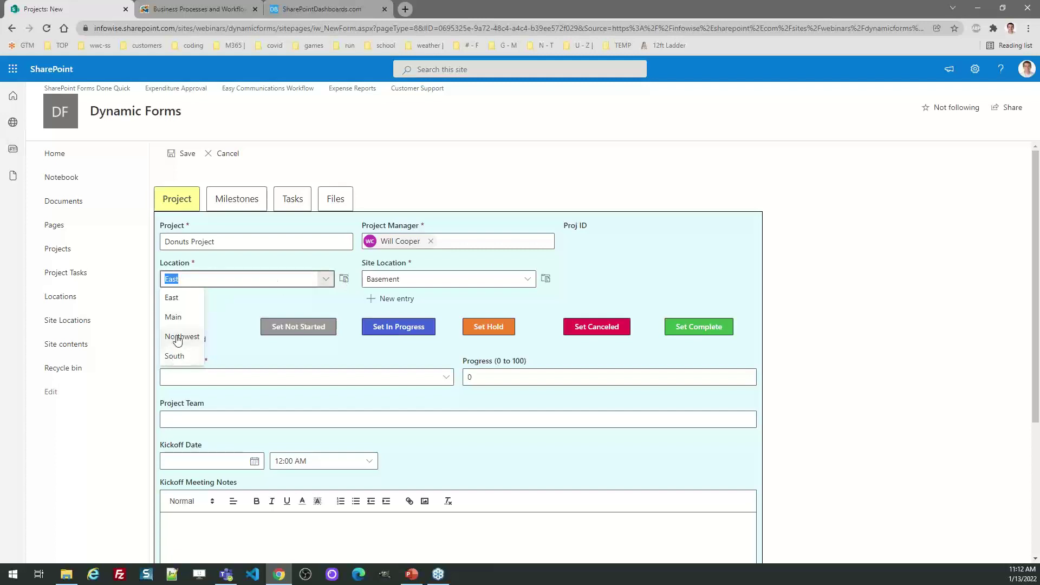
left_click(277, 300)
left_click(426, 279)
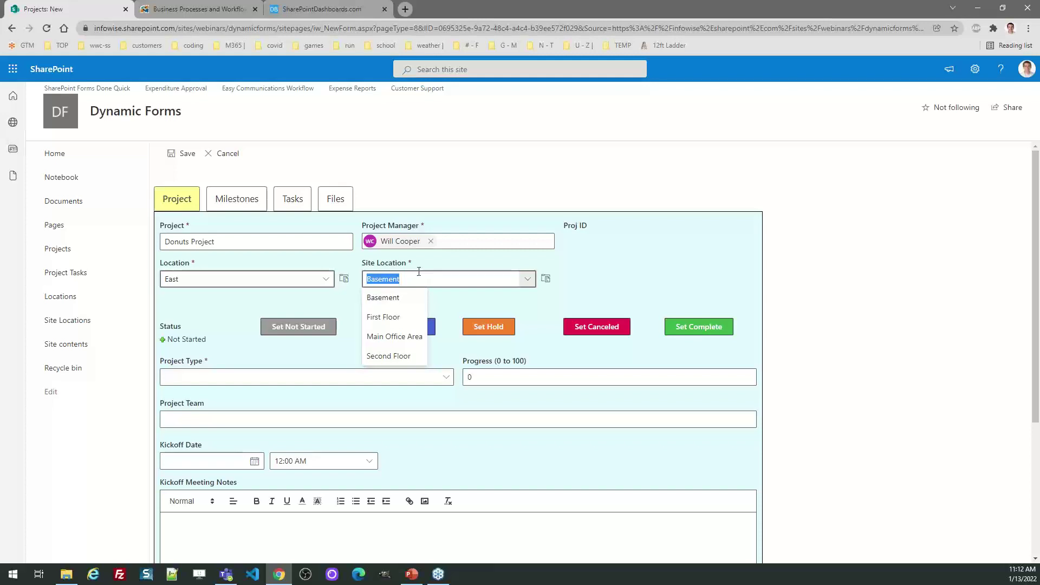
left_click(326, 283)
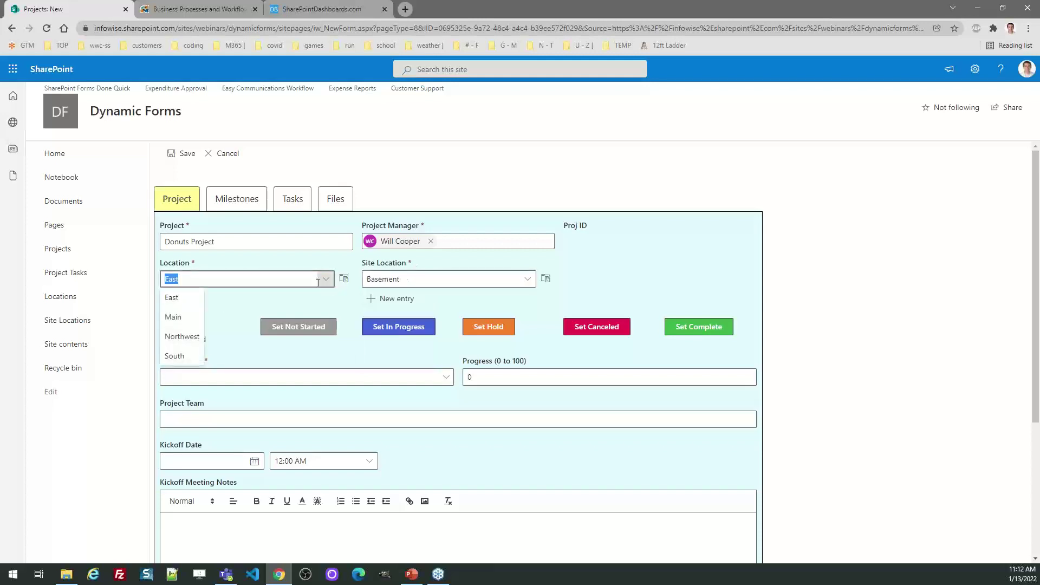
left_click(190, 319)
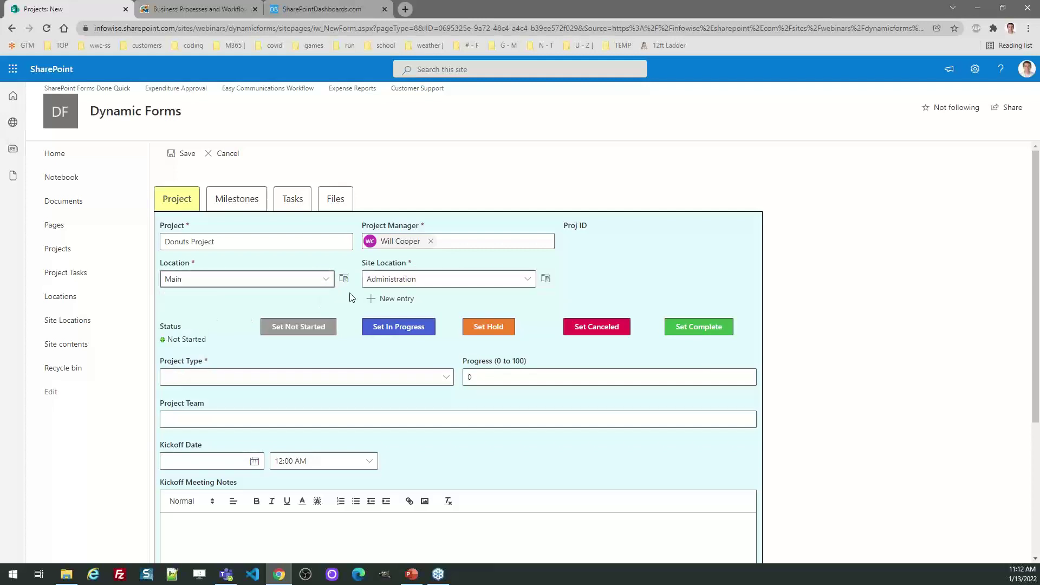
left_click(470, 280)
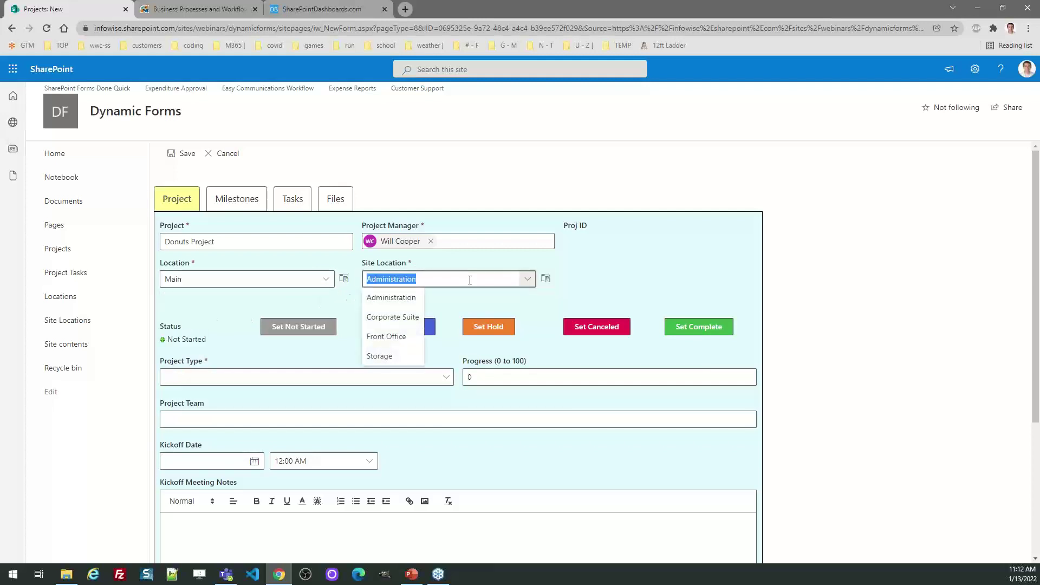
left_click(401, 318)
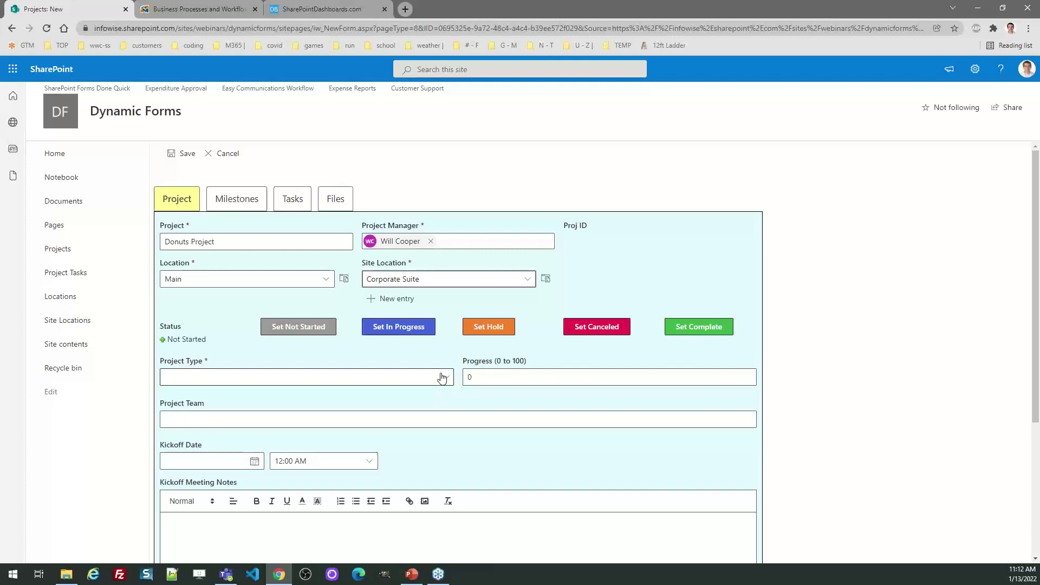
Open and dismiss the new site location entry box, then highlight the Not Started status.
left_click(410, 300)
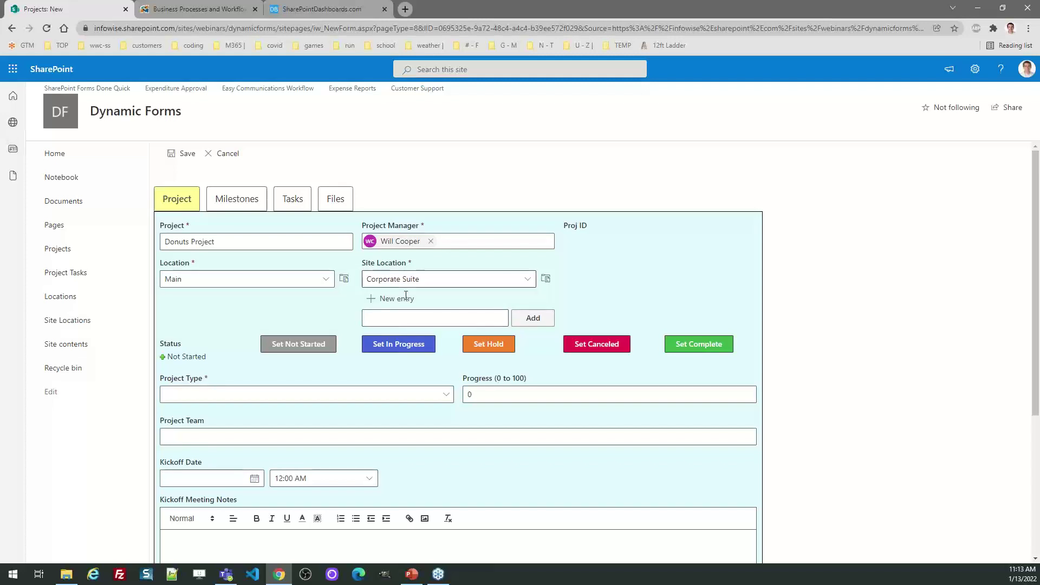
left_click(404, 298)
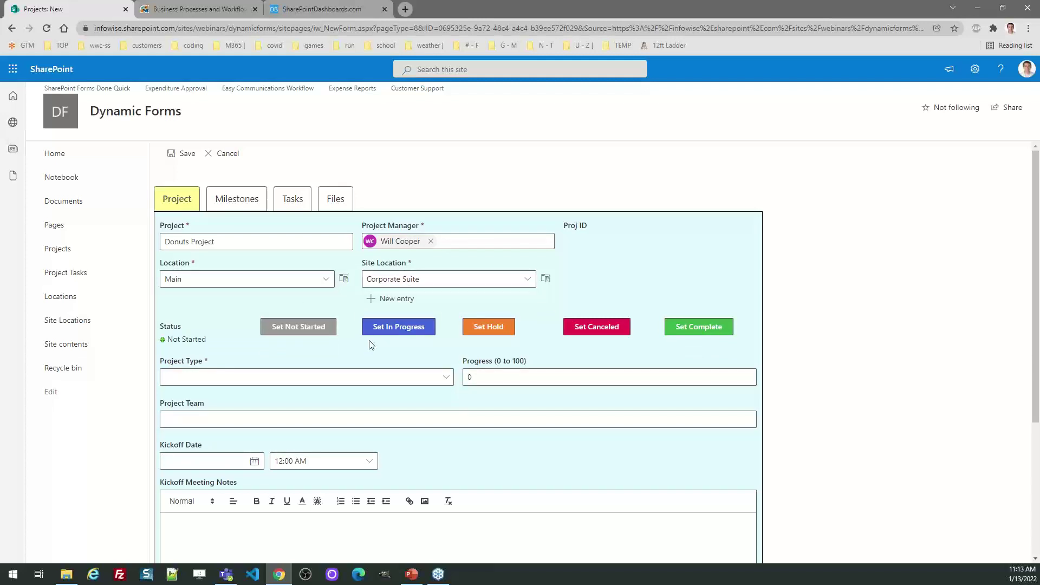
left_click_drag(227, 342, 157, 343)
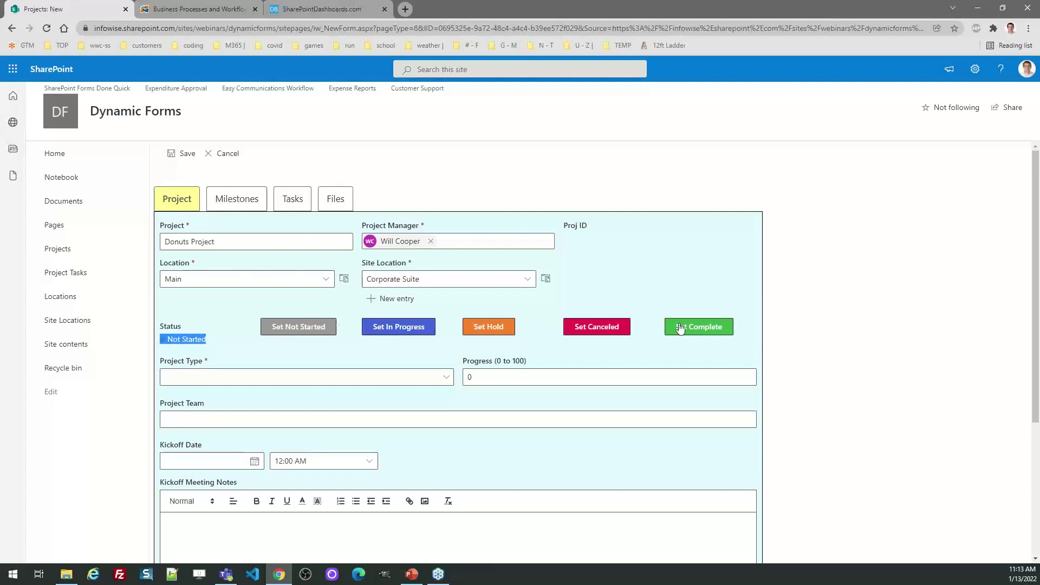
left_click(734, 275)
Try project types IT, Business and Service, then settle on Training to reveal training fields.
scroll(542, 314, "down", 2)
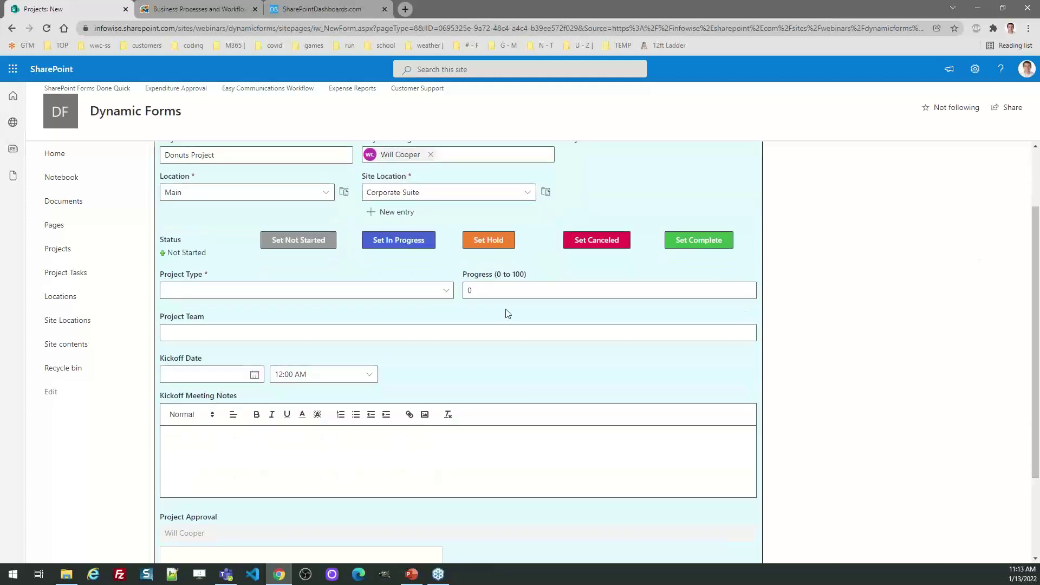
left_click(449, 293)
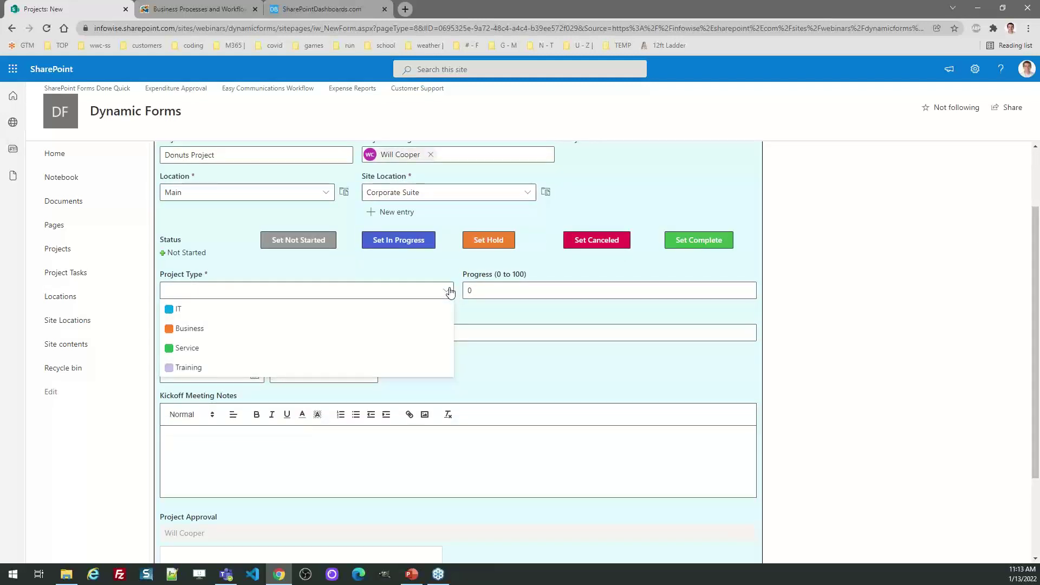
left_click(360, 309)
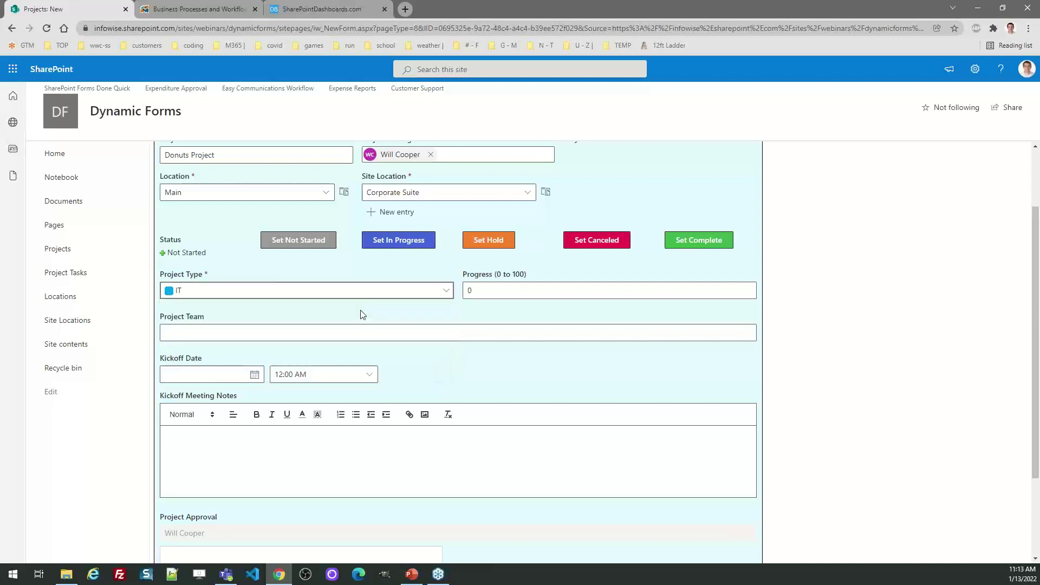
left_click(349, 295)
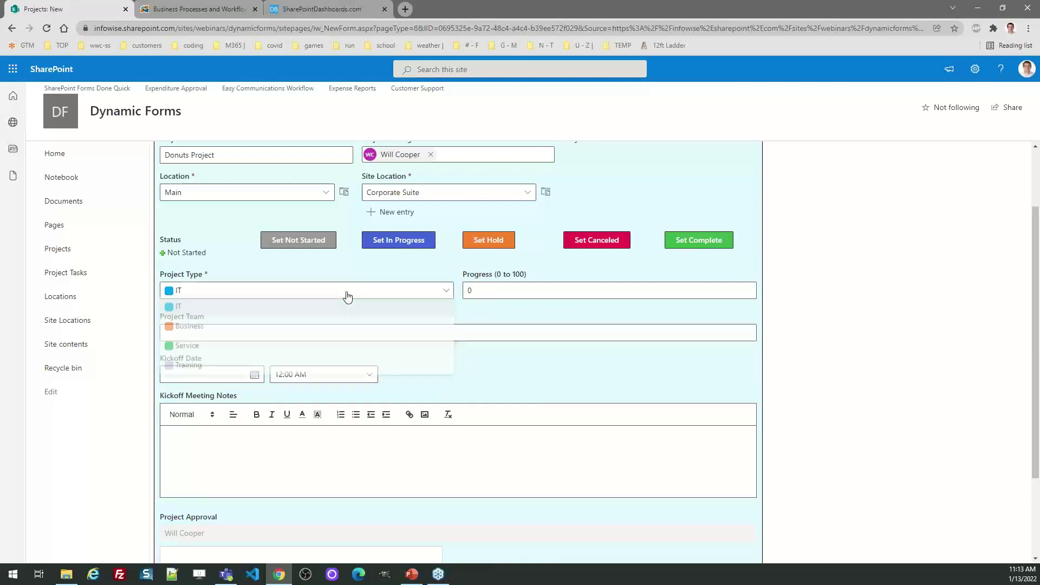
left_click(290, 330)
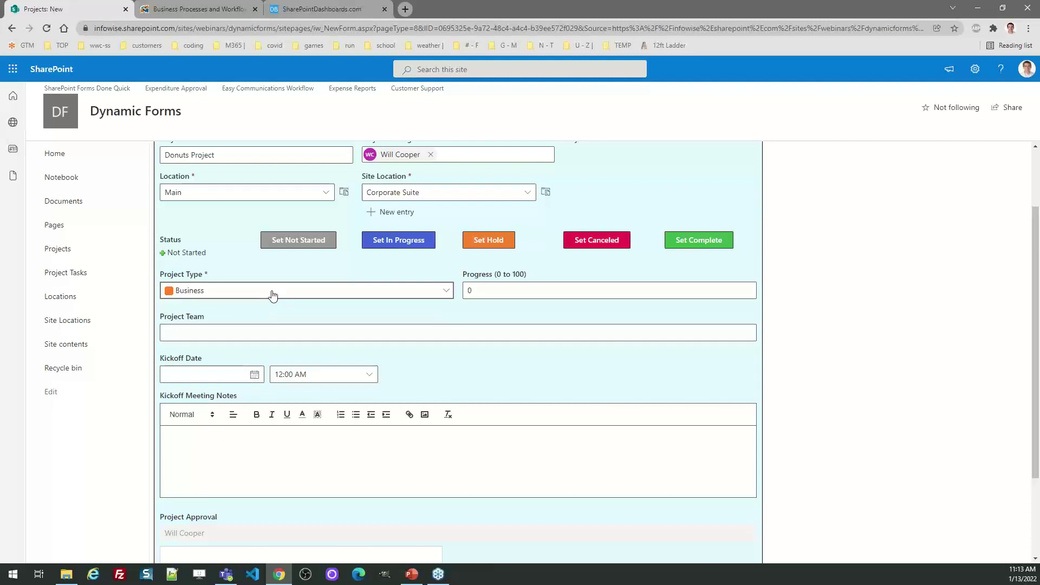
left_click(272, 295)
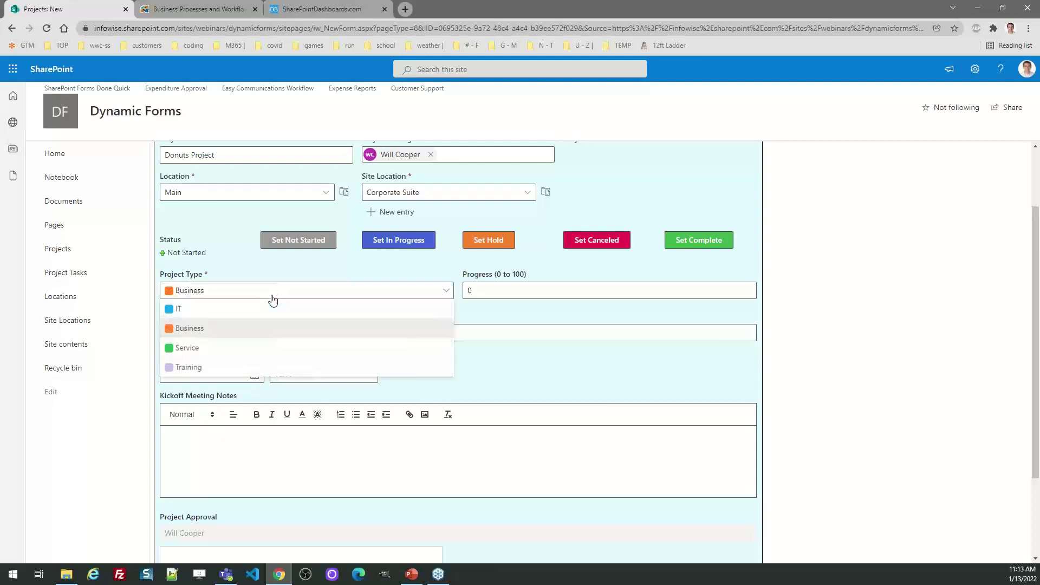
left_click(251, 351)
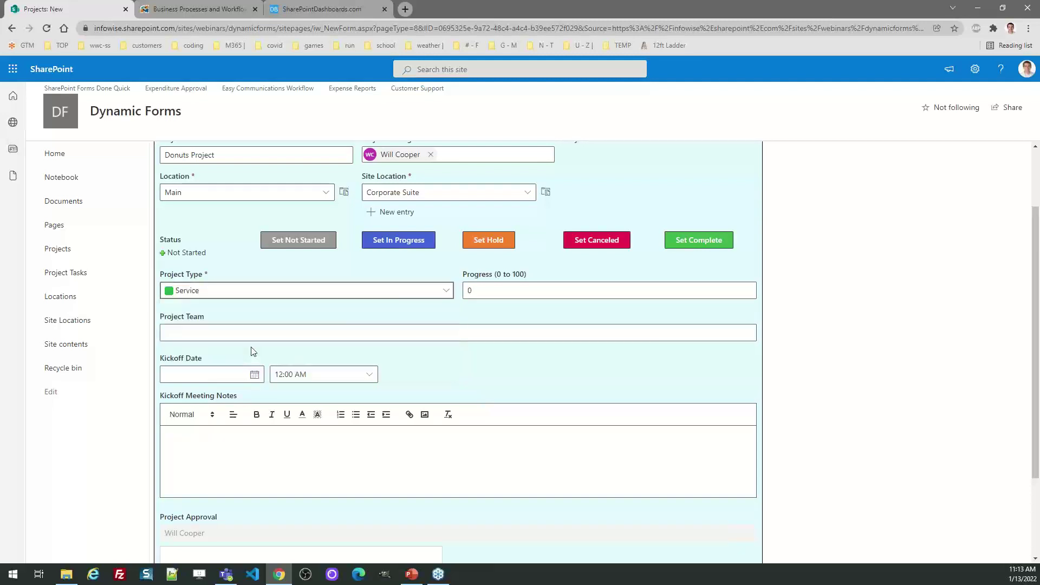
left_click(251, 301)
left_click(233, 368)
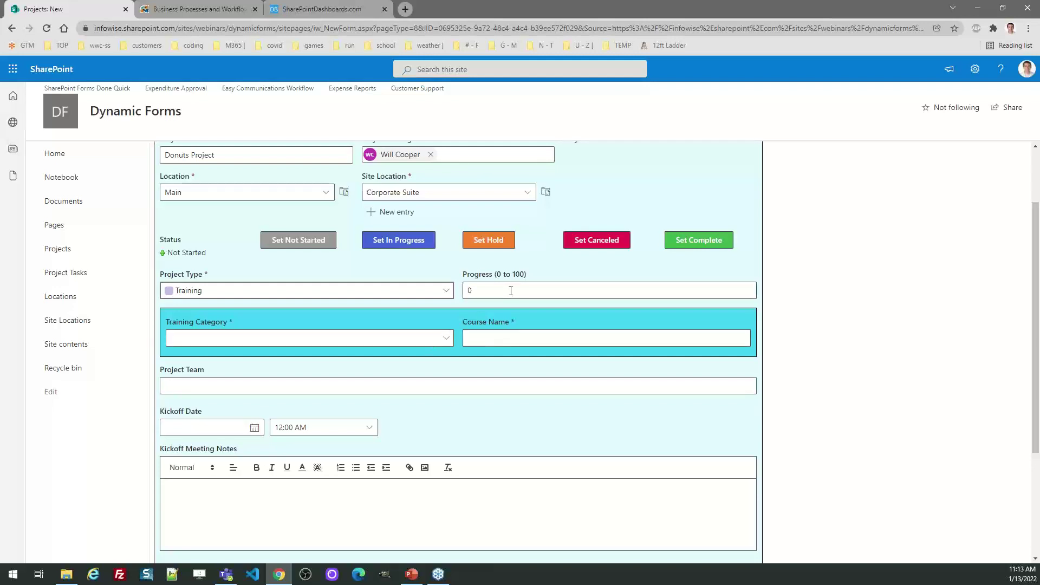
Add a suggested person to Project Team and attempt to save the form.
left_click(277, 387)
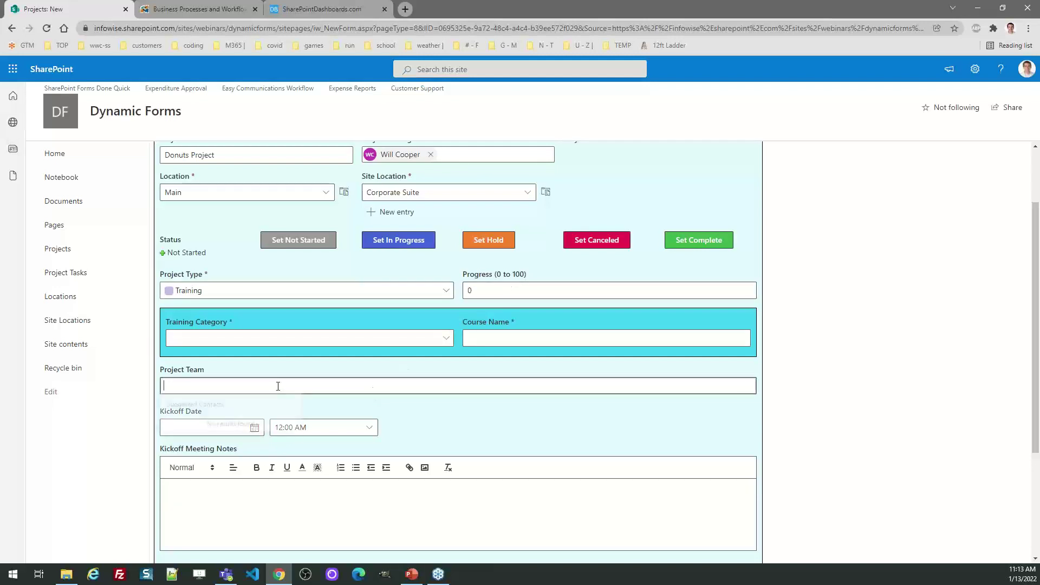
type("vlad")
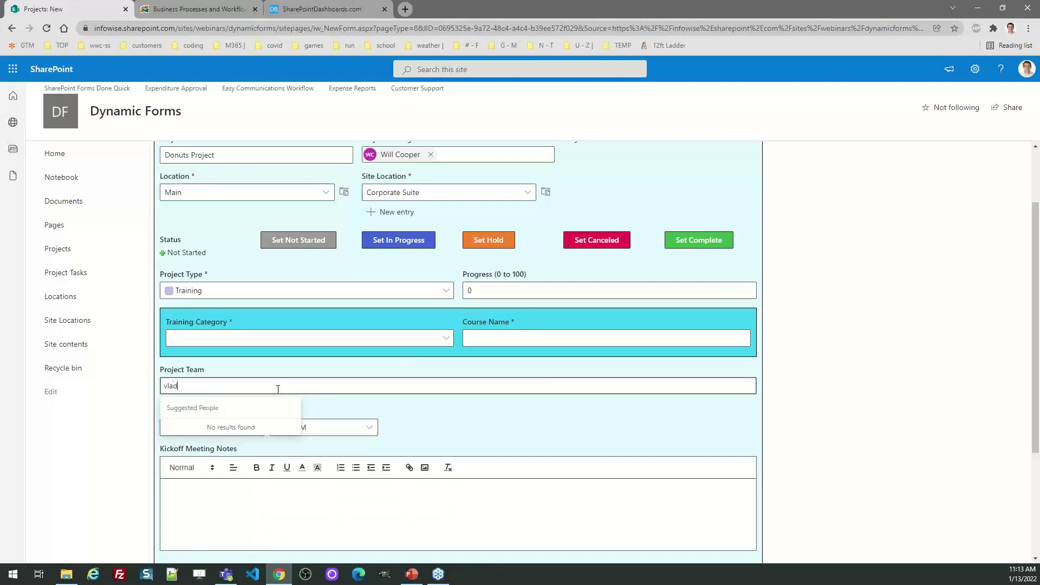
left_click(255, 429)
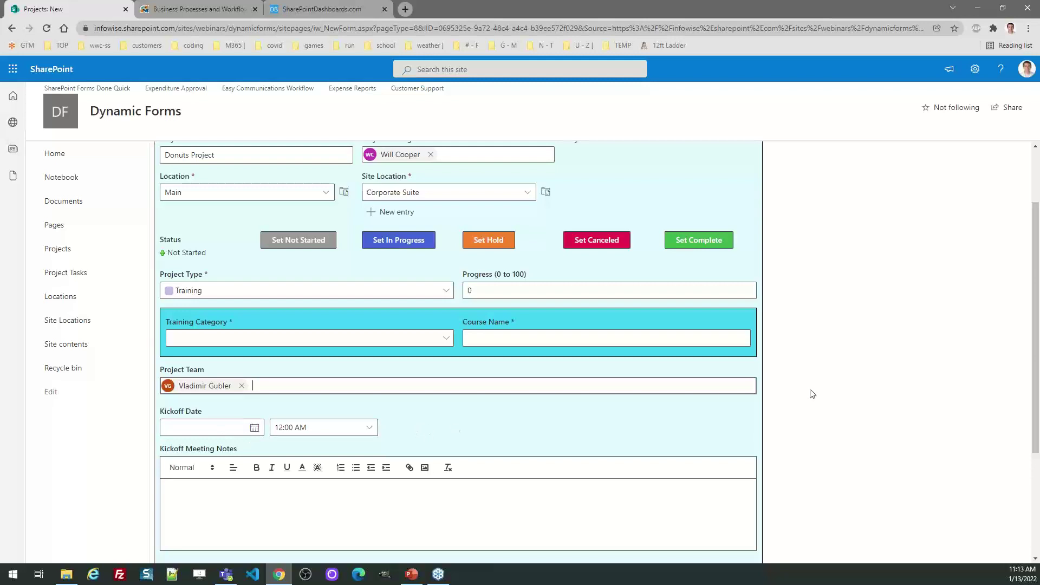
left_click_drag(1036, 379, 1035, 275)
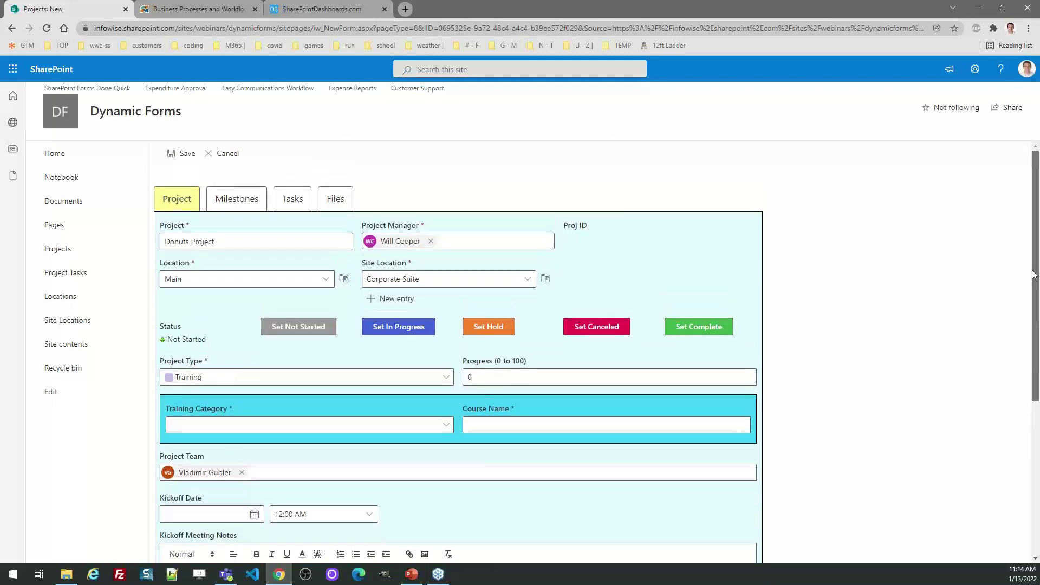
left_click(185, 157)
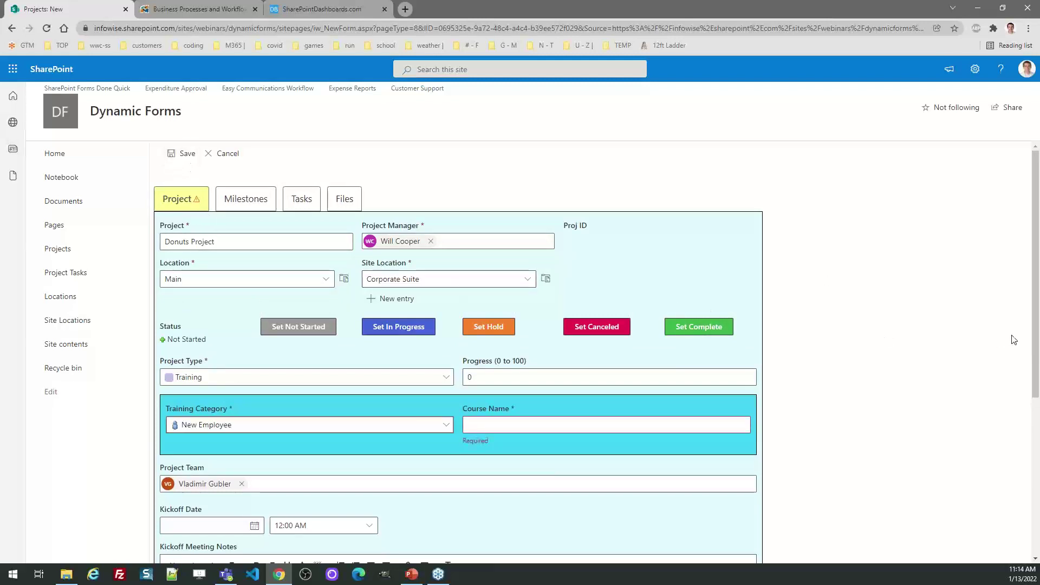
left_click_drag(1037, 257, 1038, 298)
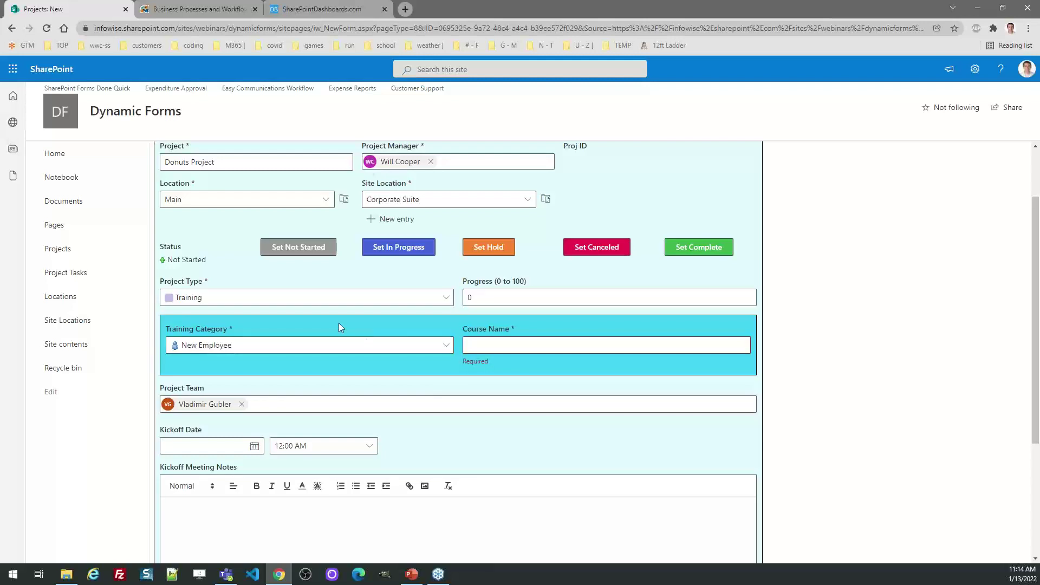
Enter Course Name 'New Employee Training' and save the Donuts Project.
left_click(474, 346)
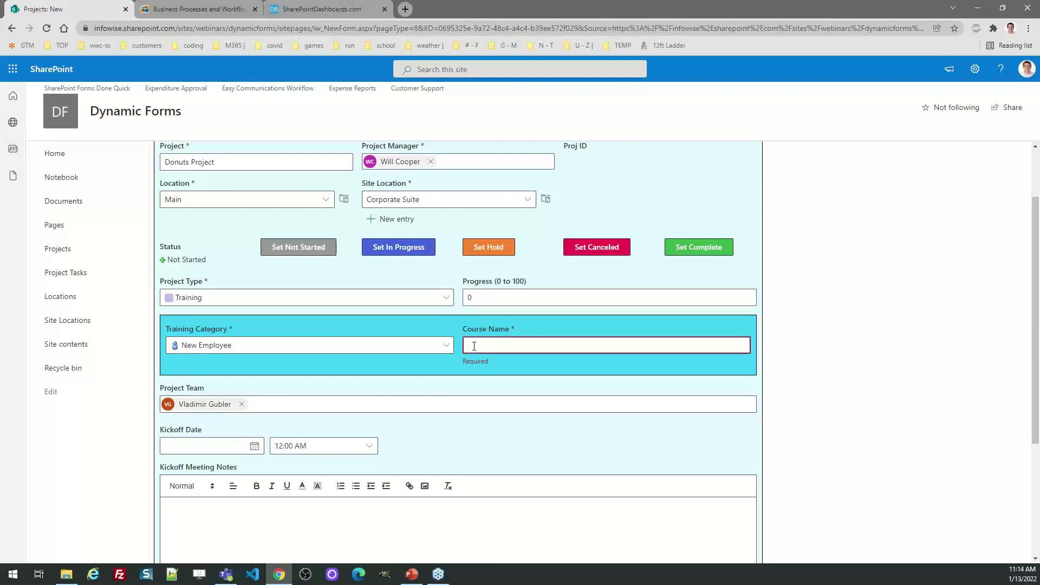
type("New E")
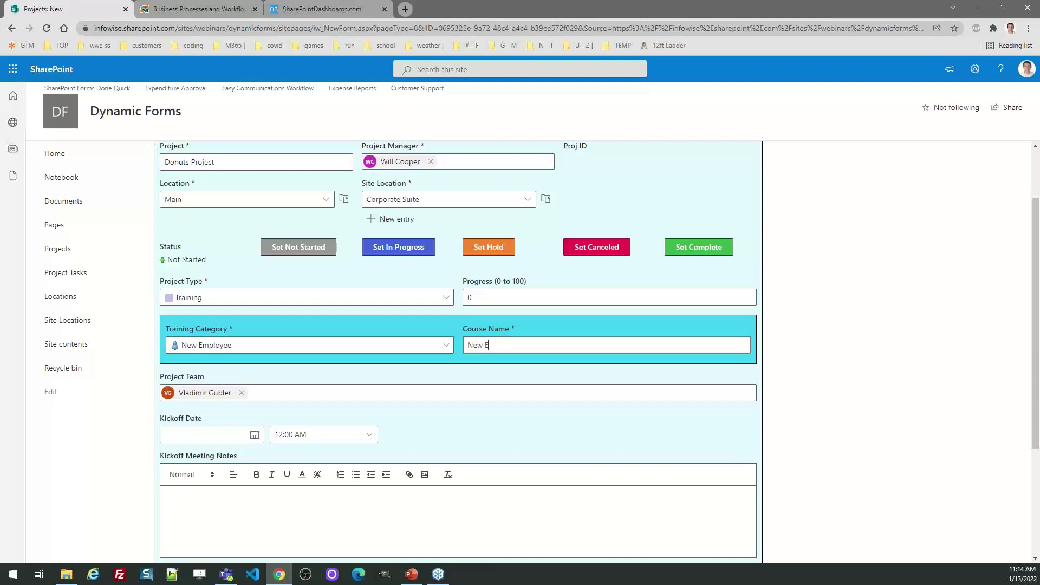
type("mployee Training")
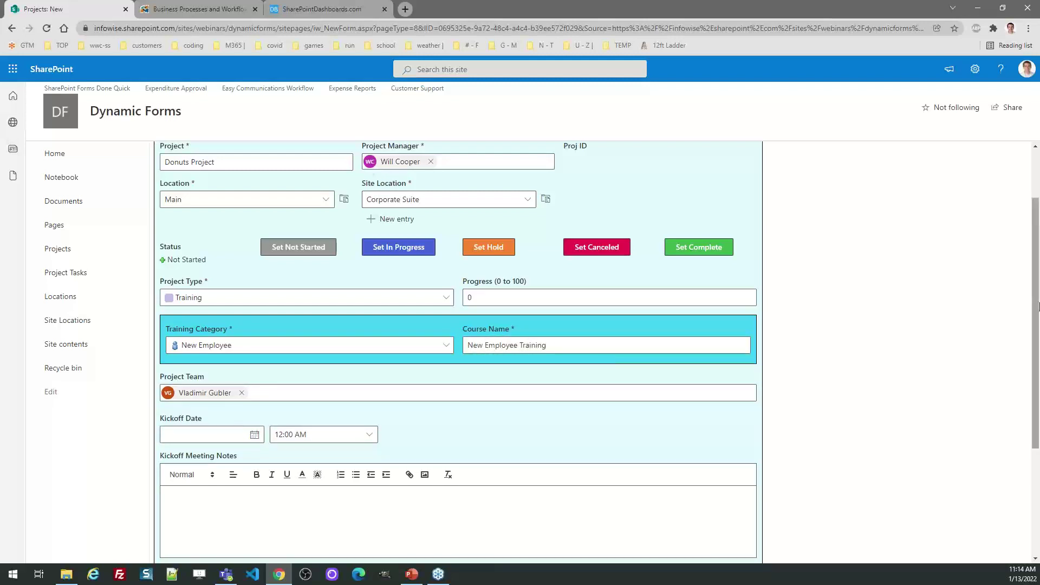
left_click_drag(1035, 279, 1036, 318)
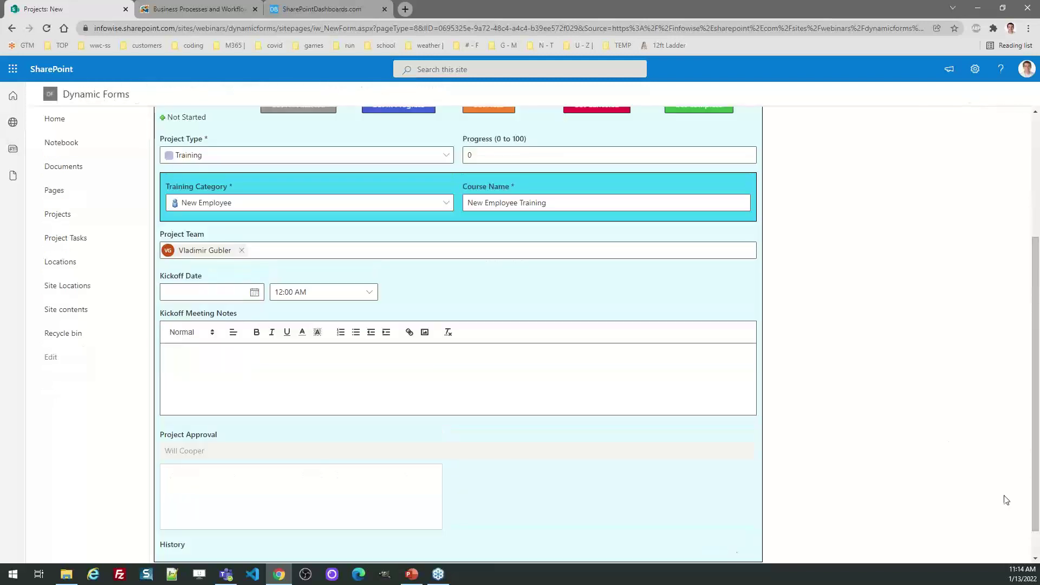
left_click_drag(1036, 485, 1036, 496)
left_click(688, 548)
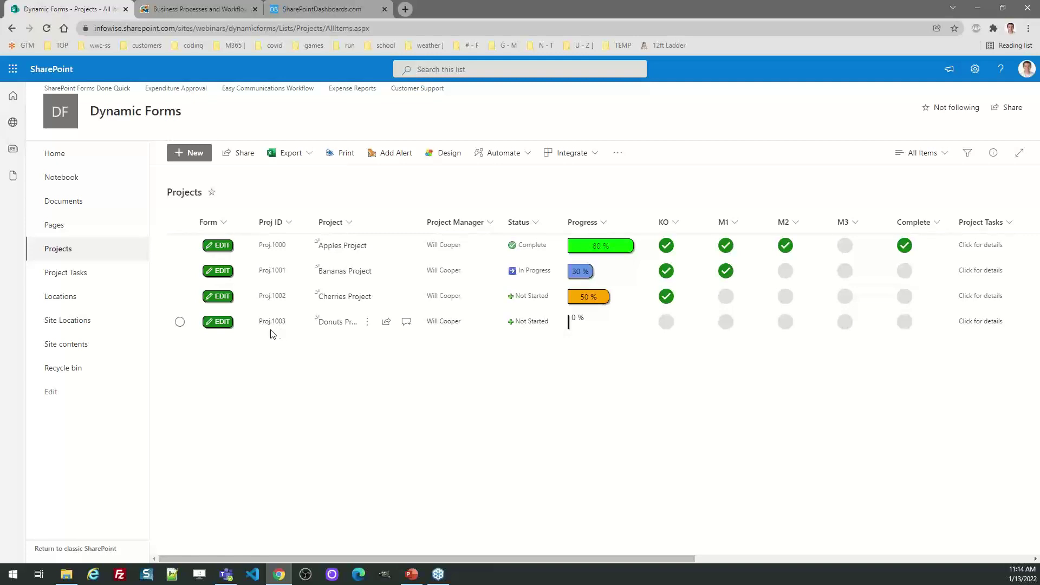
Open Donuts Project for editing and set its status to In Progress.
left_click(221, 324)
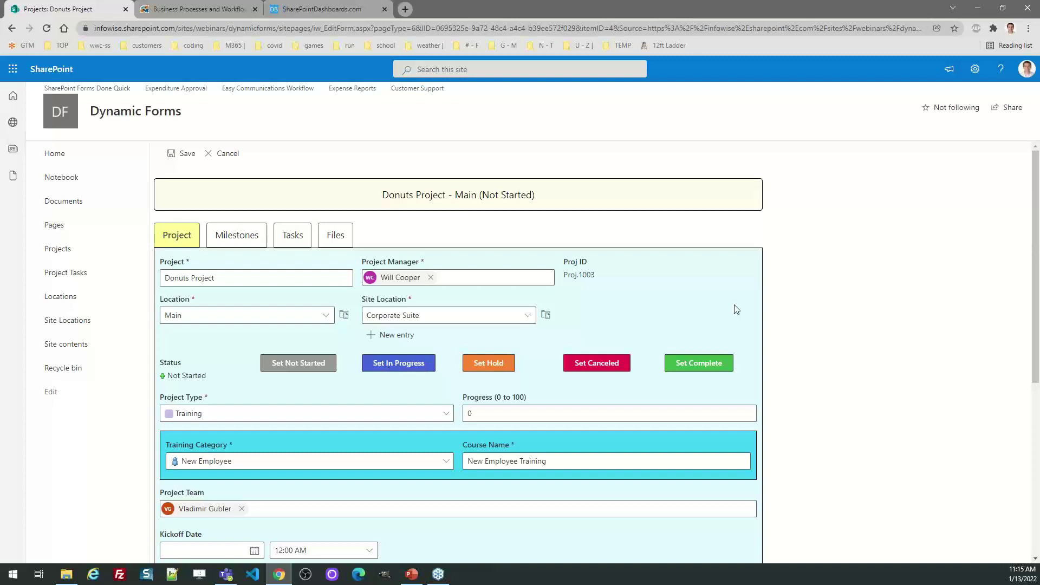
left_click_drag(1036, 202, 1037, 278)
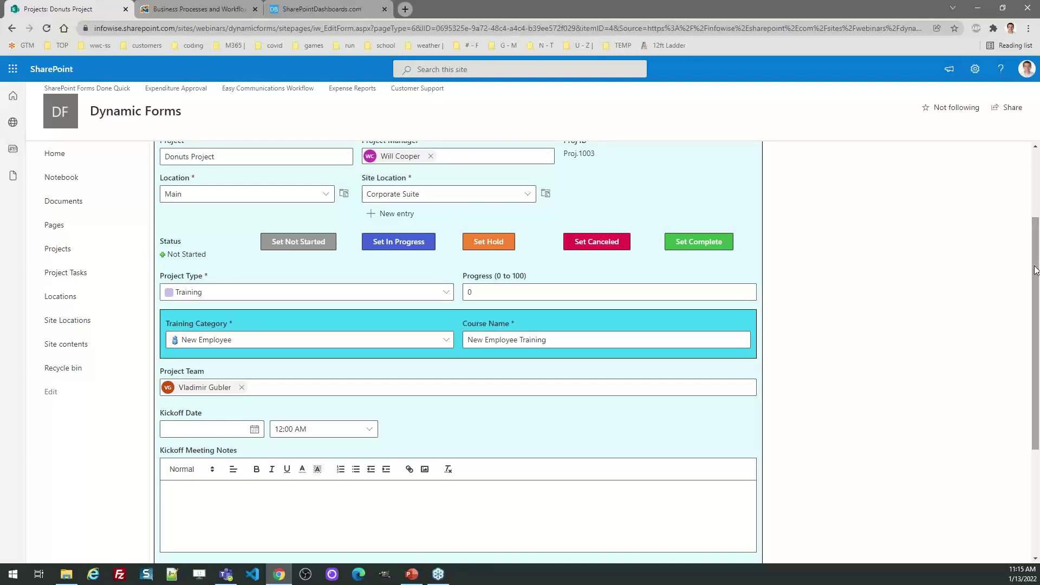
left_click(408, 240)
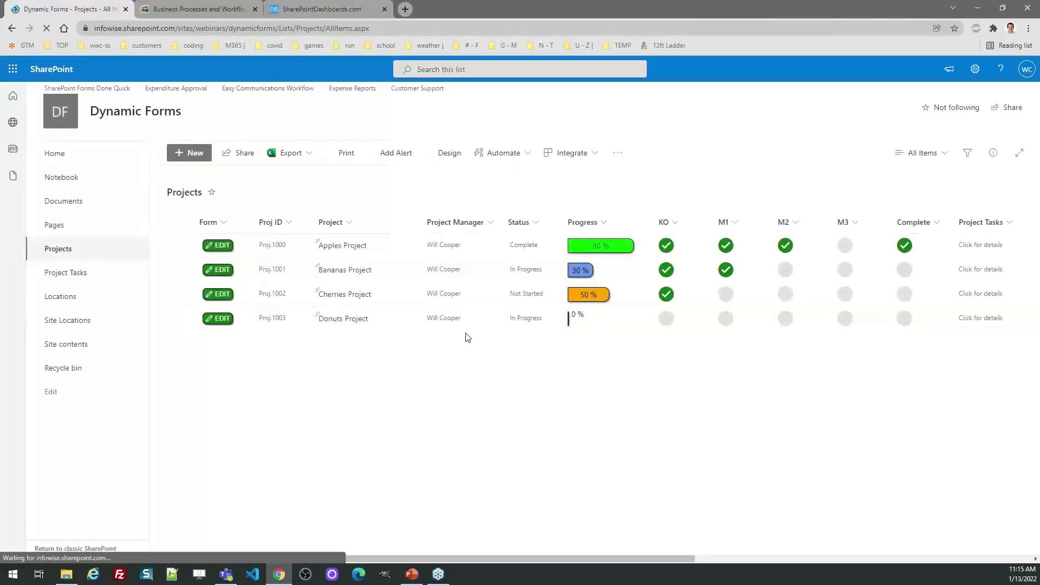
Reopen Donuts Project for editing and put it on Hold.
left_click(219, 324)
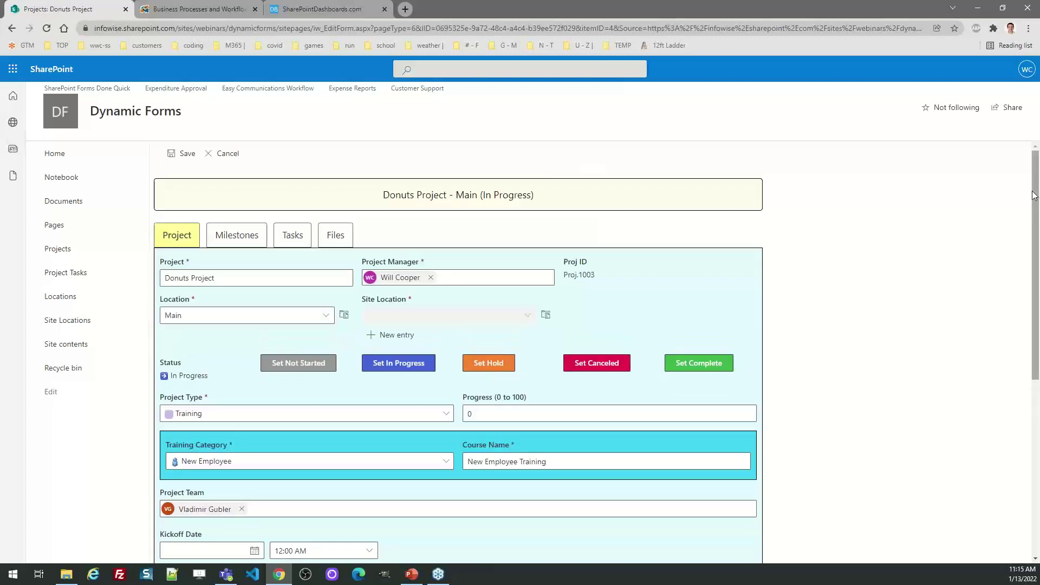
left_click_drag(1037, 189, 1039, 379)
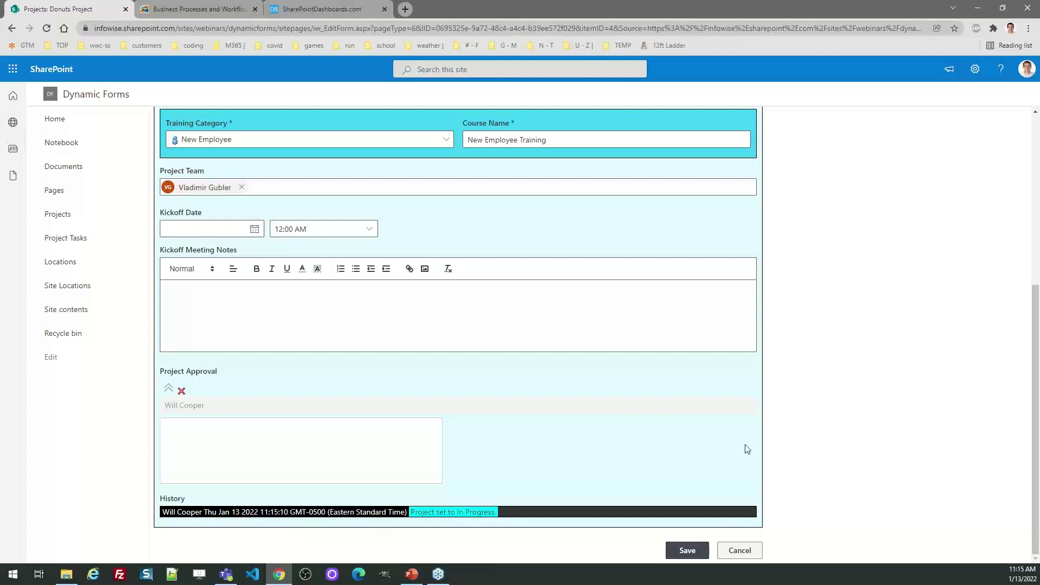
scroll(1015, 362, "up", 3)
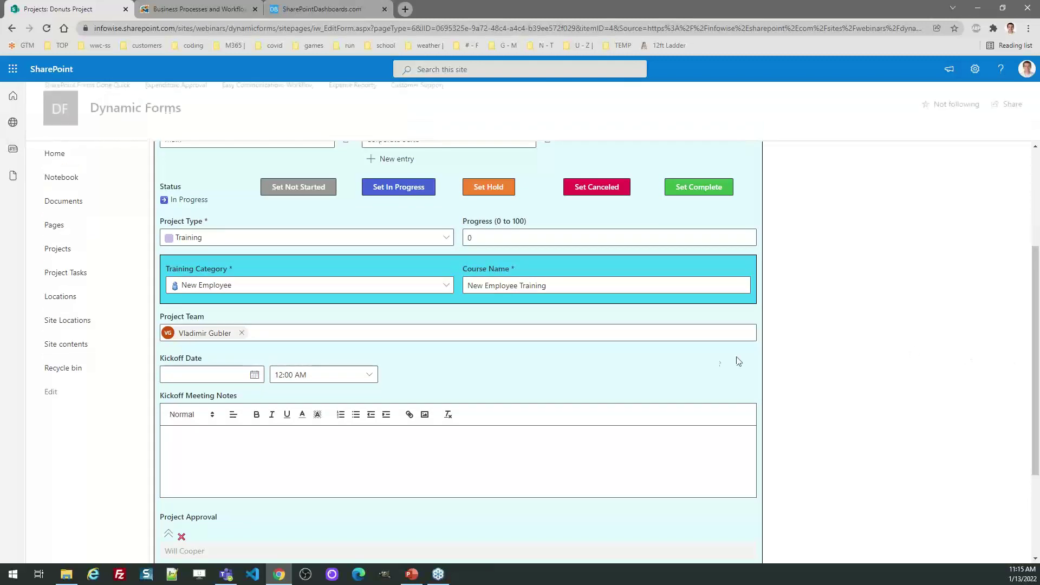
left_click(486, 187)
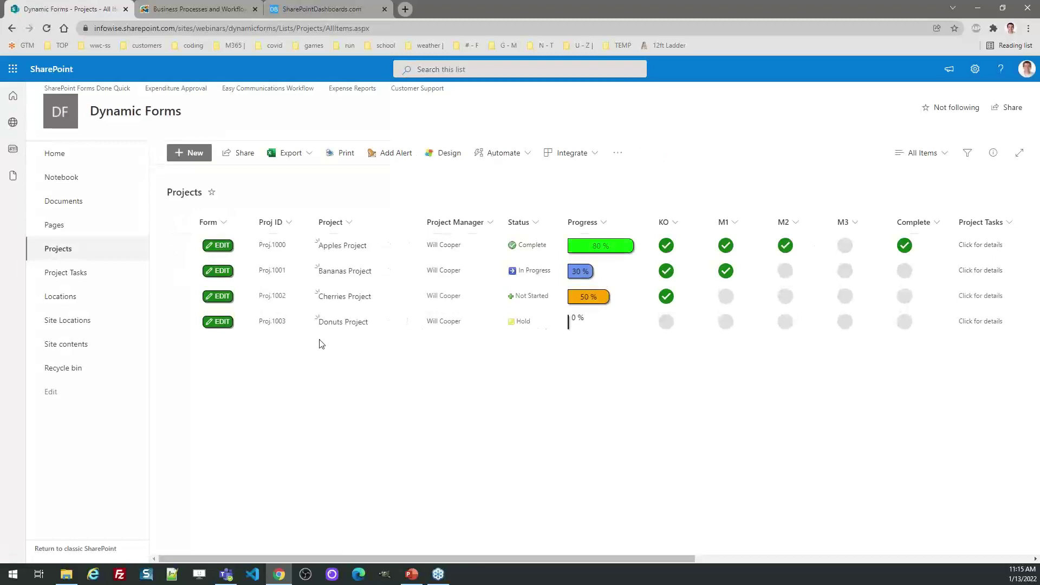
Set Donuts Project's kickoff date to January 27, 2022 and check the required-field warning on save.
left_click(217, 322)
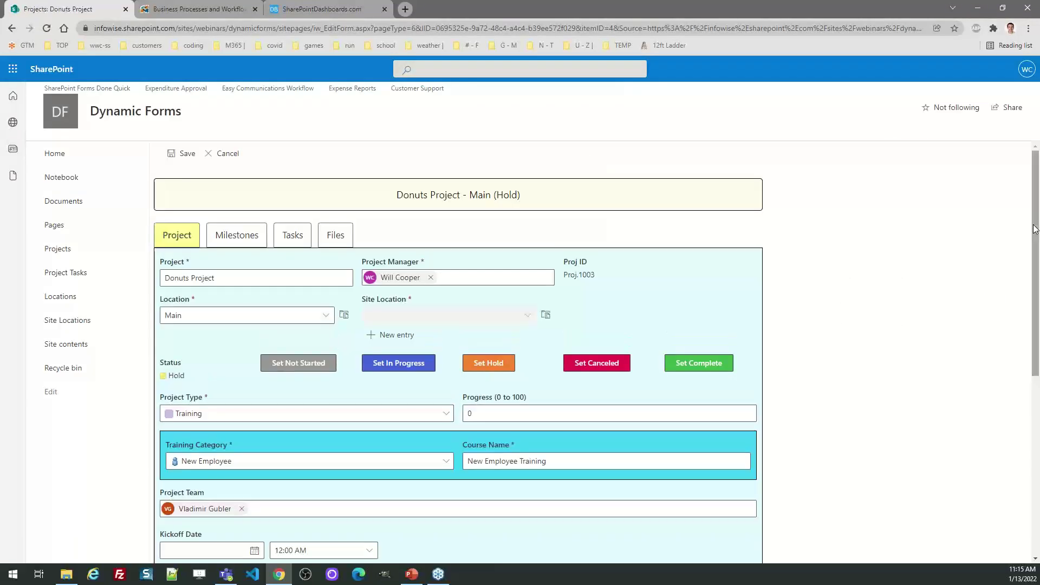
left_click_drag(1035, 229, 1037, 400)
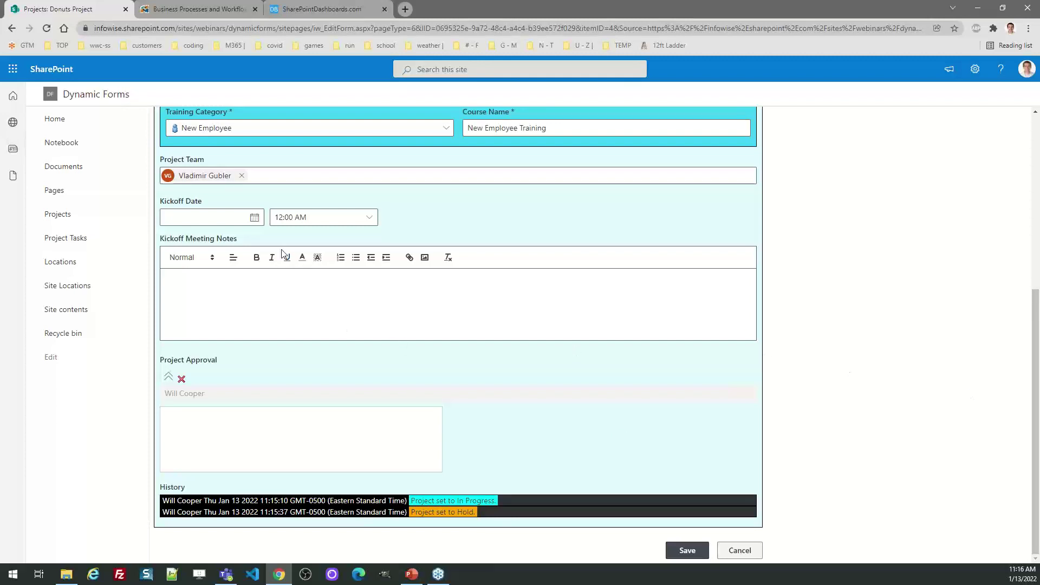
left_click(254, 217)
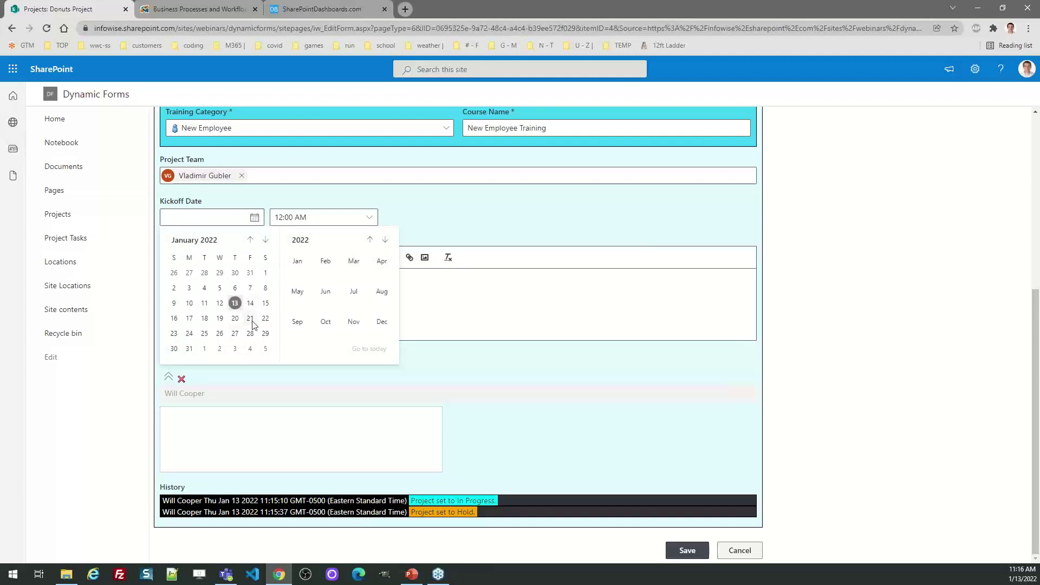
left_click(235, 333)
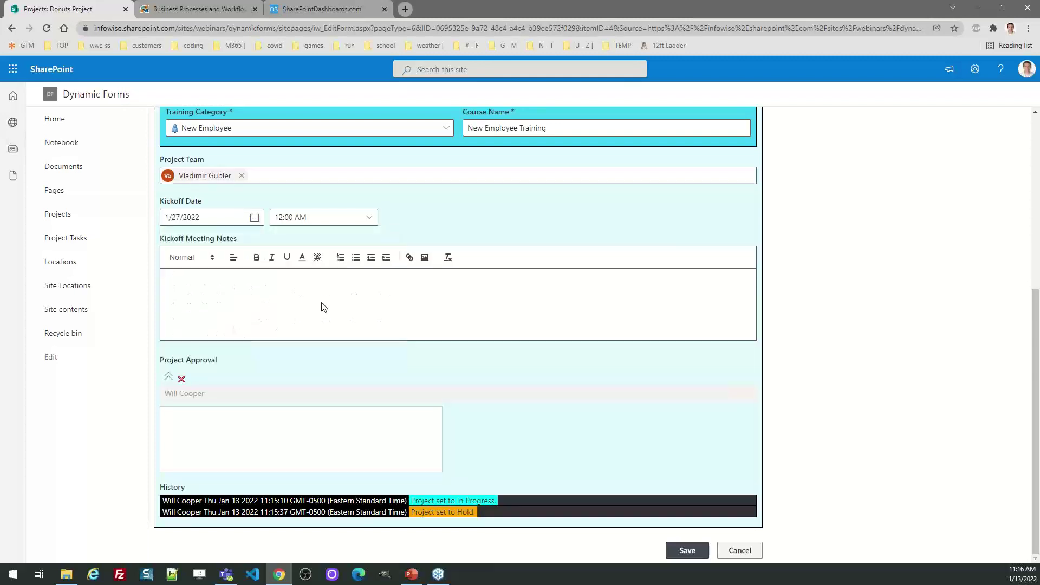
left_click(686, 550)
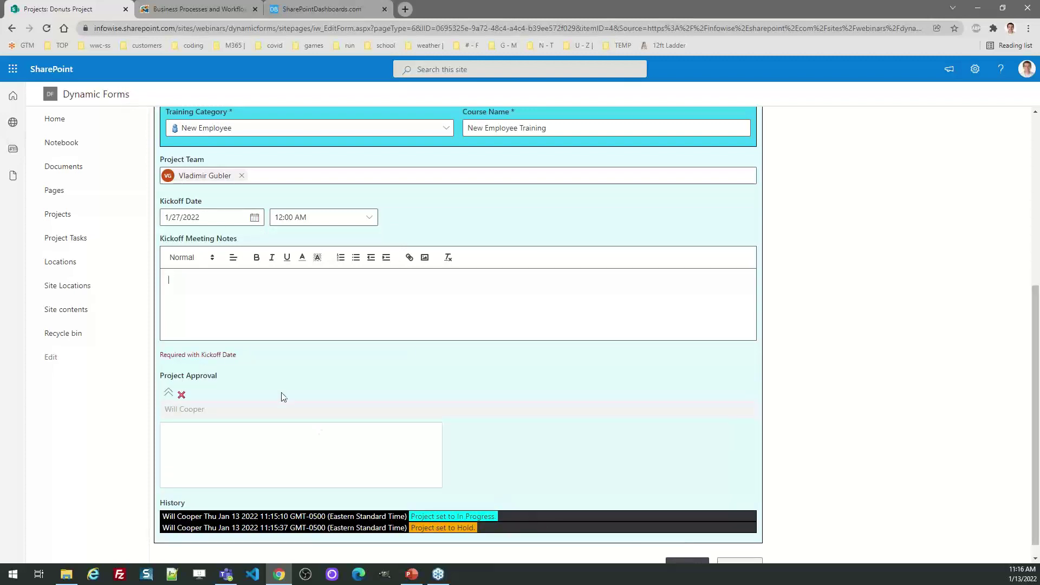
left_click_drag(255, 354, 161, 355)
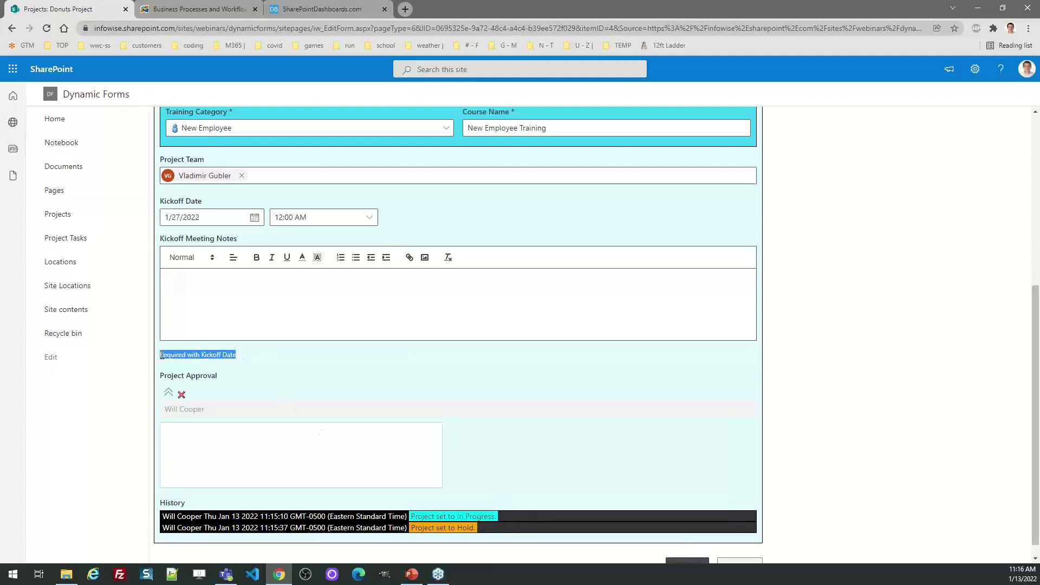
left_click(331, 367)
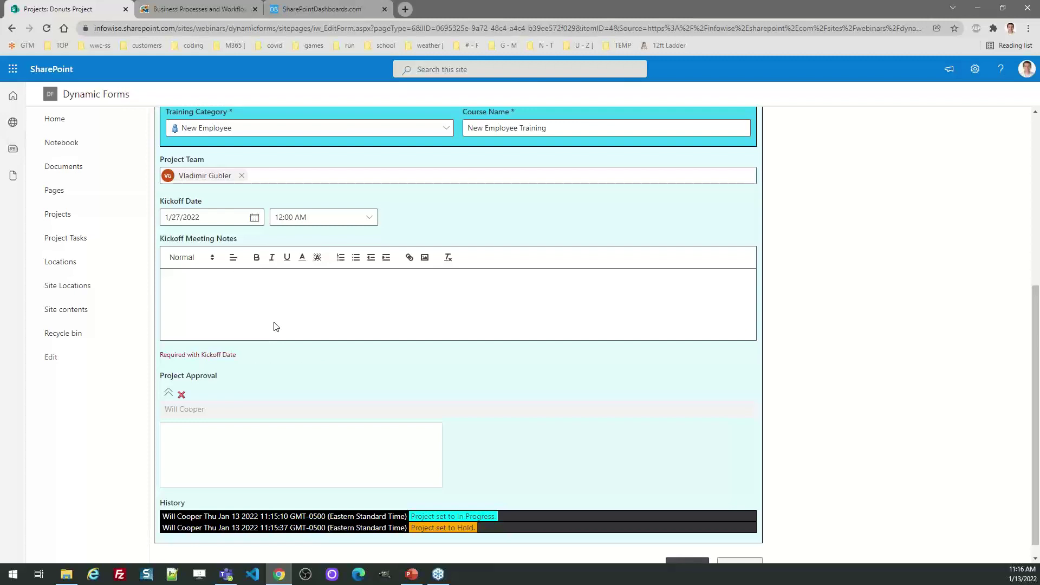
Enter kickoff meeting notes about the team meeting and sign the Project Approval box.
type("Hekl")
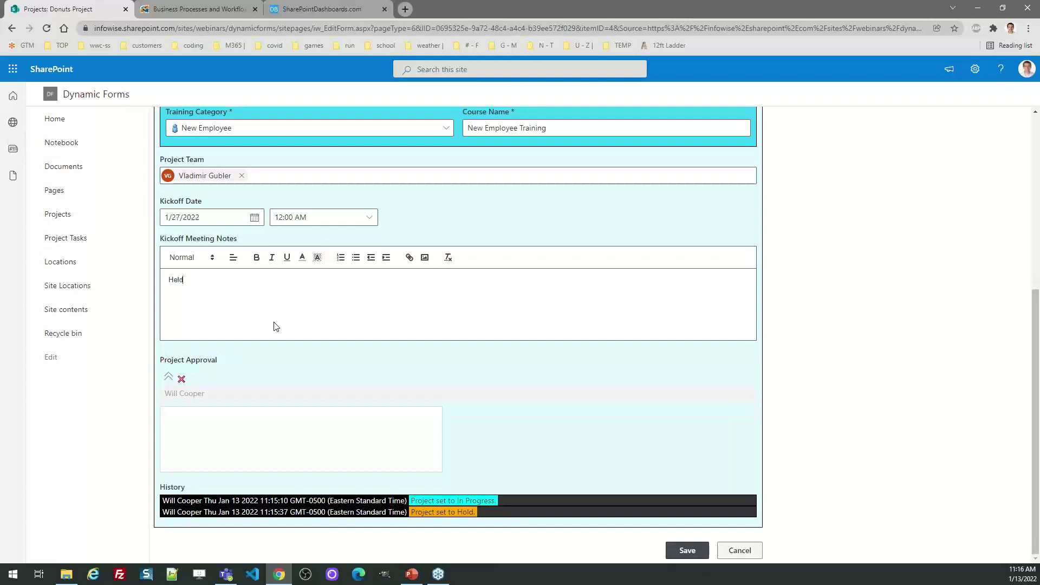
type(" meeting and compiled key documents with team.")
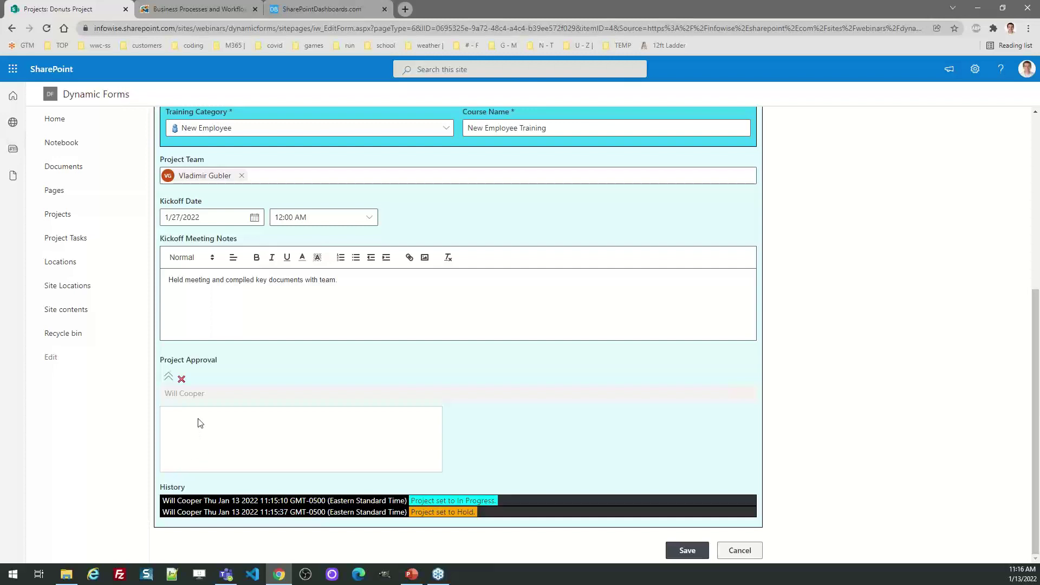
mouse_move(198, 419)
left_mouse_down()
mouse_move(239, 448)
mouse_move(226, 413)
left_mouse_up()
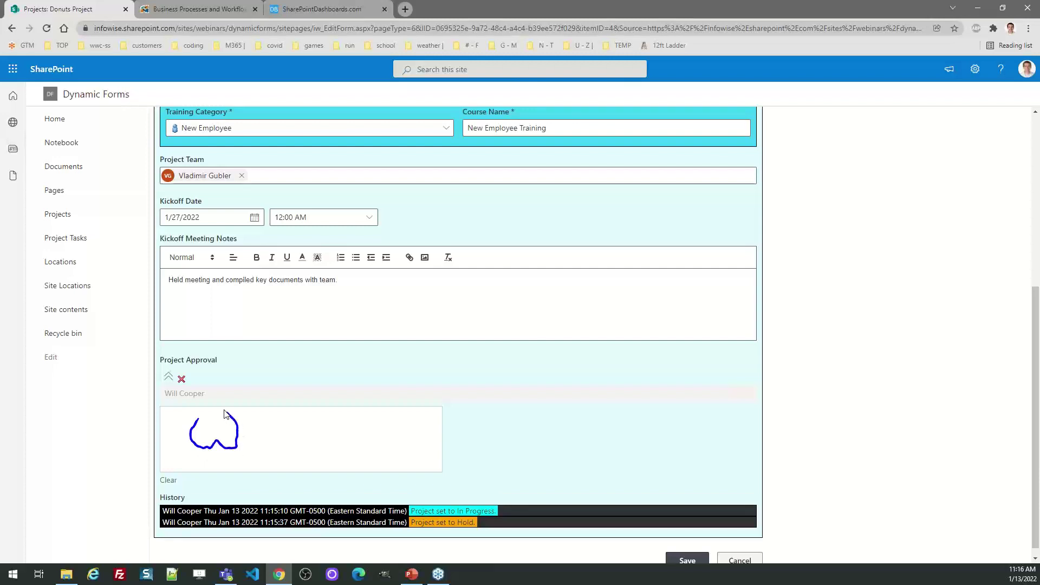
mouse_move(322, 411)
left_mouse_down()
mouse_move(290, 418)
mouse_move(279, 457)
mouse_move(316, 448)
left_mouse_up()
scroll(991, 371, "down", 1)
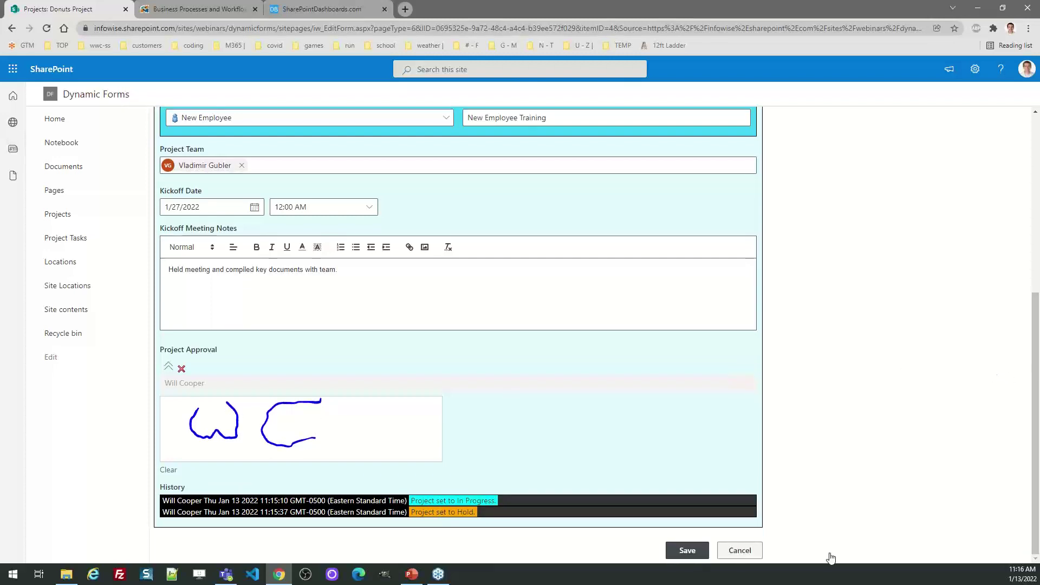
Save the Donuts edits, then set its progress to 30% and check the KO milestone.
left_click(688, 551)
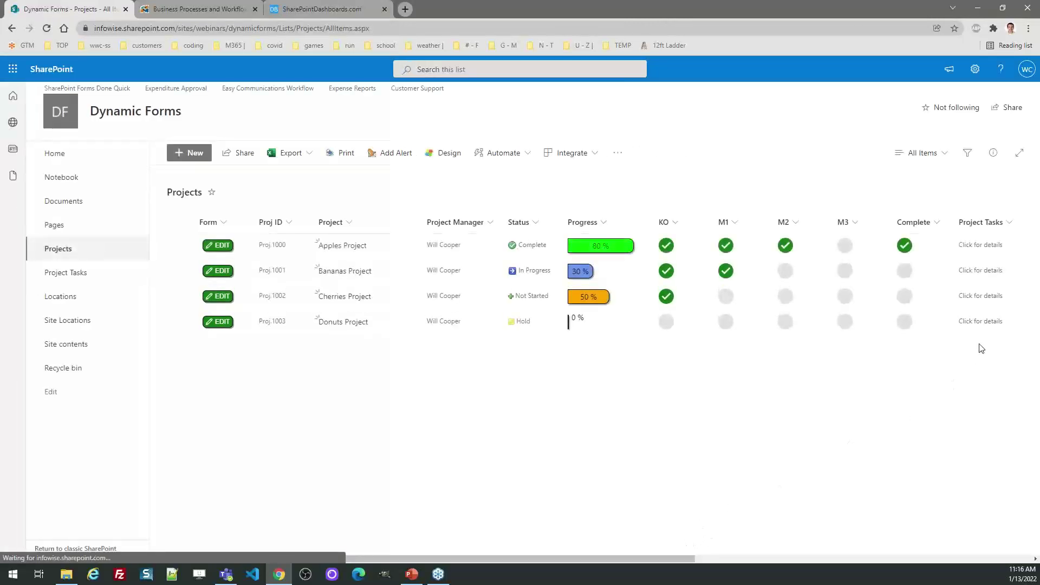
left_click(580, 328)
left_click(578, 321)
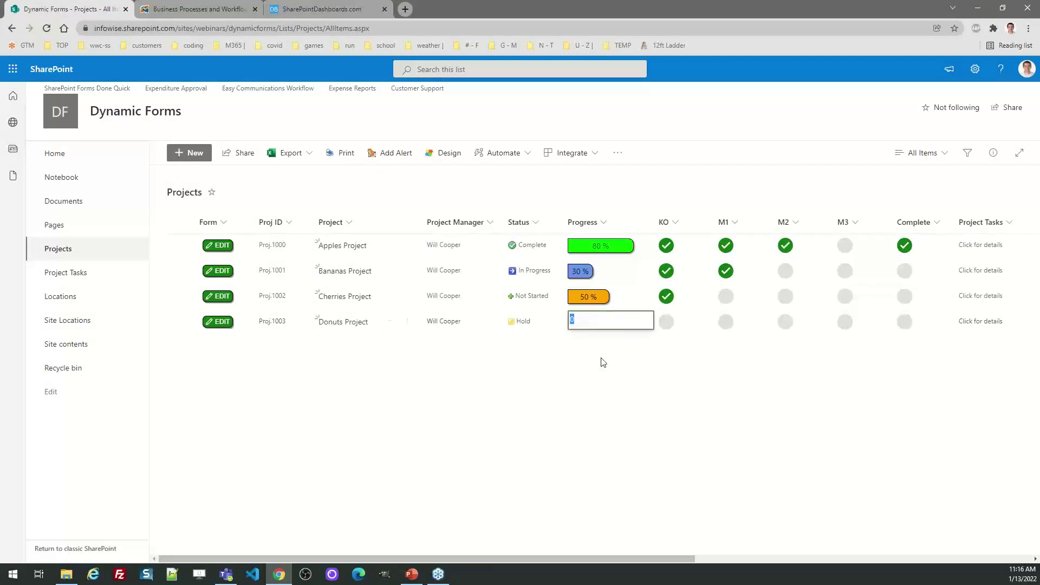
type("0")
key("Return")
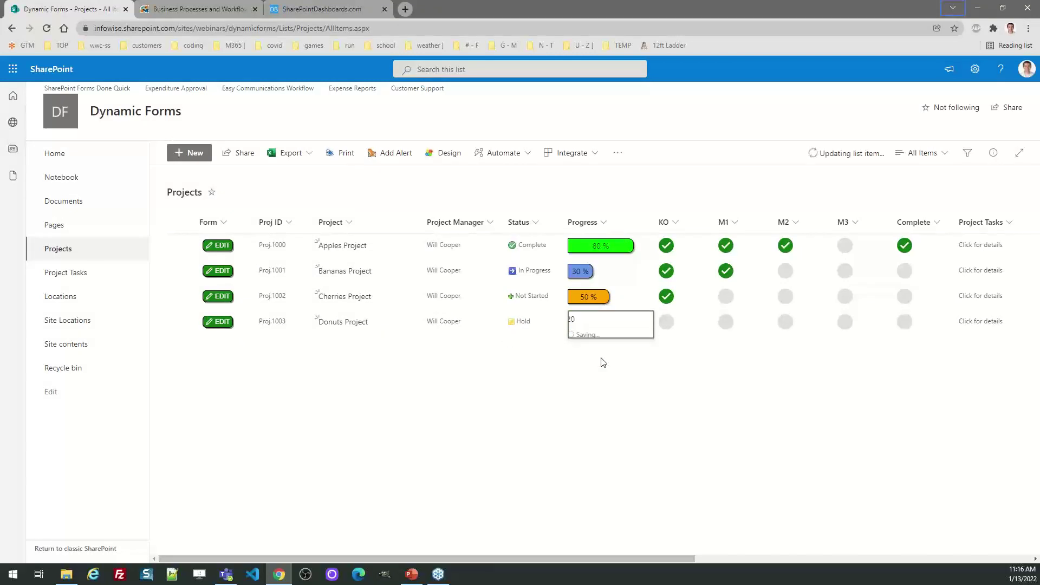
left_click(583, 326)
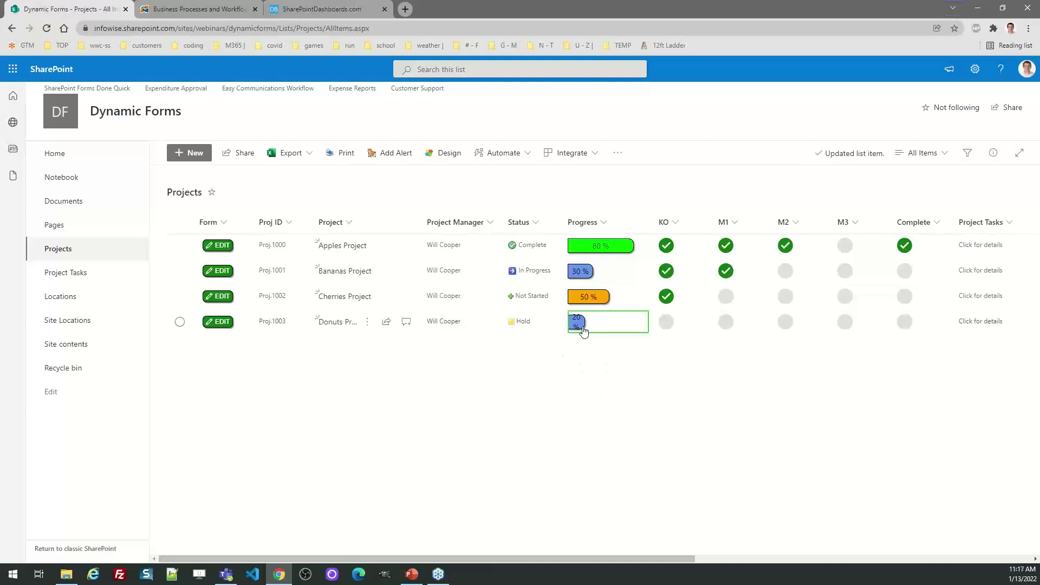
type("40")
key("Return")
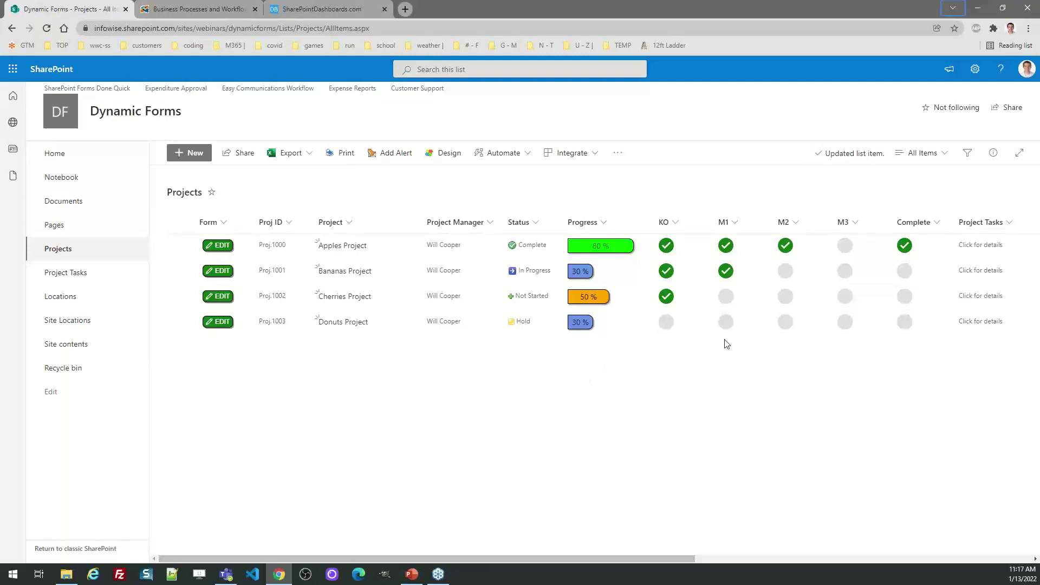
left_click(668, 327)
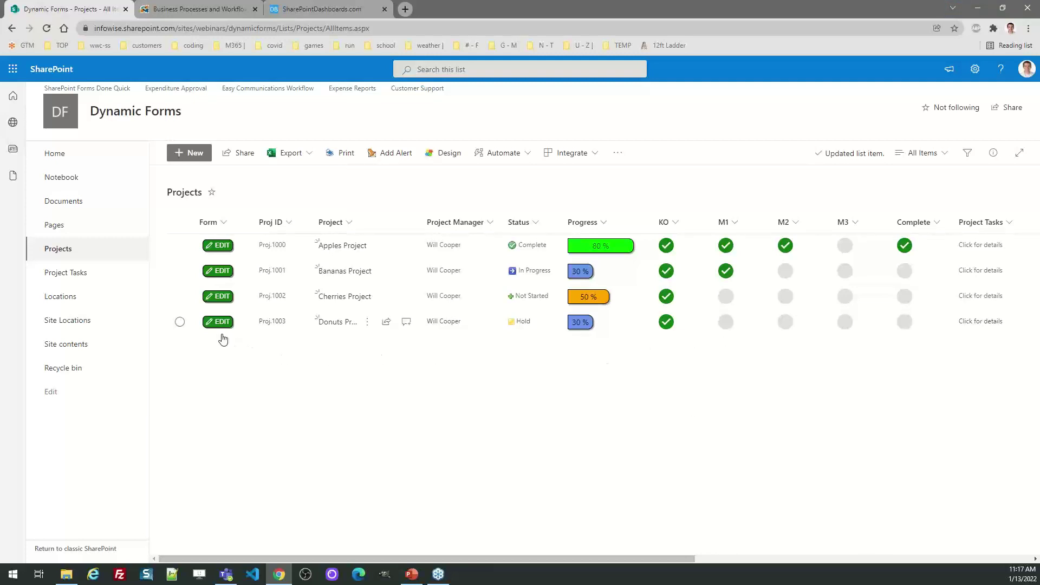
Reopen Donuts Project for editing, highlight its (Hold) header, and glance at the Milestones tab.
left_click(217, 321)
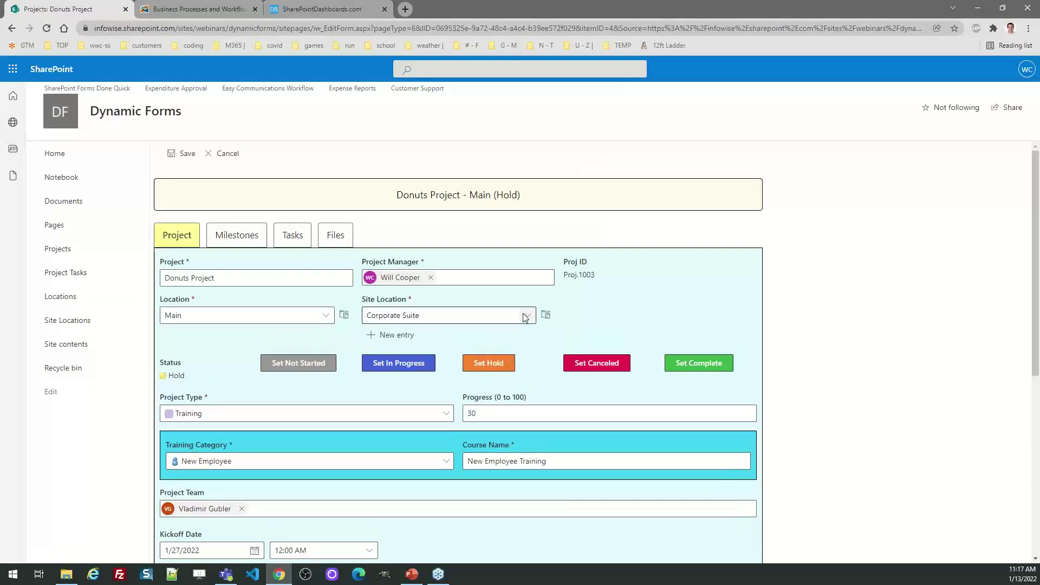
left_click_drag(536, 198, 389, 205)
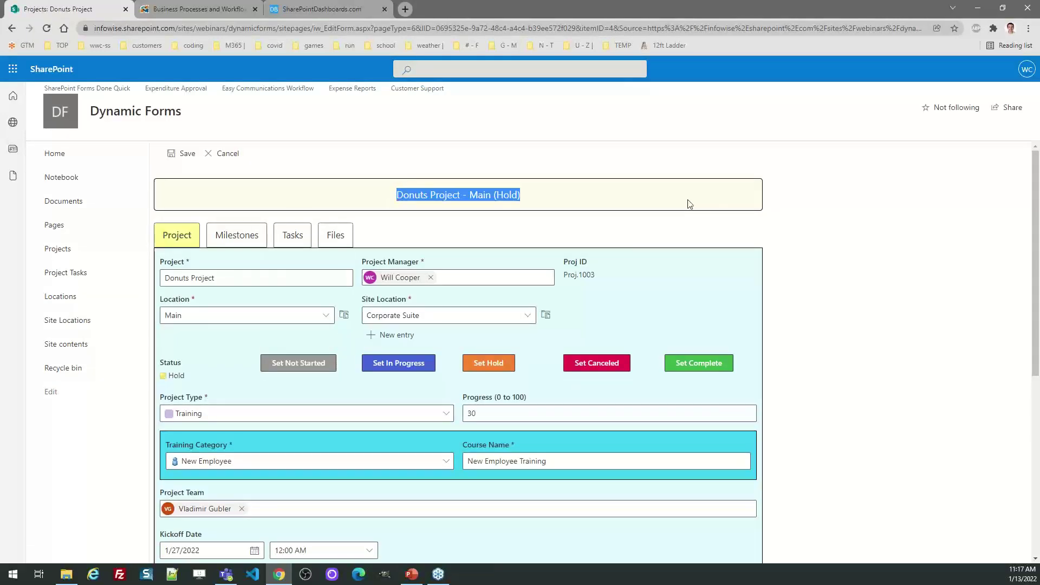
left_click(870, 228)
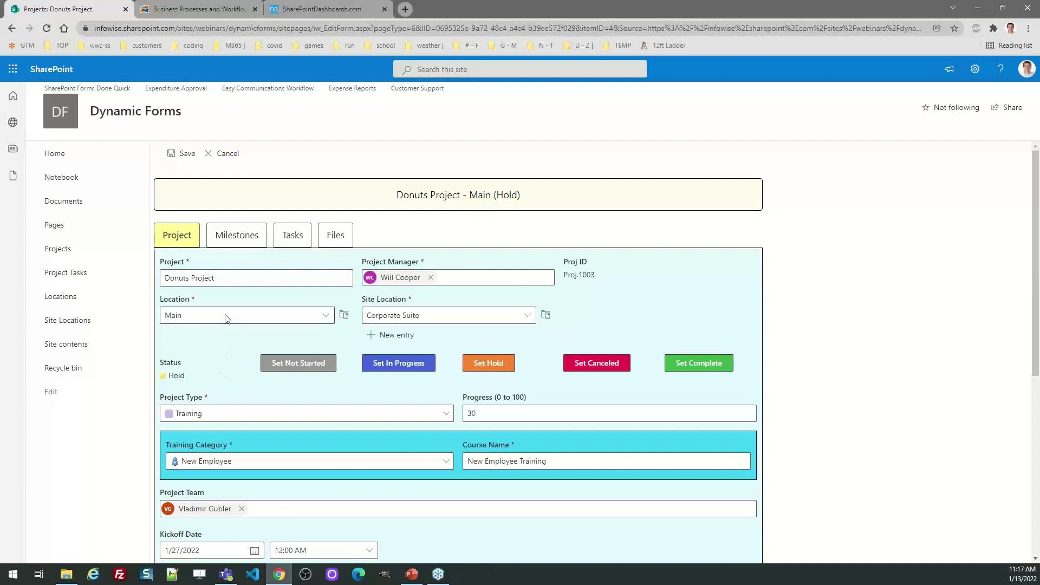
left_click_drag(532, 201, 496, 199)
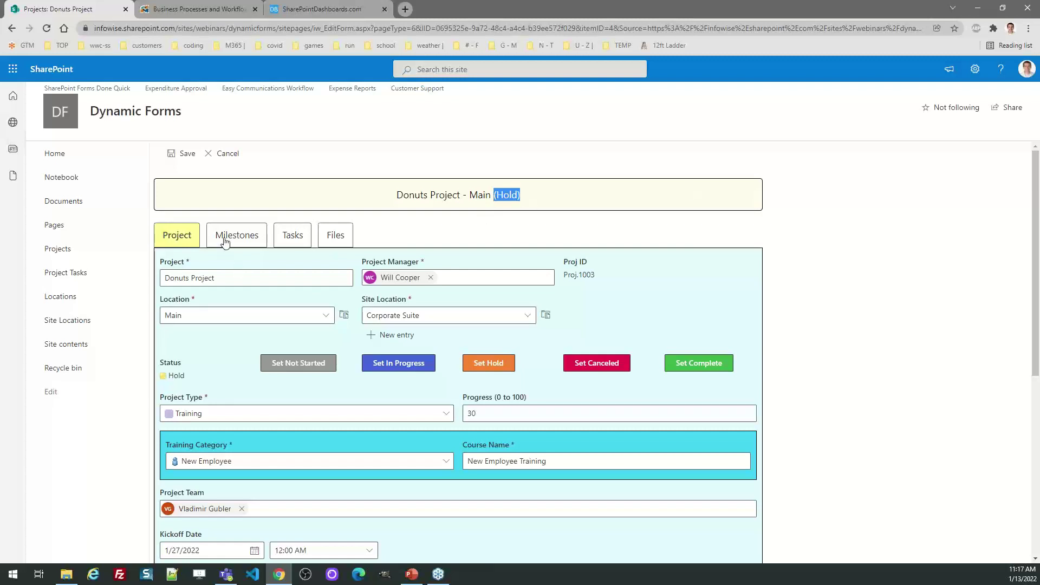
left_click(224, 242)
left_click(192, 244)
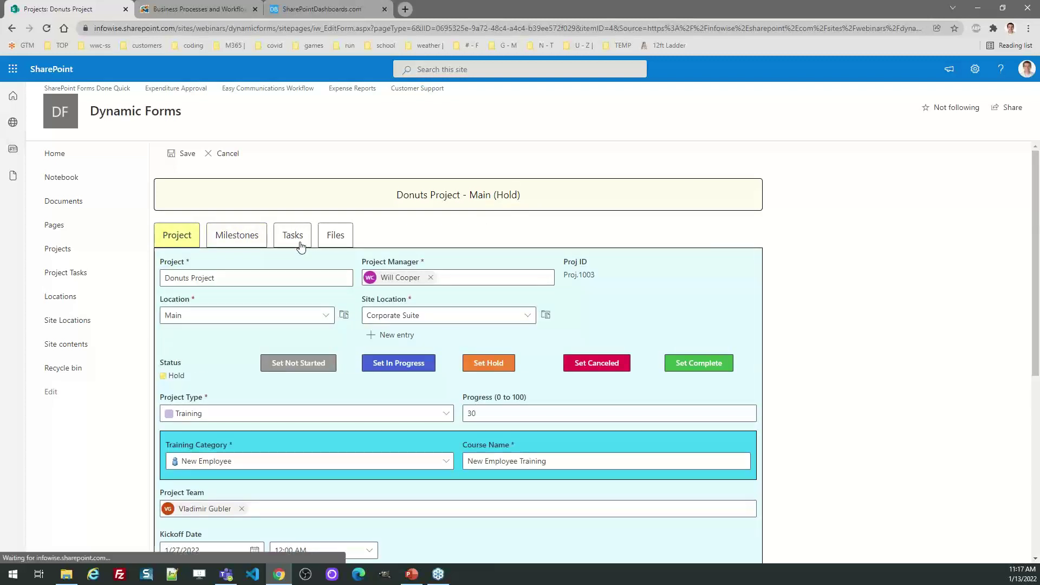
On the Milestones tab, expand the Milestone 1, 2, 3 and Project Notes sections.
left_click(248, 244)
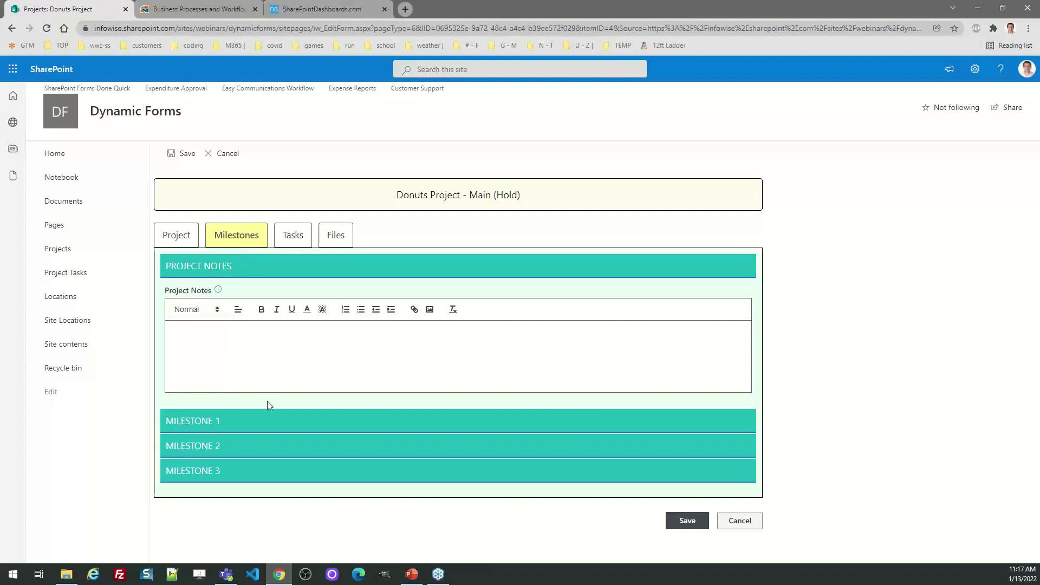
left_click(231, 421)
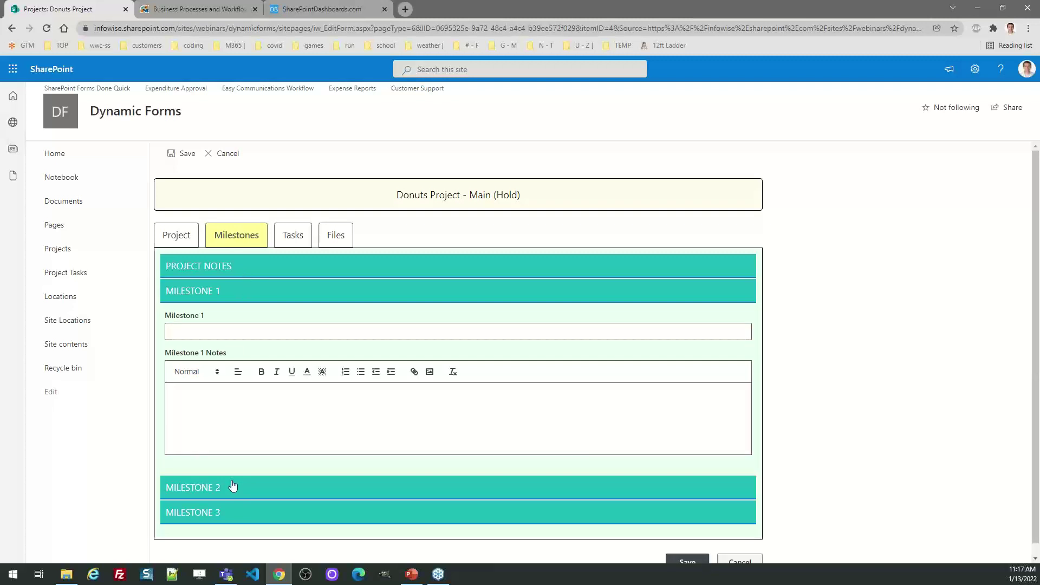
left_click(233, 486)
left_click(223, 512)
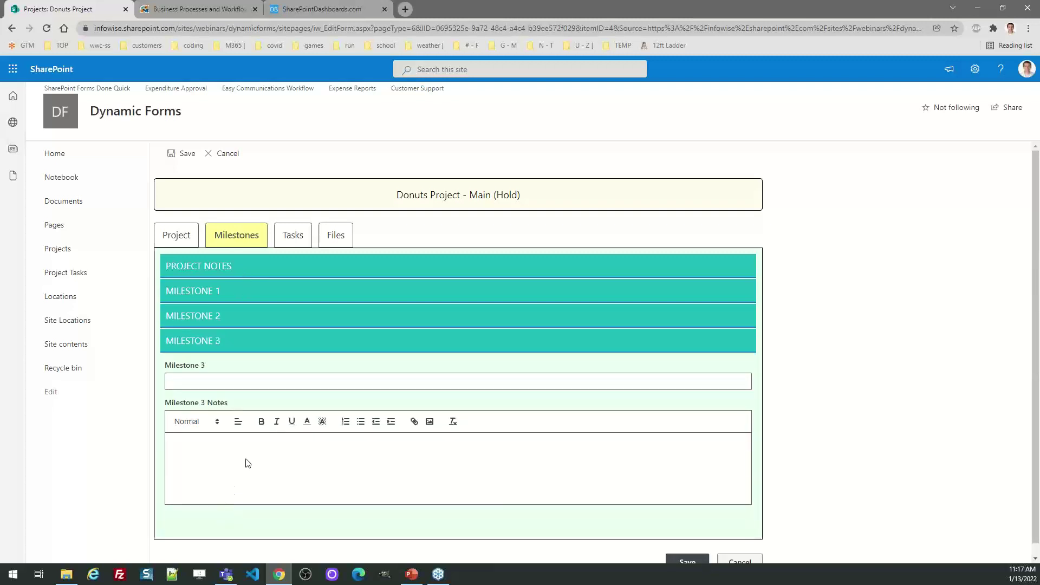
left_click(247, 274)
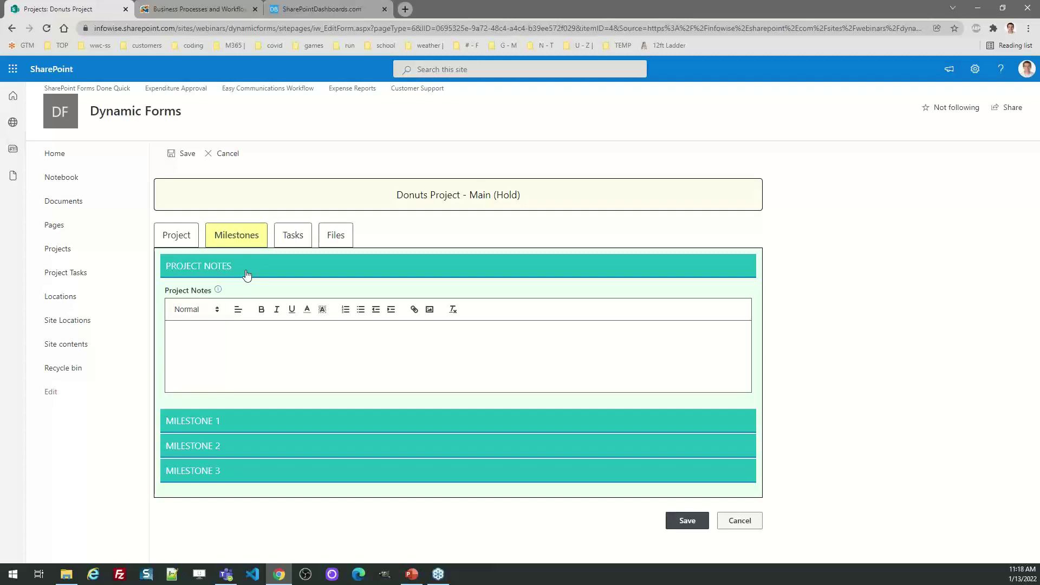
Enter 'Here are my detailed project notes.' in Project Notes and save the form.
mouse_move(218, 293)
type("Here are me")
key("BackSpace")
type("y detailed project notes.")
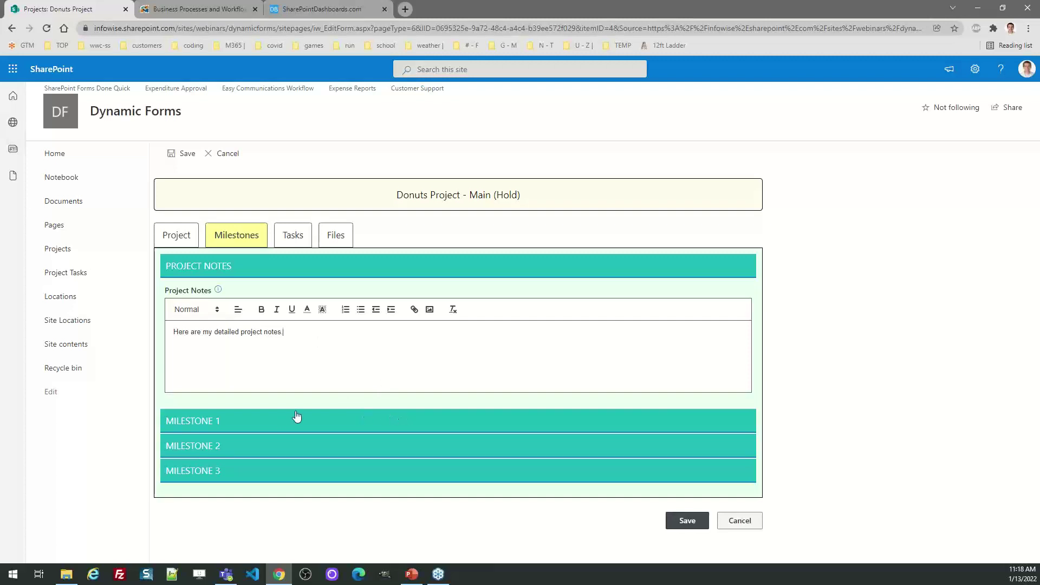
left_click(694, 520)
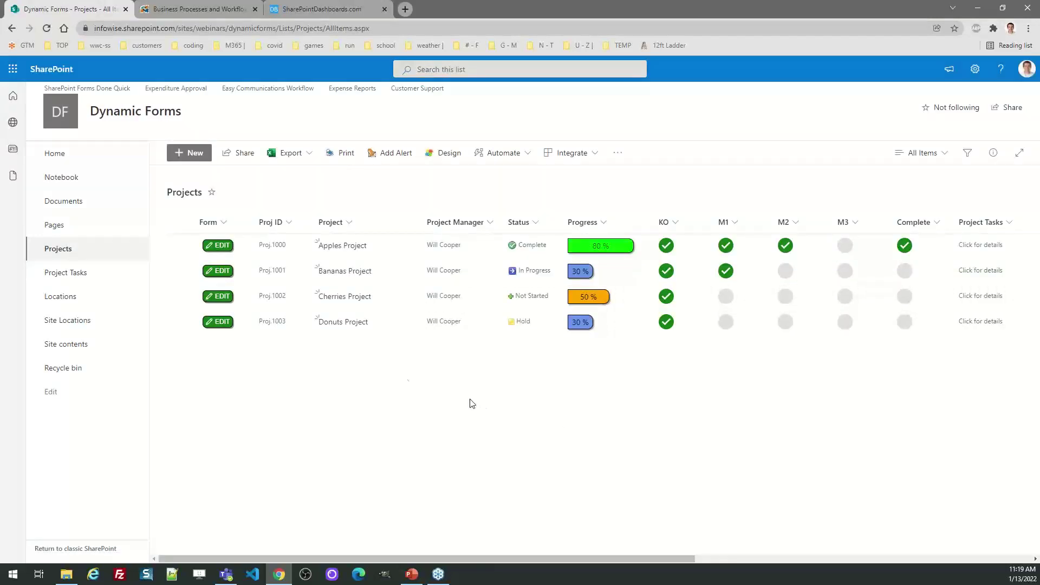
Reopen Donuts Project for editing, set Milestone 1 to Yes, and glance at Files.
left_click(223, 322)
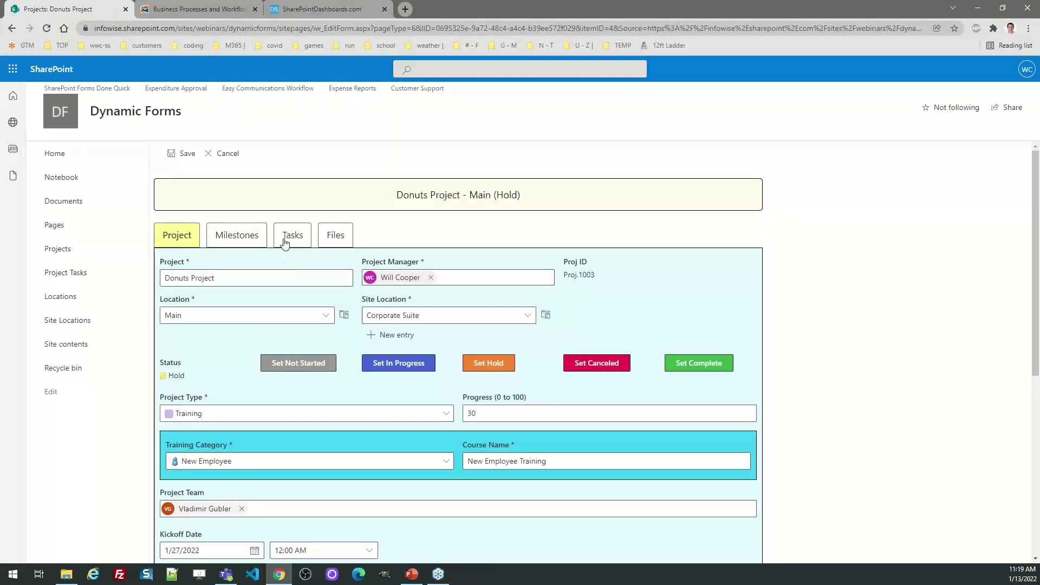
left_click(283, 239)
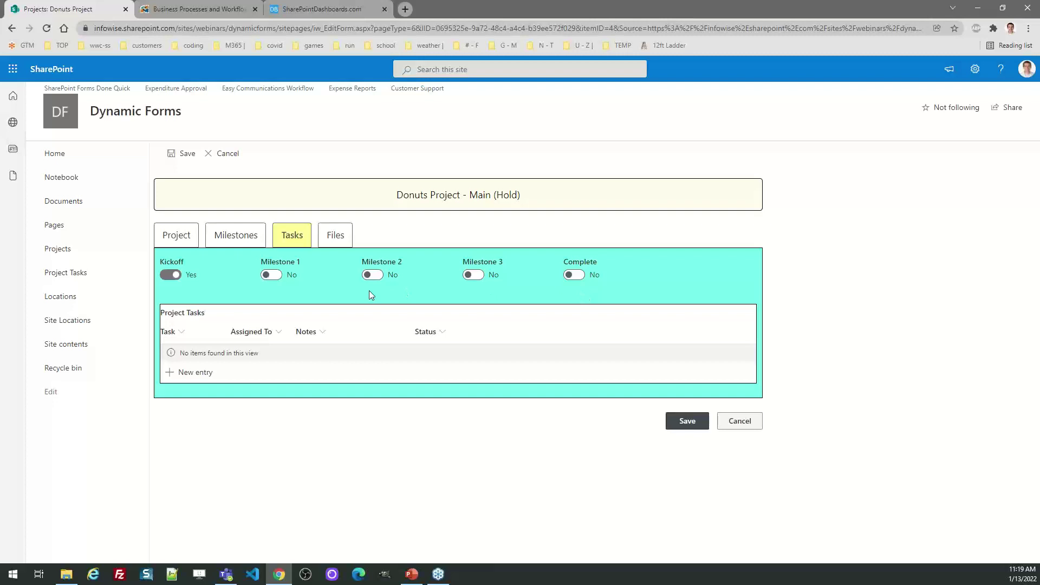
left_click(271, 275)
left_click(338, 236)
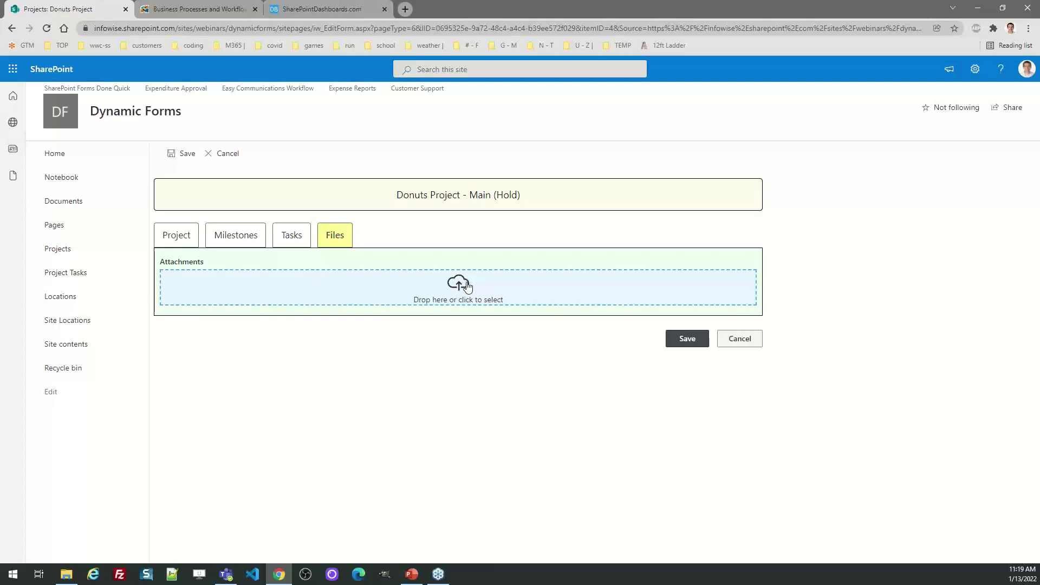
left_click(284, 235)
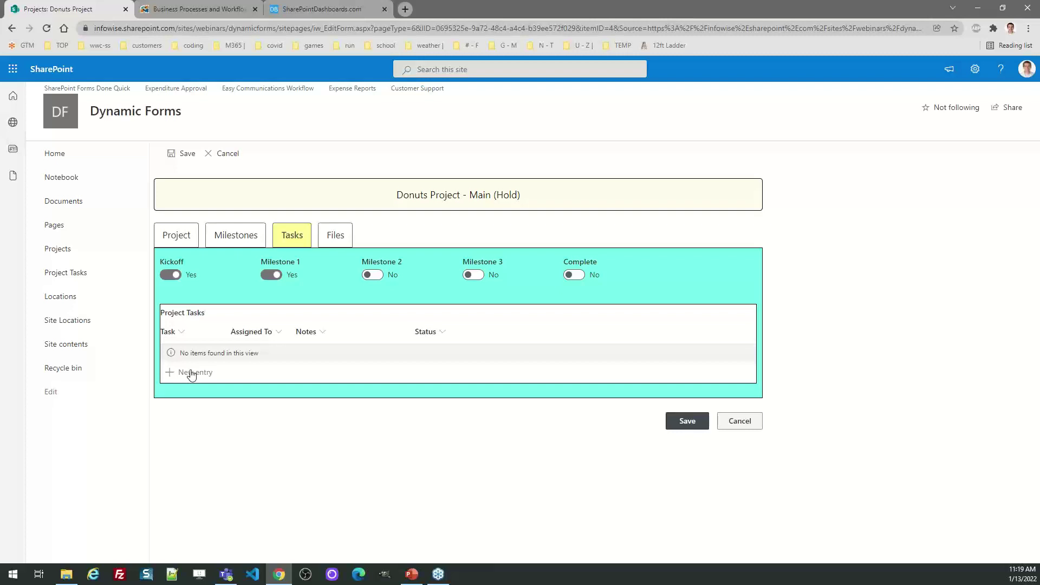
Add task 'Compile Kickoff Notes', assigned to a colleague, Not Started, with note 'Please compile the notes'.
left_click(191, 373)
left_click(320, 250)
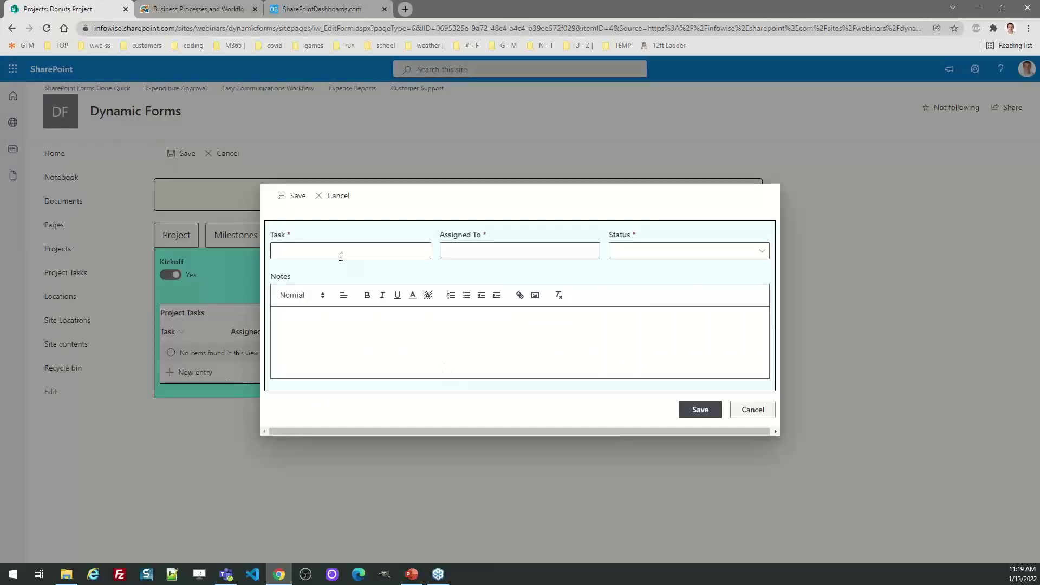
type("Compile Ki")
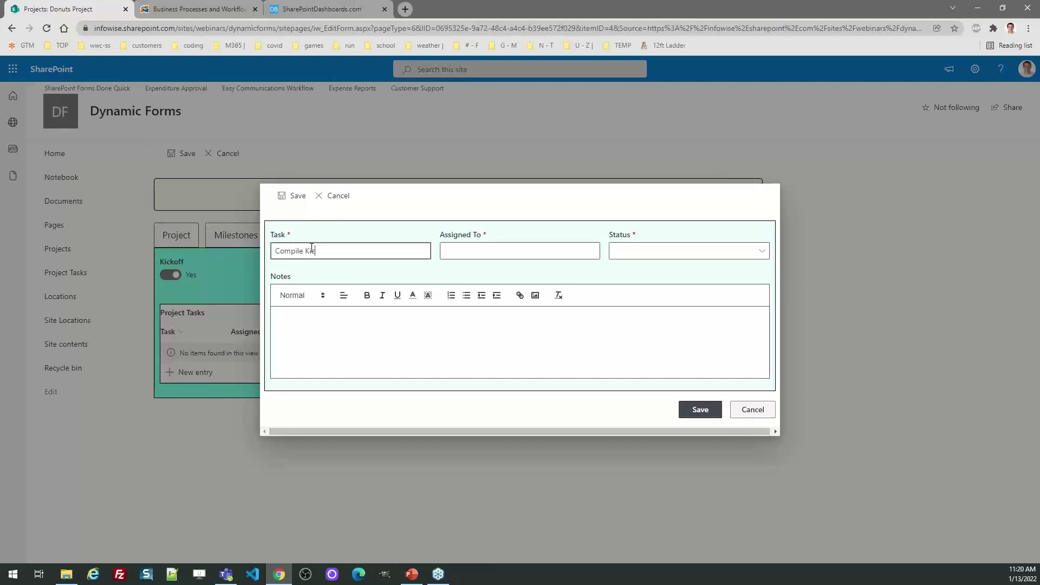
type("ckoff Notes")
key("Tab")
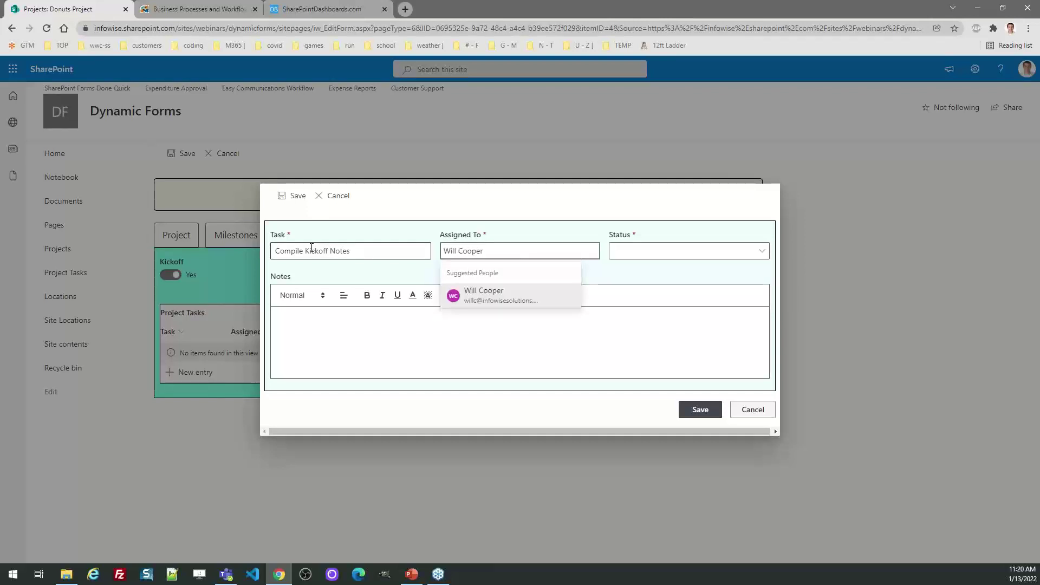
left_click(477, 295)
left_click(625, 251)
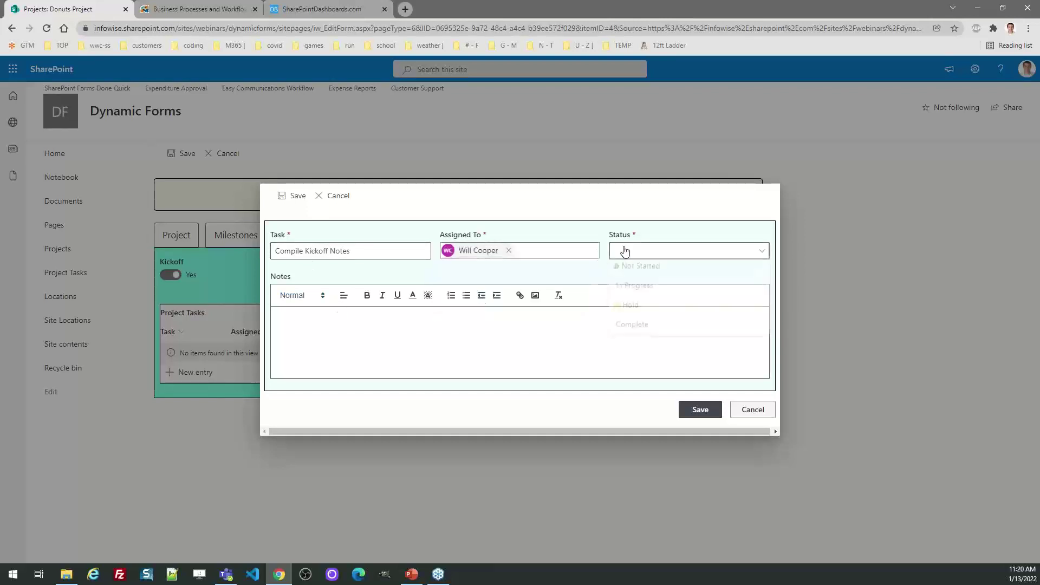
left_click(629, 268)
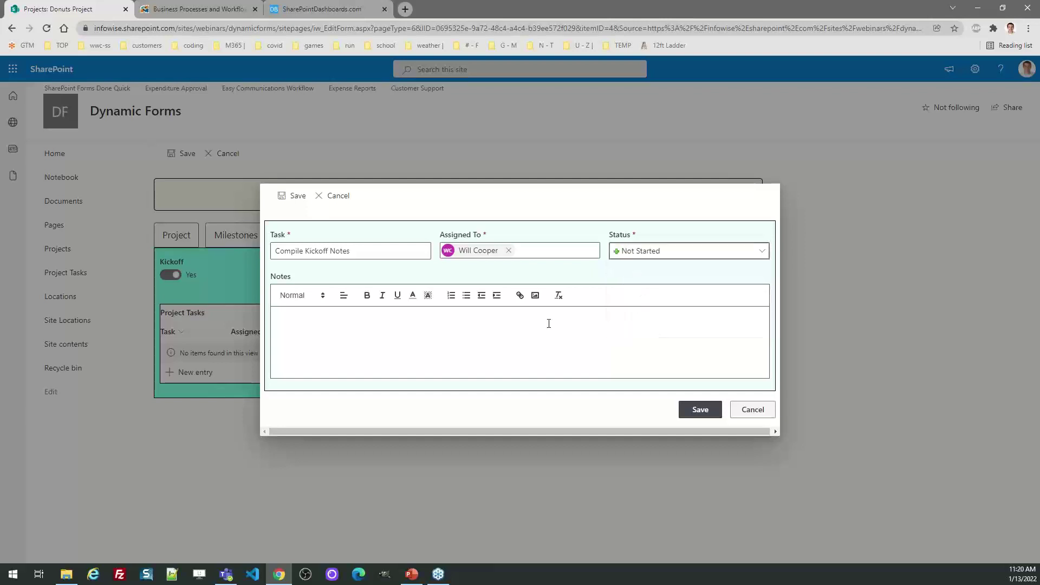
left_click(417, 329)
type("Please compile the notes!")
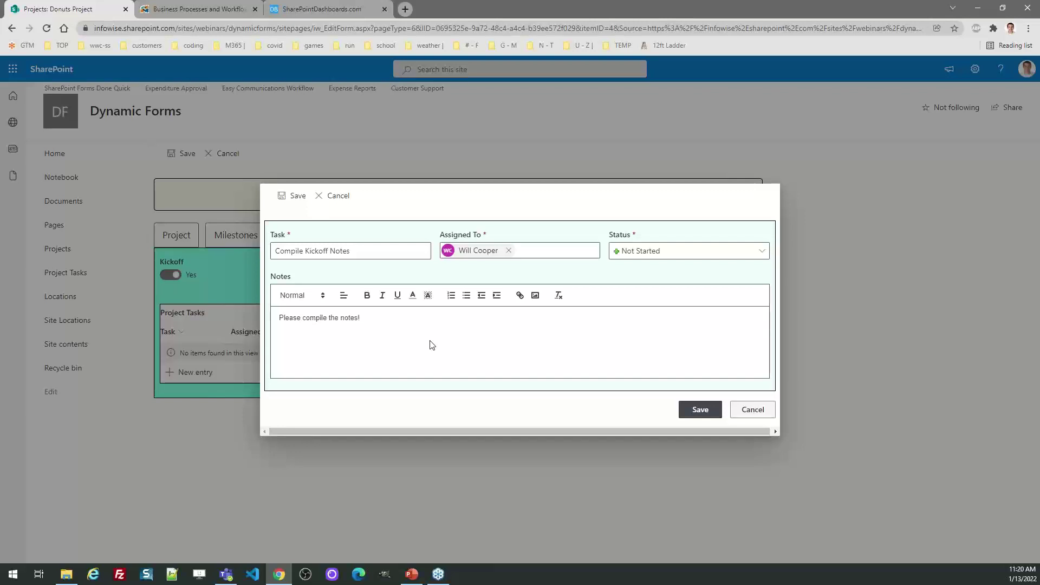
left_click(705, 414)
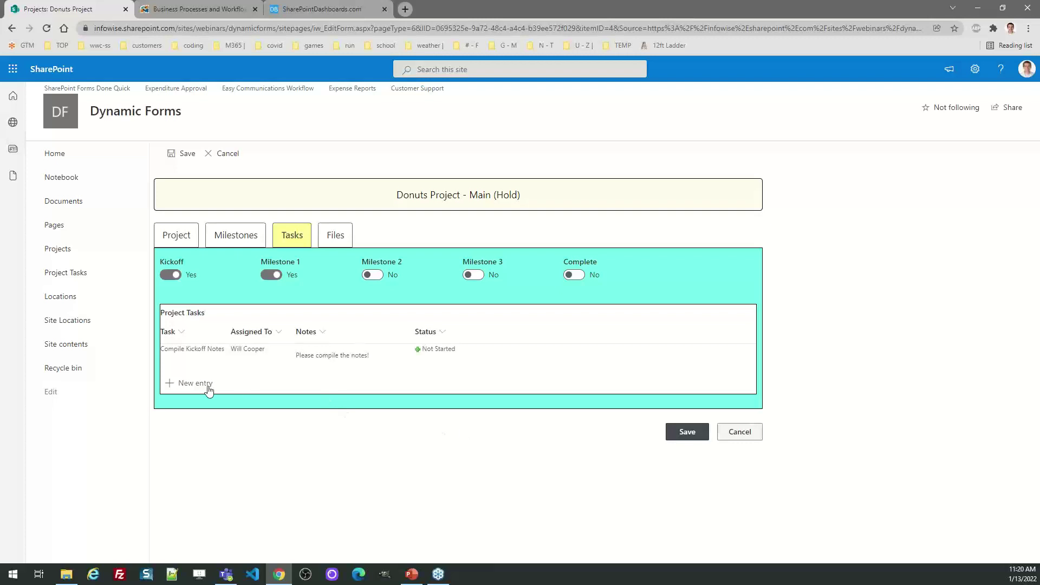
Add task 'Set up Milestone meeting', same assignee, Not Started, with note 'Please do the follow up'.
left_click(209, 389)
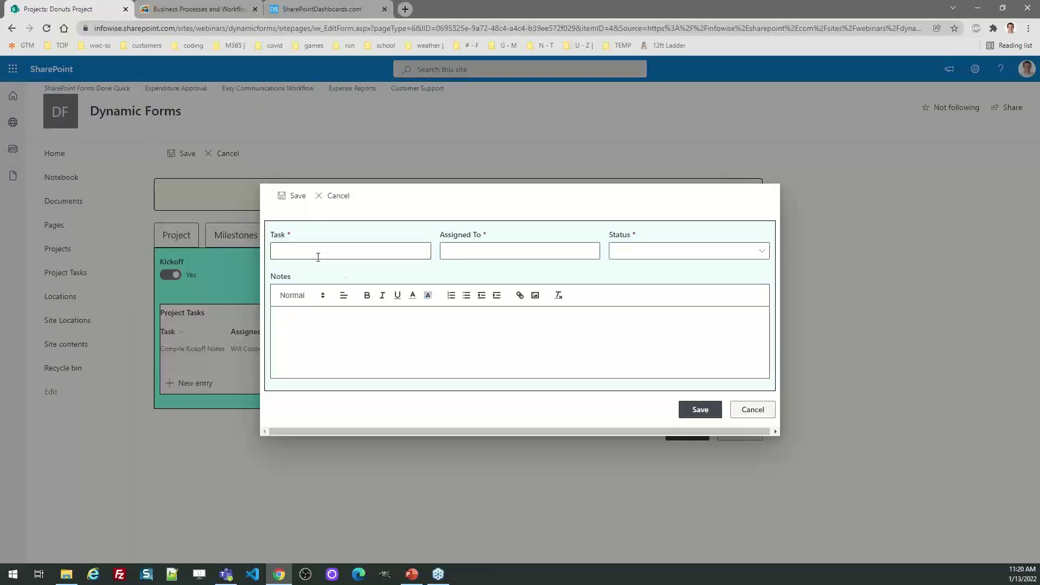
left_click(305, 254)
type("Set up Milestone meeting")
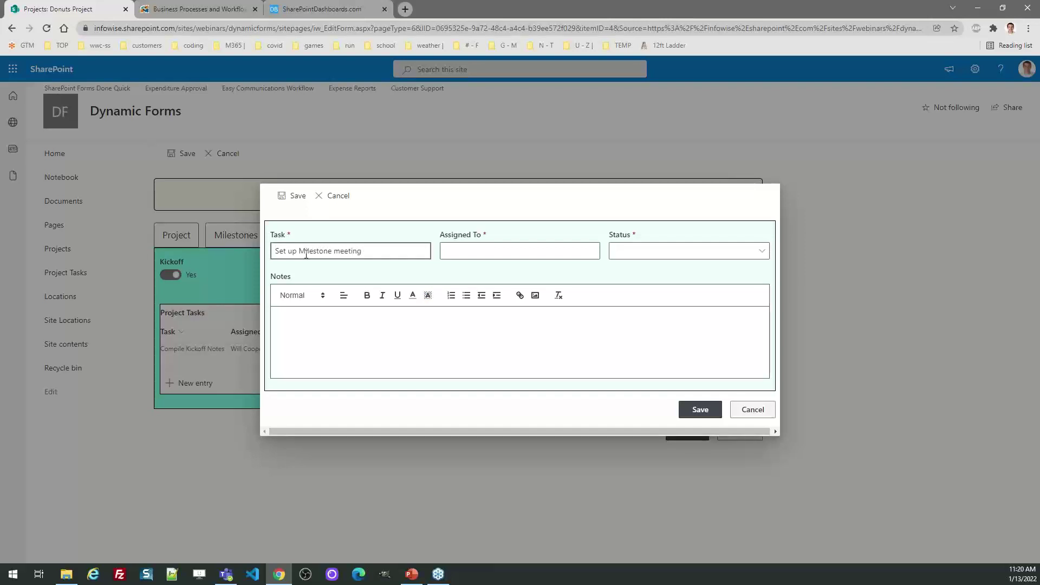
left_click(469, 250)
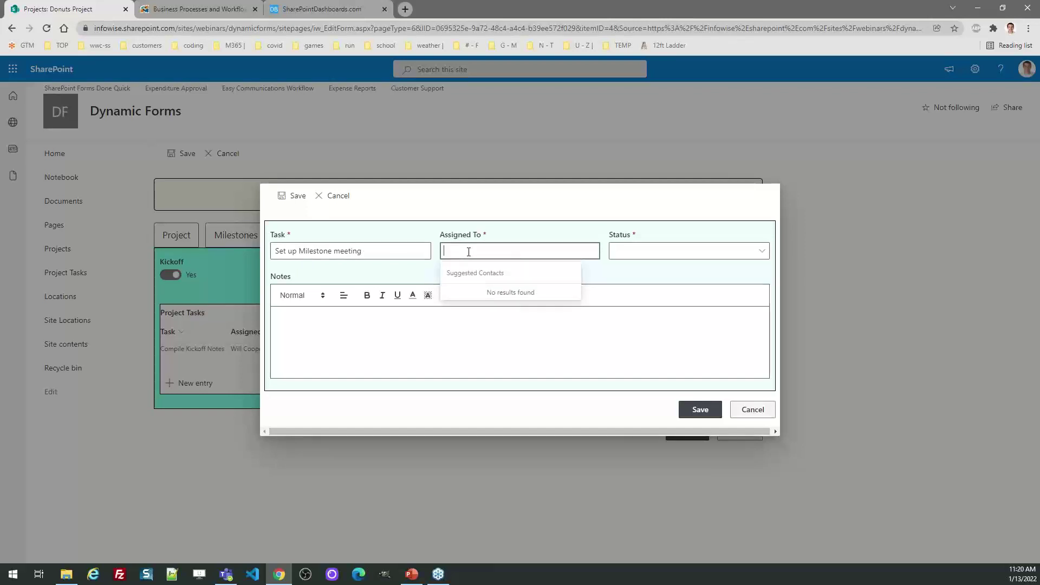
left_click(517, 295)
left_click(645, 254)
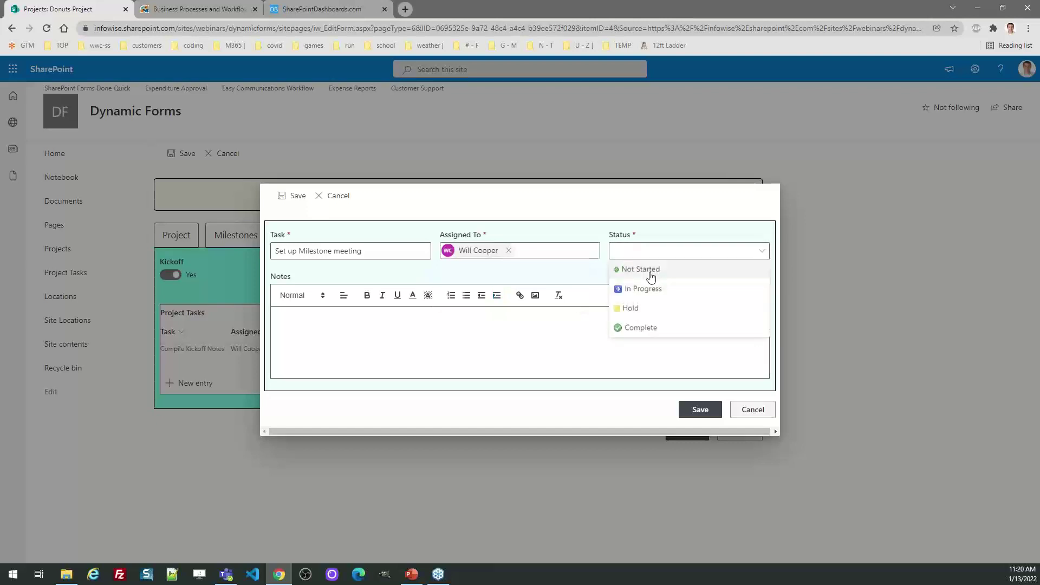
left_click(653, 273)
left_click(401, 320)
type("Please do the follow ups!")
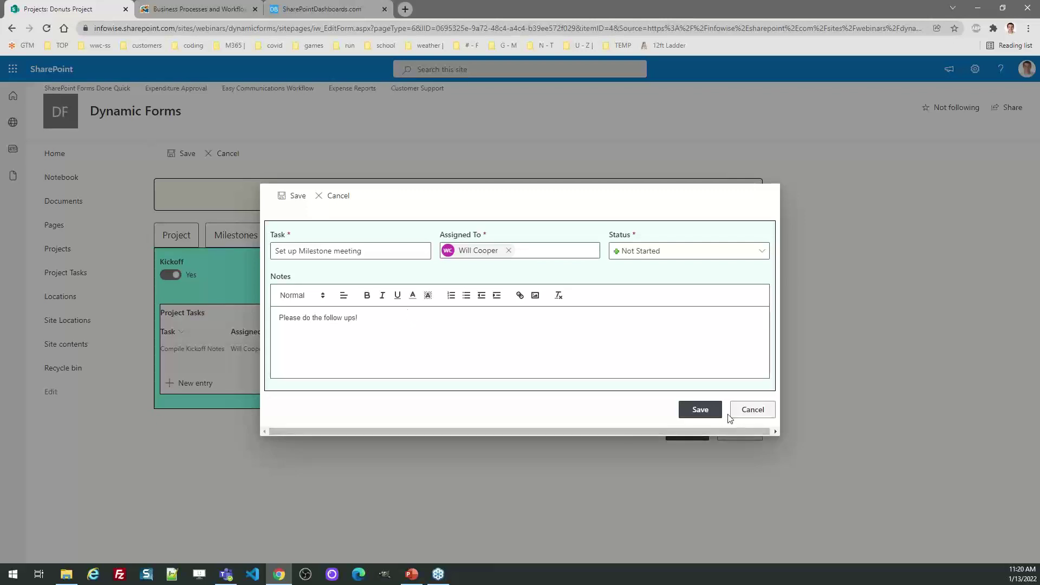
left_click(699, 410)
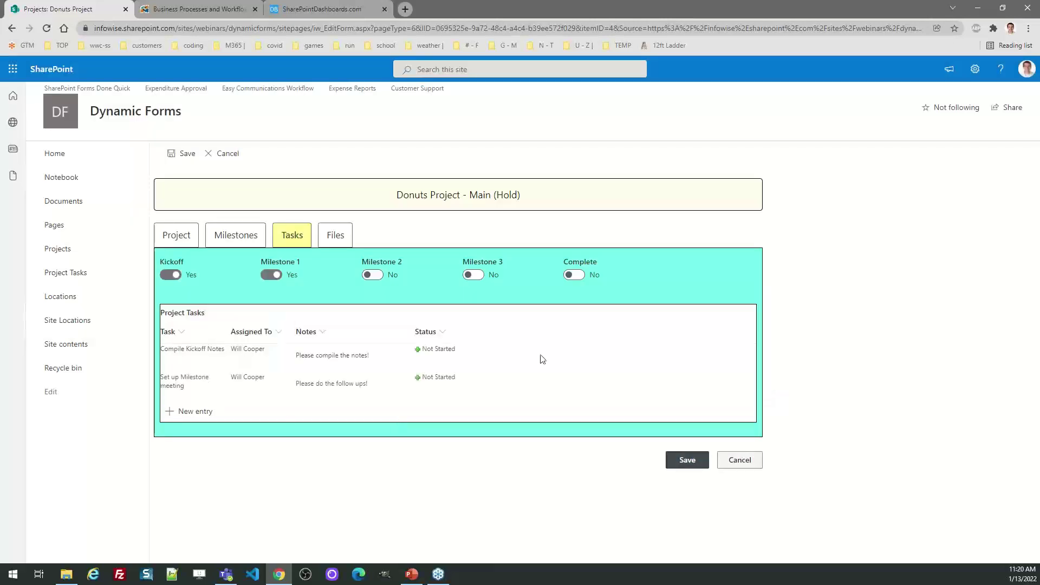
Save Donuts Project, check its task details in the list, then open the Design settings.
left_click(693, 461)
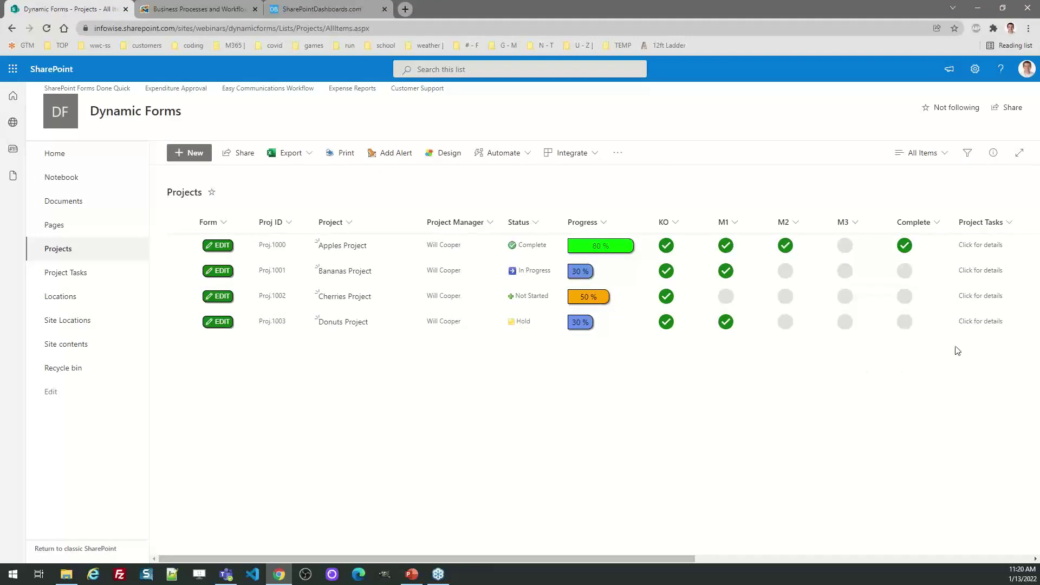
left_click(978, 323)
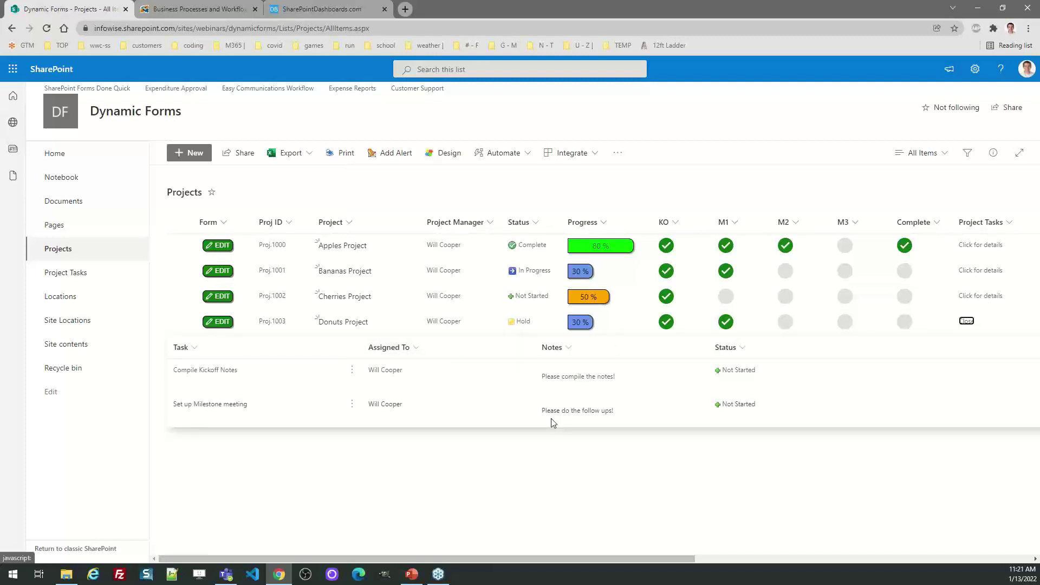
left_click(967, 321)
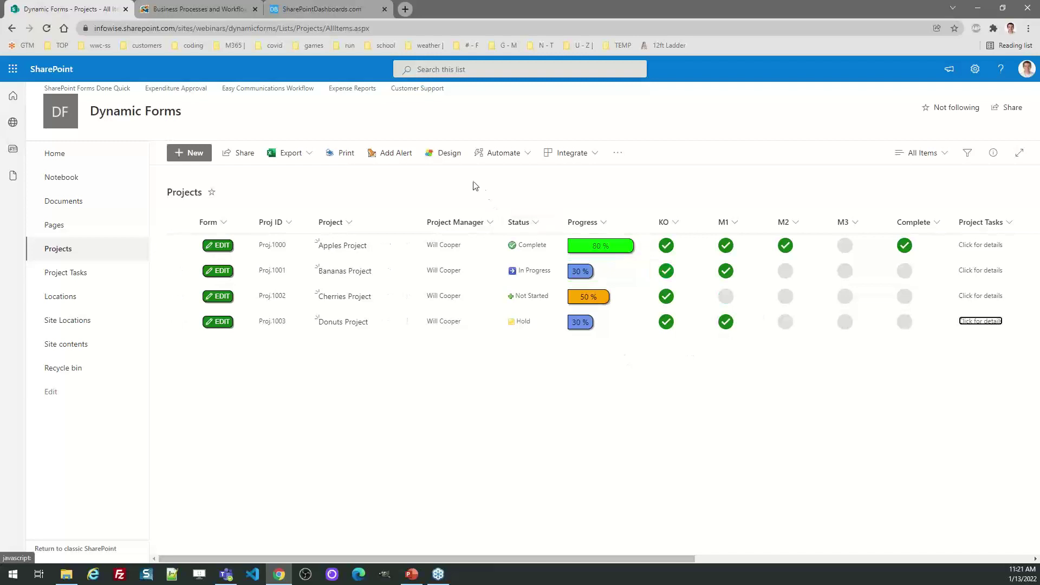
left_click(442, 157)
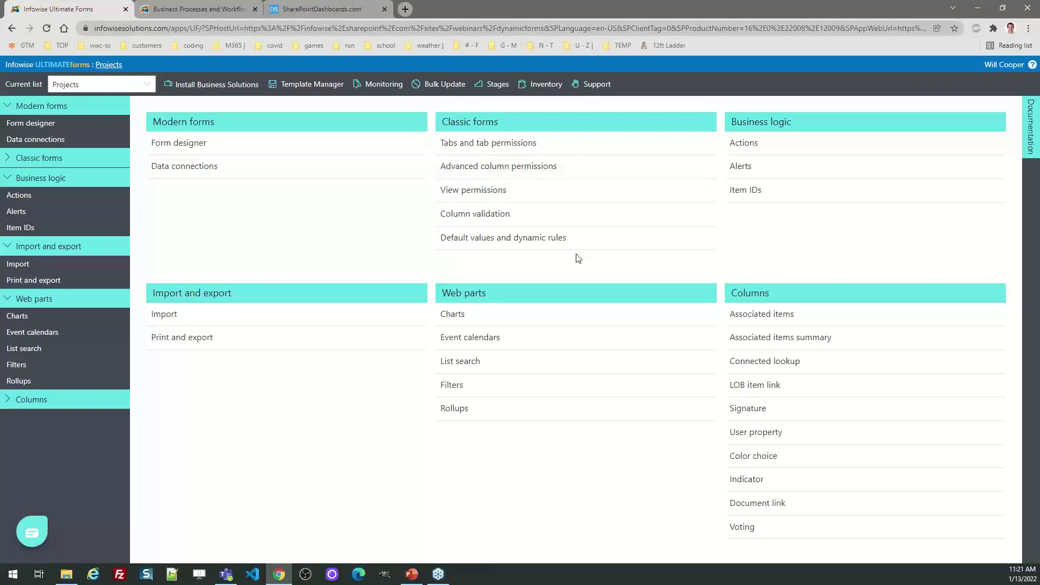
left_click(750, 457)
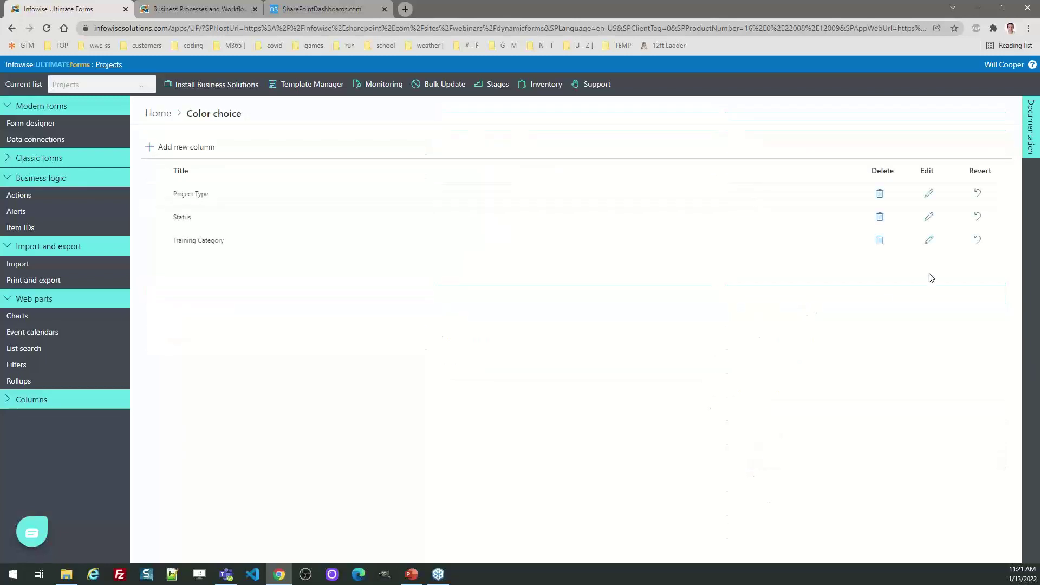
left_click(930, 217)
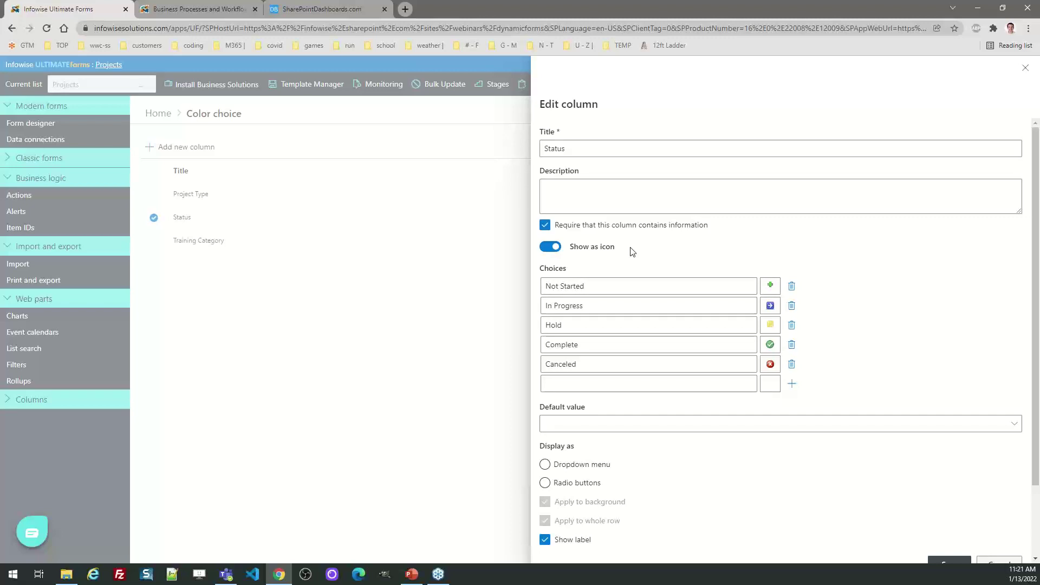
left_click(770, 286)
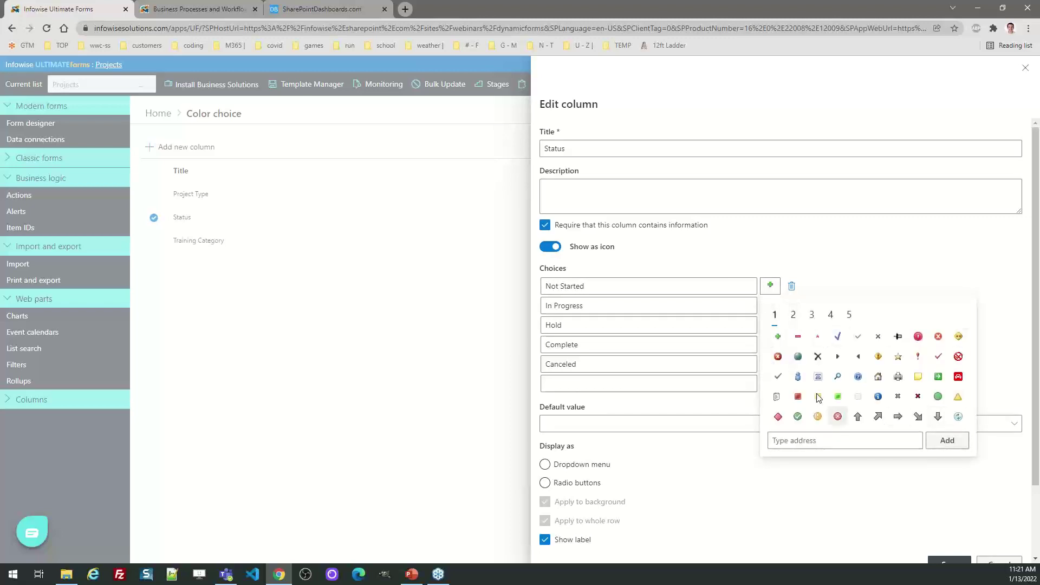
left_click(793, 315)
left_click(812, 315)
left_click(830, 315)
left_click(849, 315)
left_click(777, 318)
left_click(931, 488)
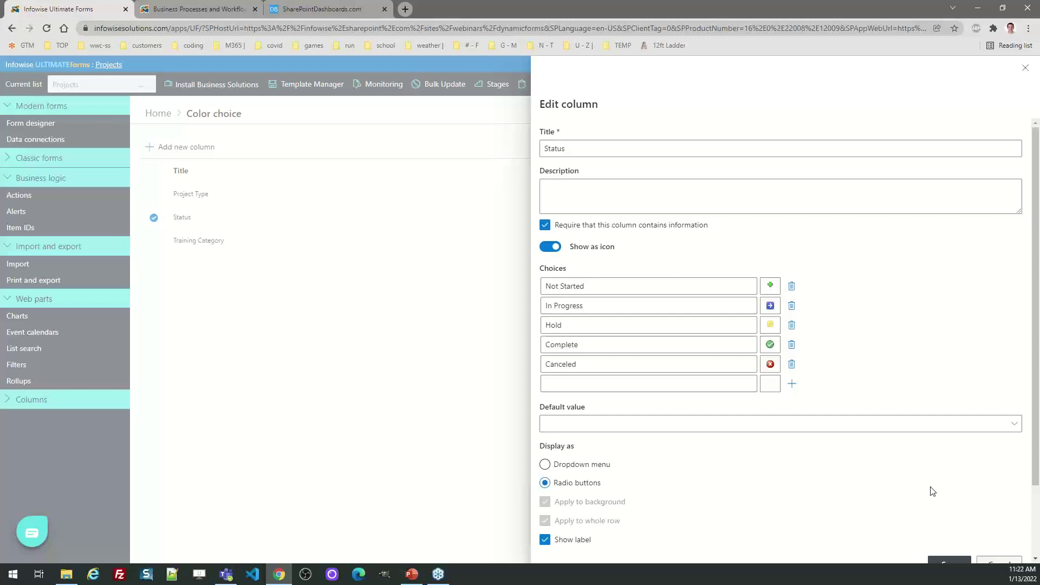
left_click(1028, 70)
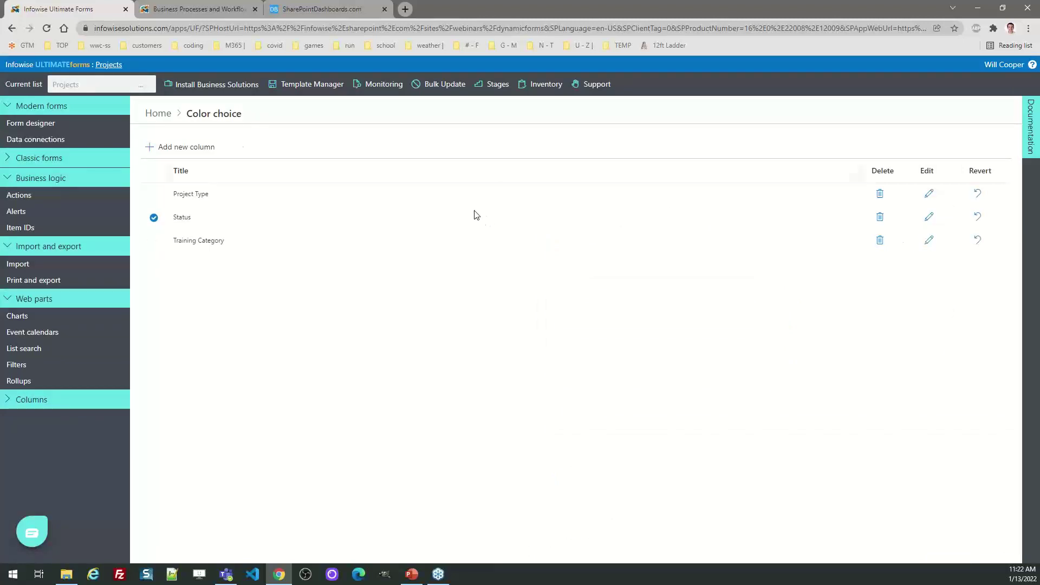
left_click(165, 120)
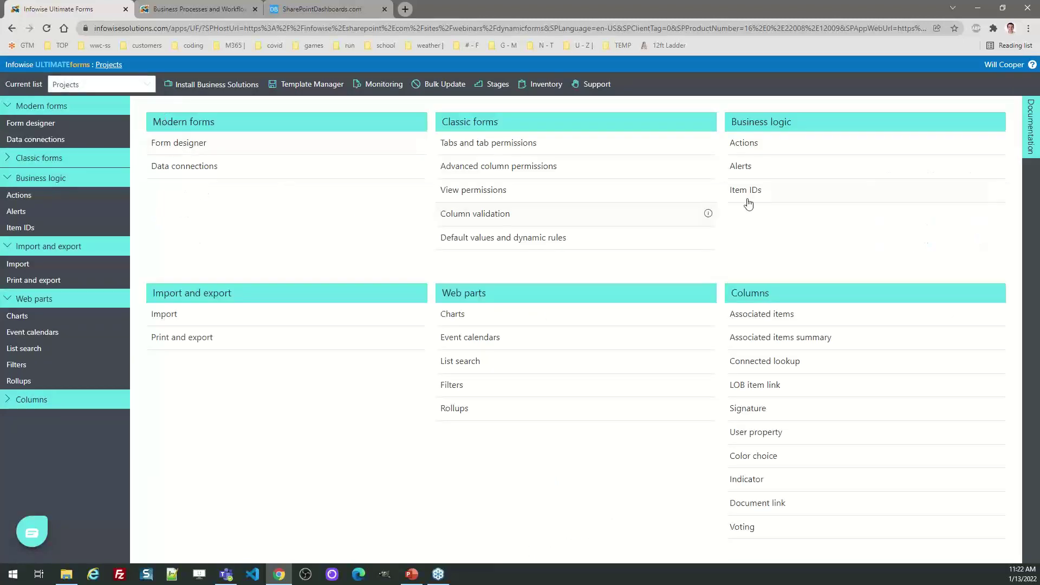
left_click(761, 195)
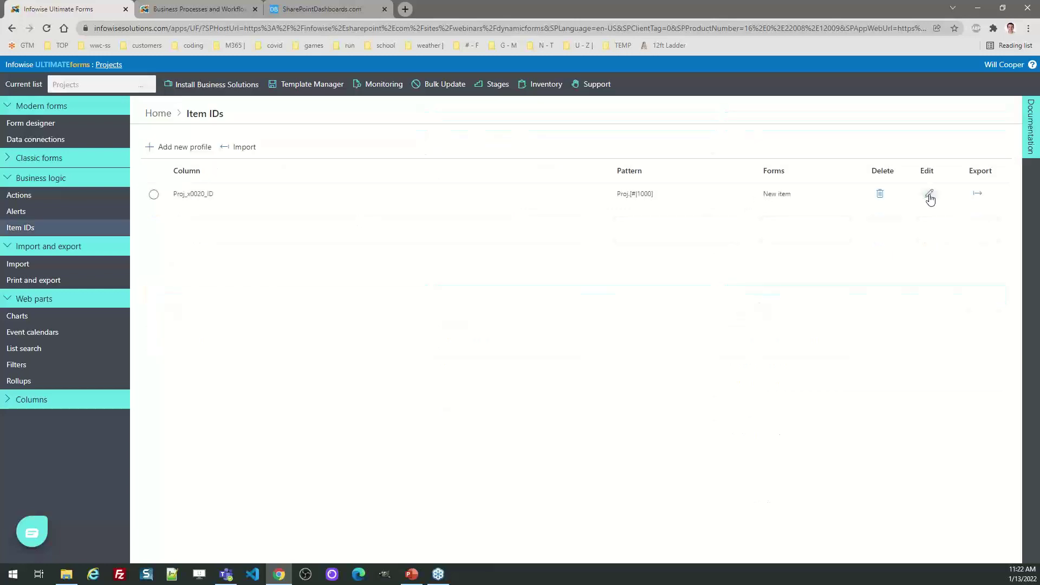
left_click(930, 195)
left_click_drag(609, 246, 542, 244)
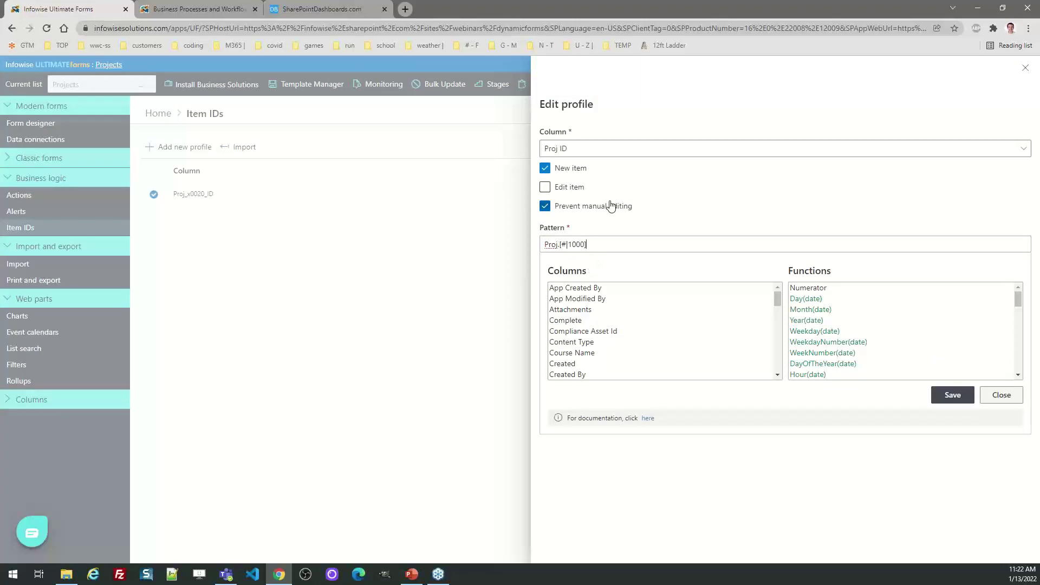
left_click(1005, 397)
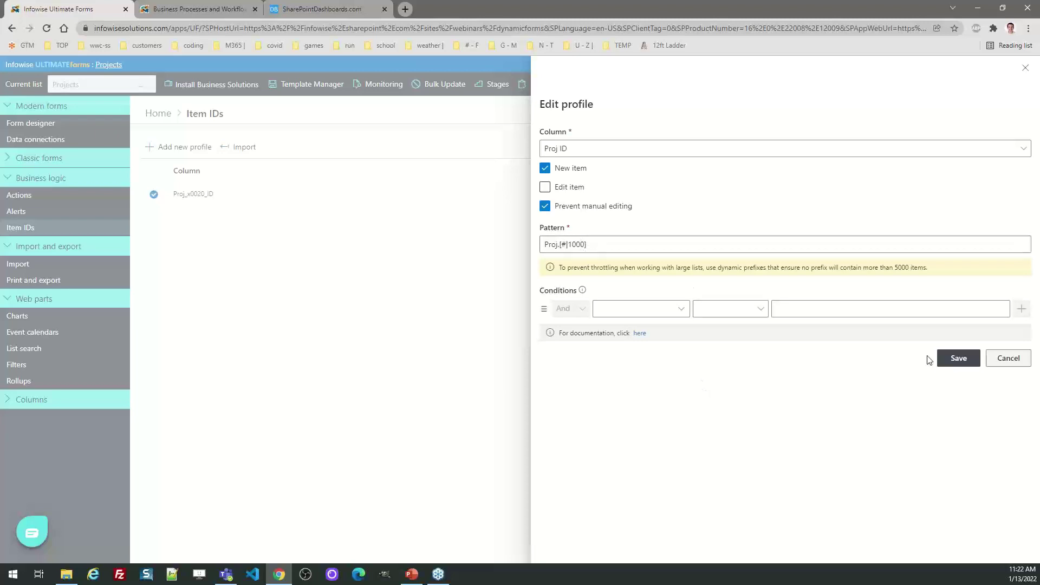
left_click(992, 361)
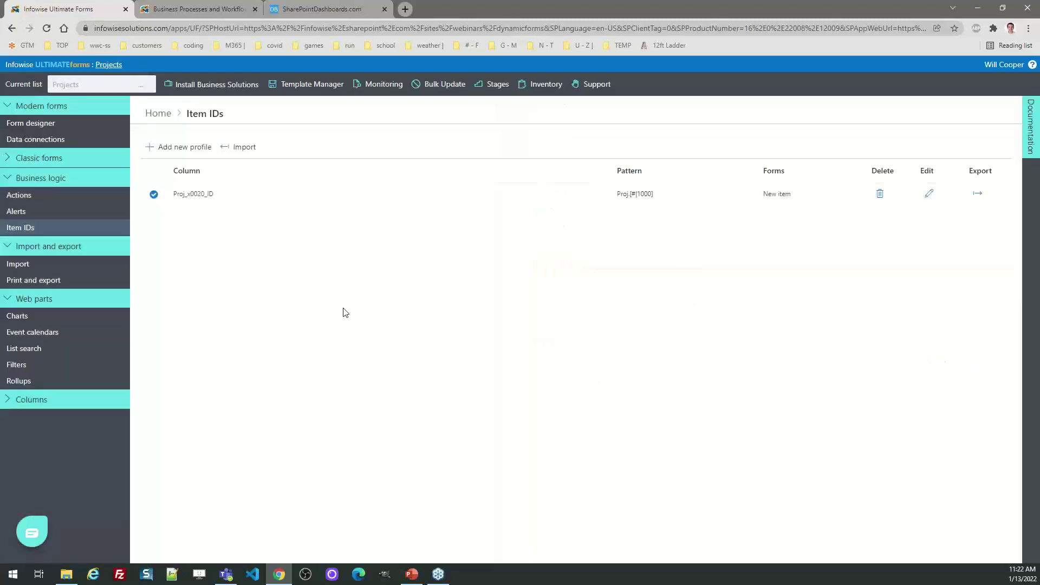
left_click(158, 114)
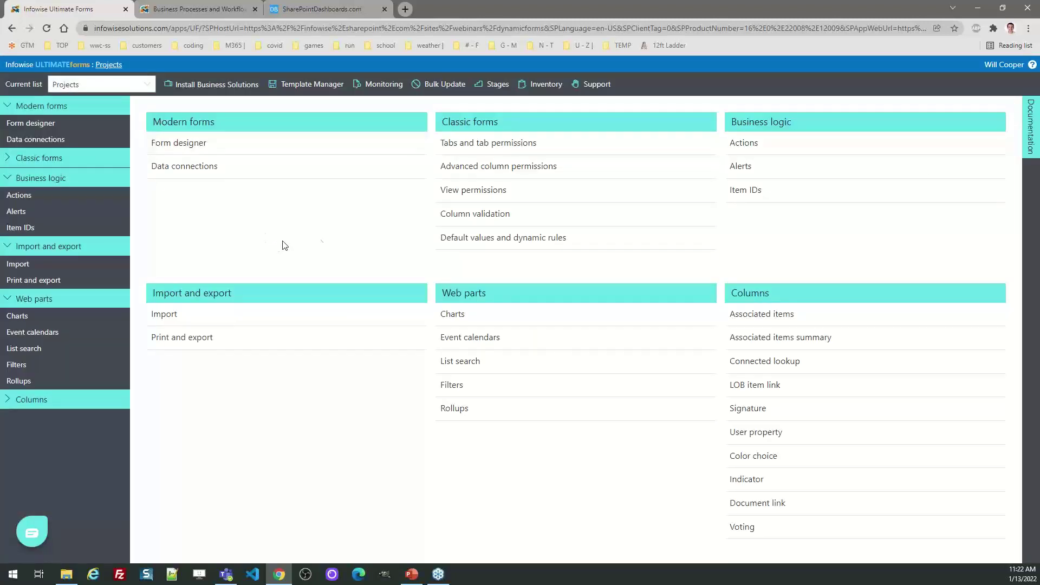
In the modern form designer, rename the fourth tab from Files to 'Uploads'.
left_click(174, 143)
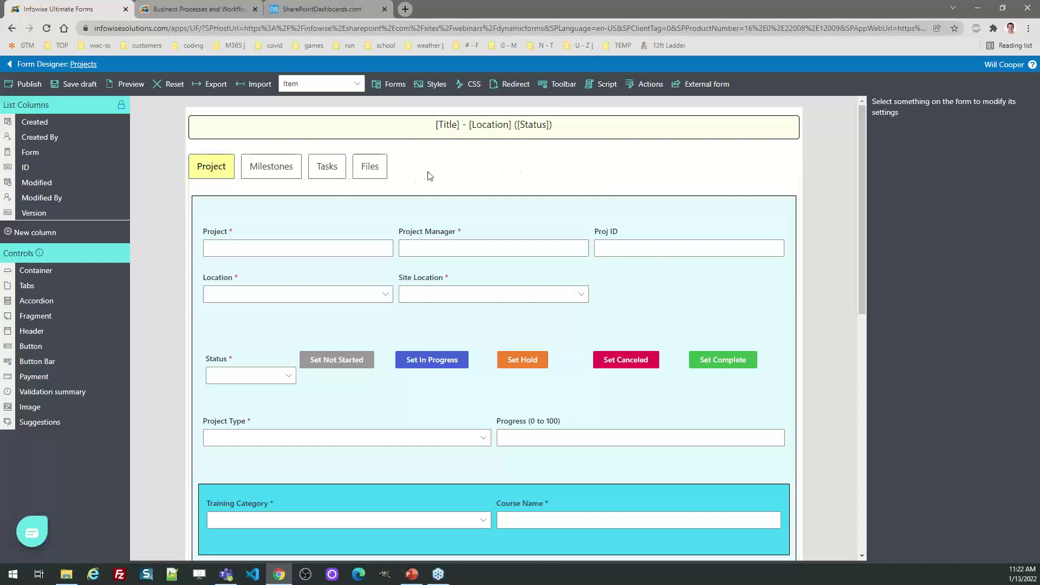
left_click(268, 179)
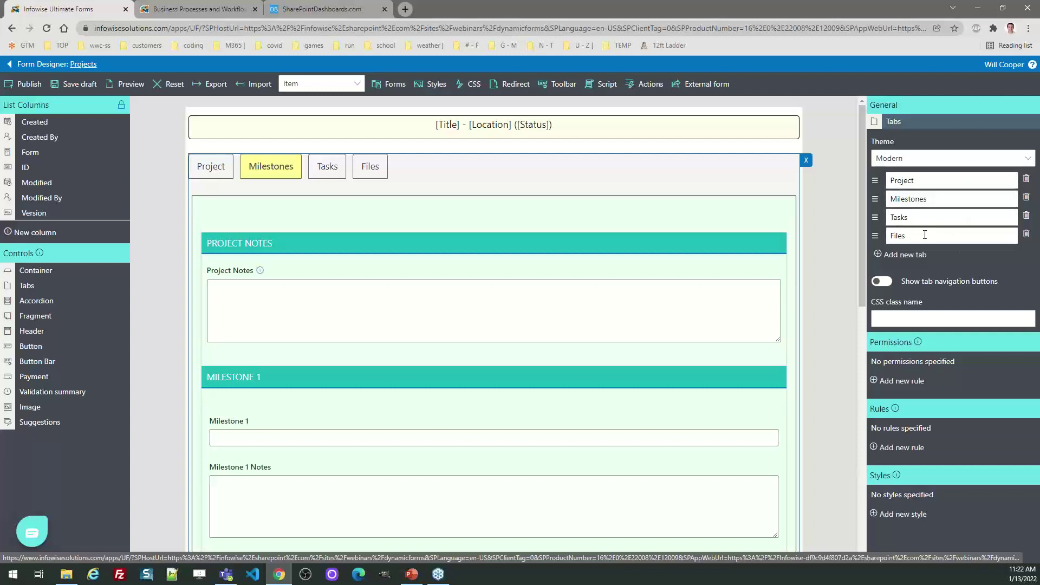
left_click(376, 166)
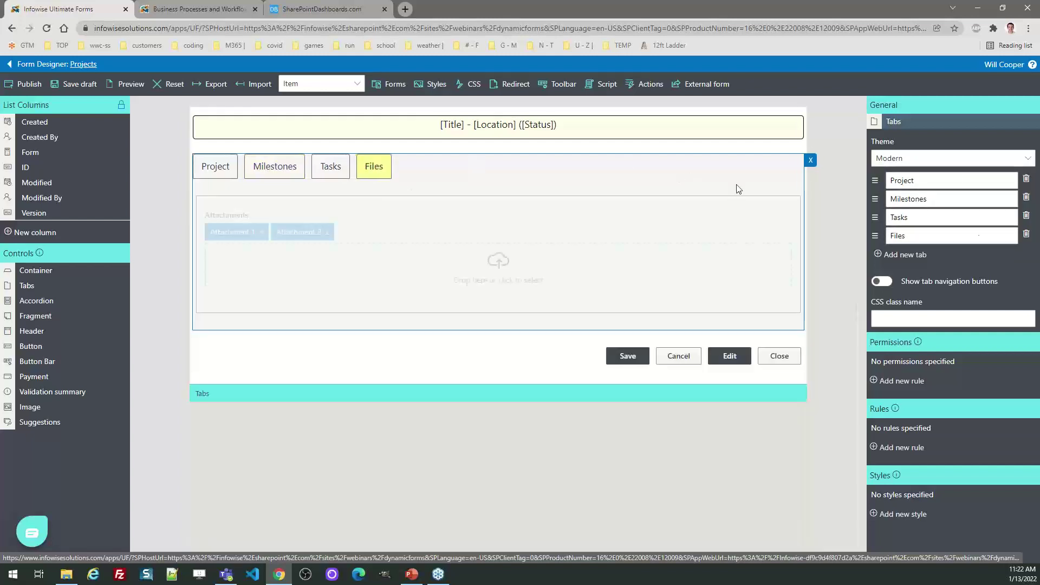
left_click(925, 243)
key("BackSpace")
key("BackSpace")
key("BackSpace")
key("BackSpace")
key("BackSpace")
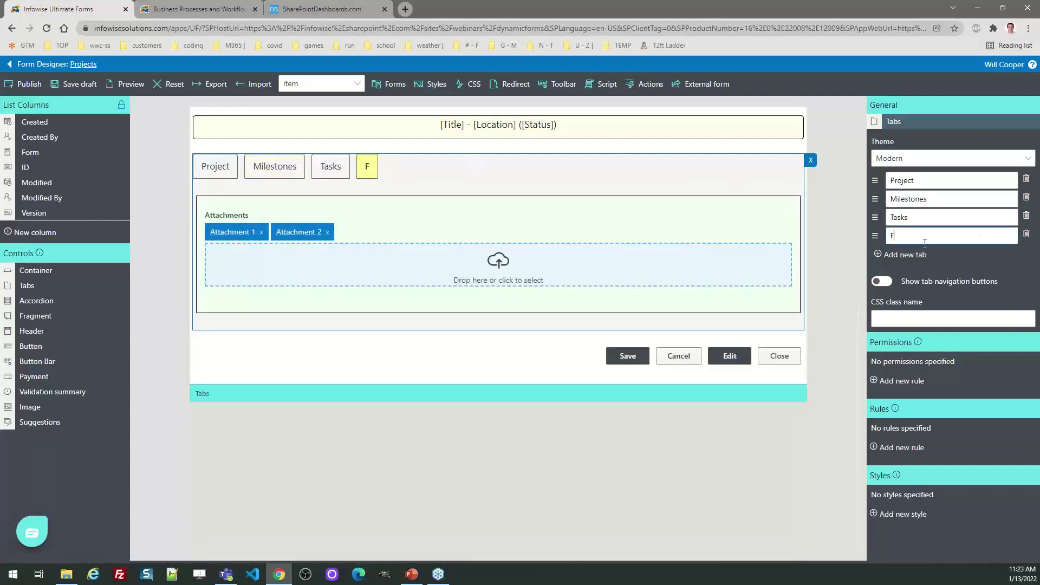
type("Uploads")
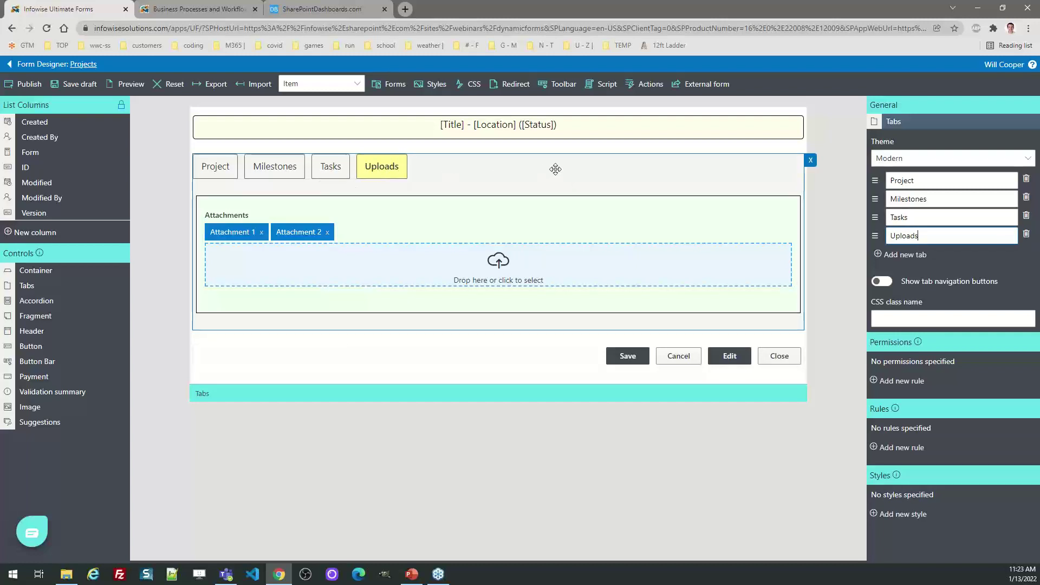
left_click(235, 166)
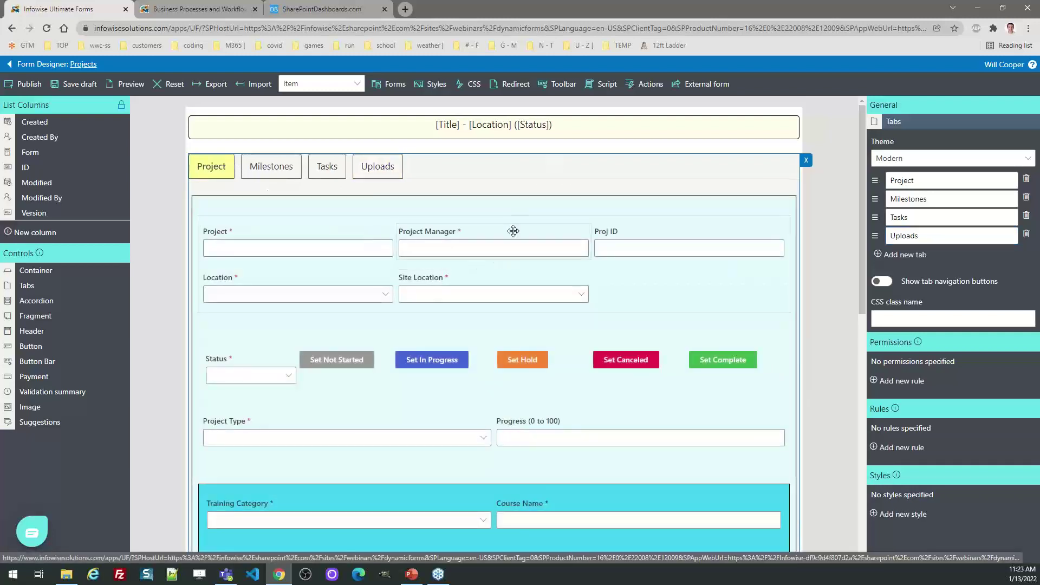
Give the Project tab's main container a Style 1 with a pale yellow-green background.
left_click(519, 196)
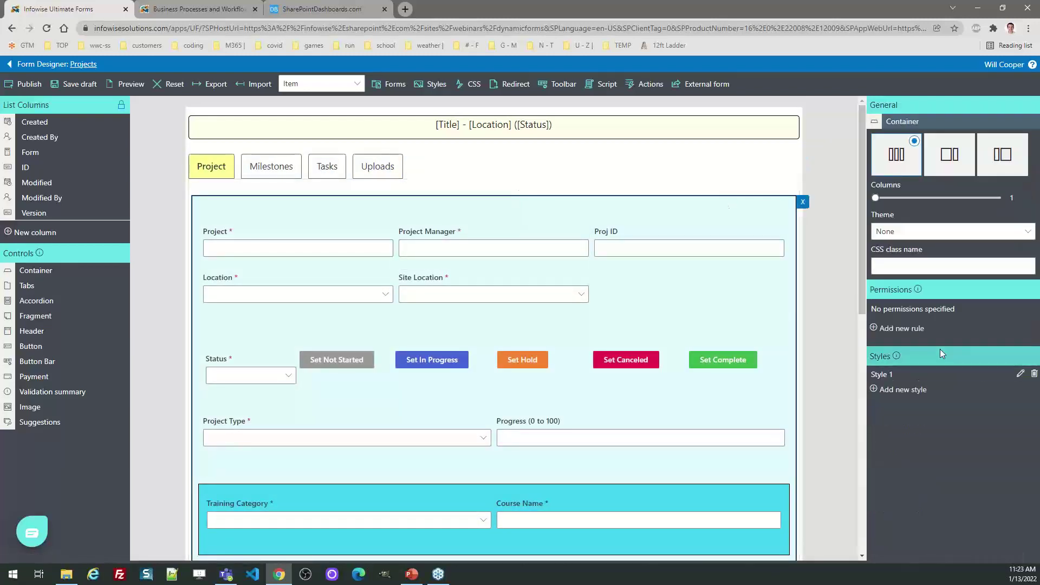
left_click(1019, 376)
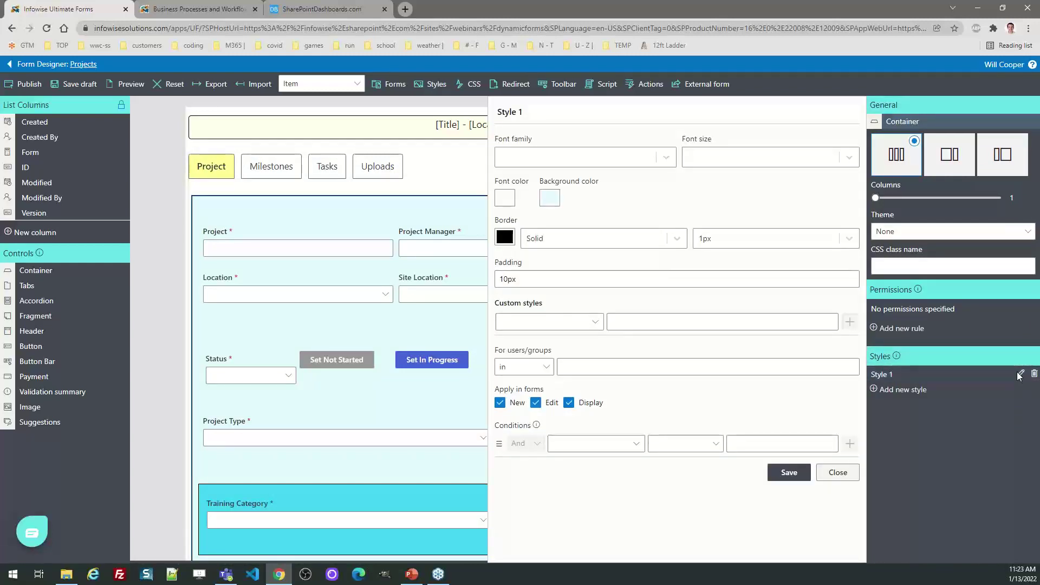
left_click(550, 198)
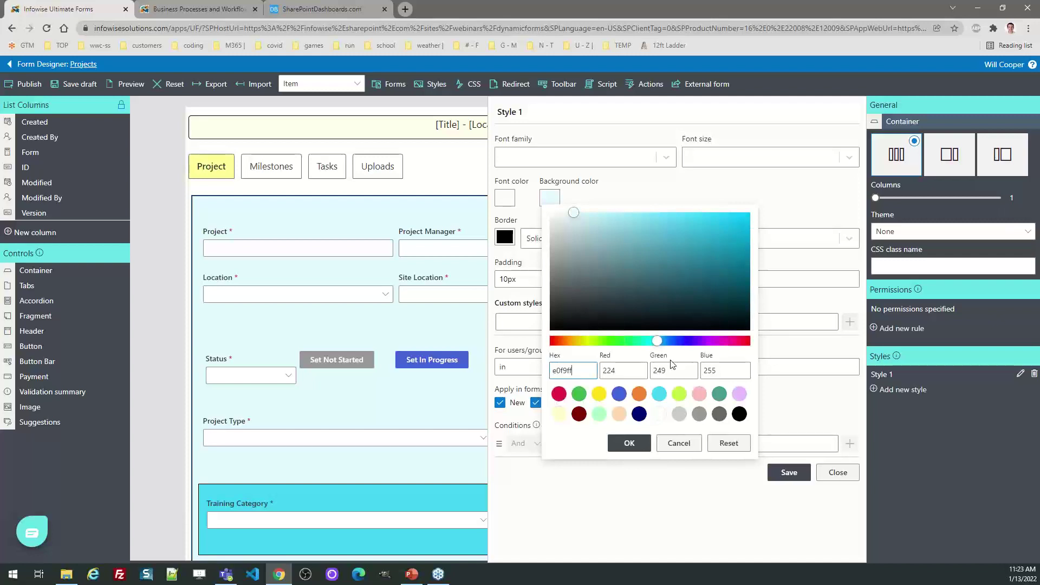
left_click(679, 394)
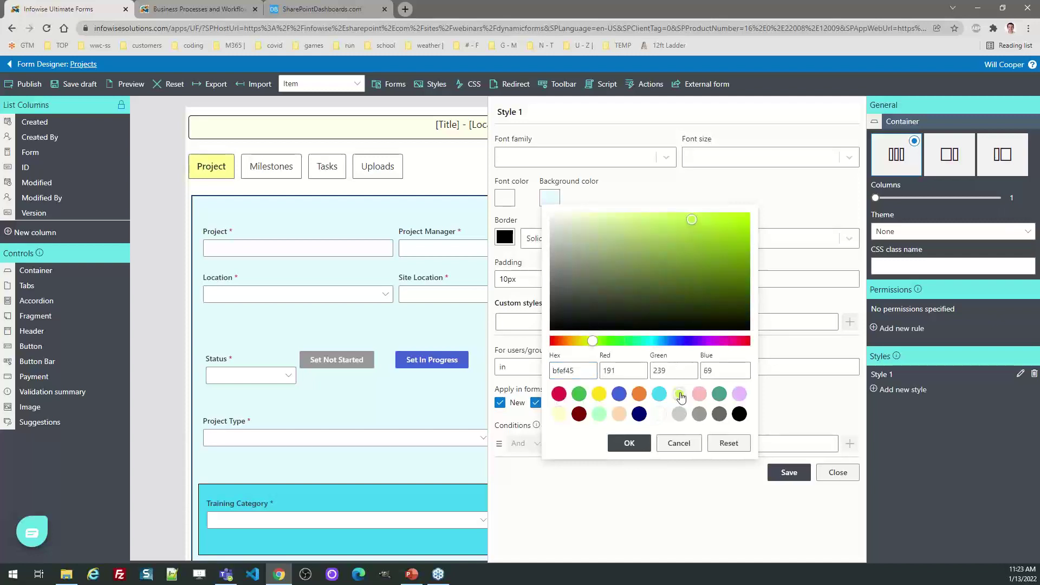
mouse_move(694, 217)
left_mouse_down()
mouse_move(683, 234)
mouse_move(577, 222)
mouse_move(603, 214)
mouse_move(568, 210)
left_mouse_up()
left_click(629, 444)
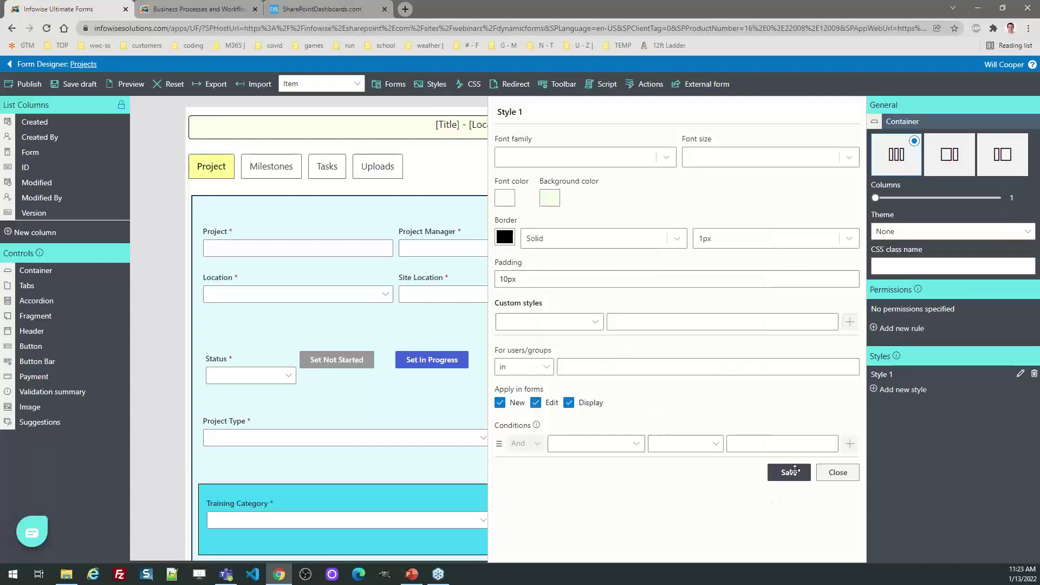
left_click(789, 472)
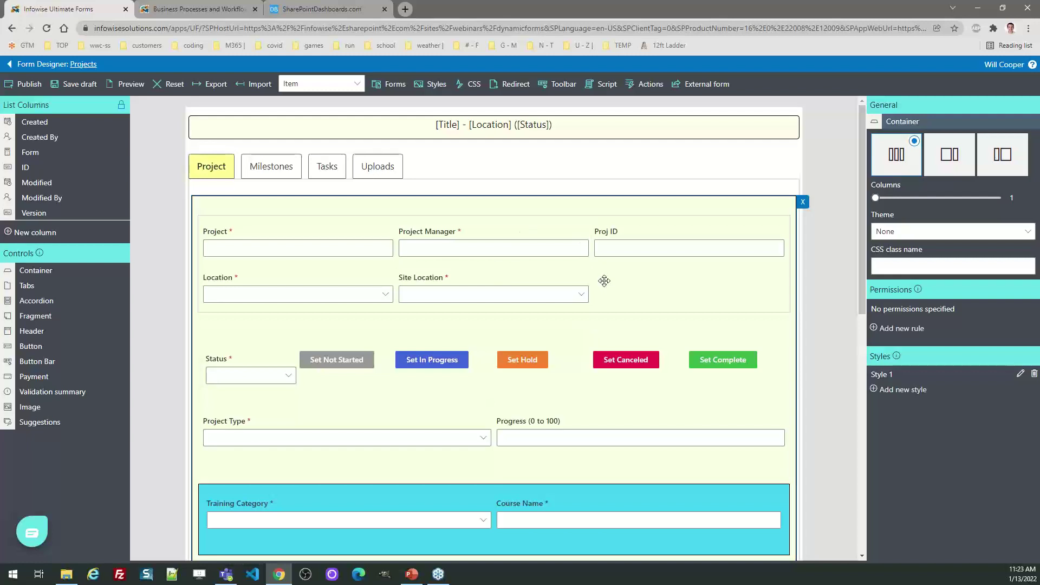
Set the Project and Location fields container to 3 columns.
left_click(660, 287)
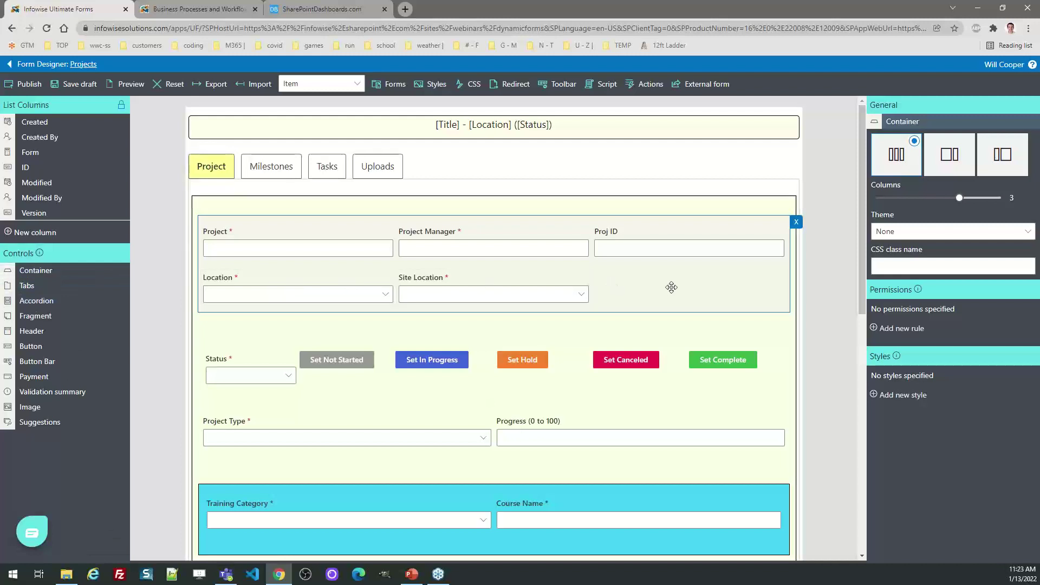
left_click_drag(960, 197, 872, 200)
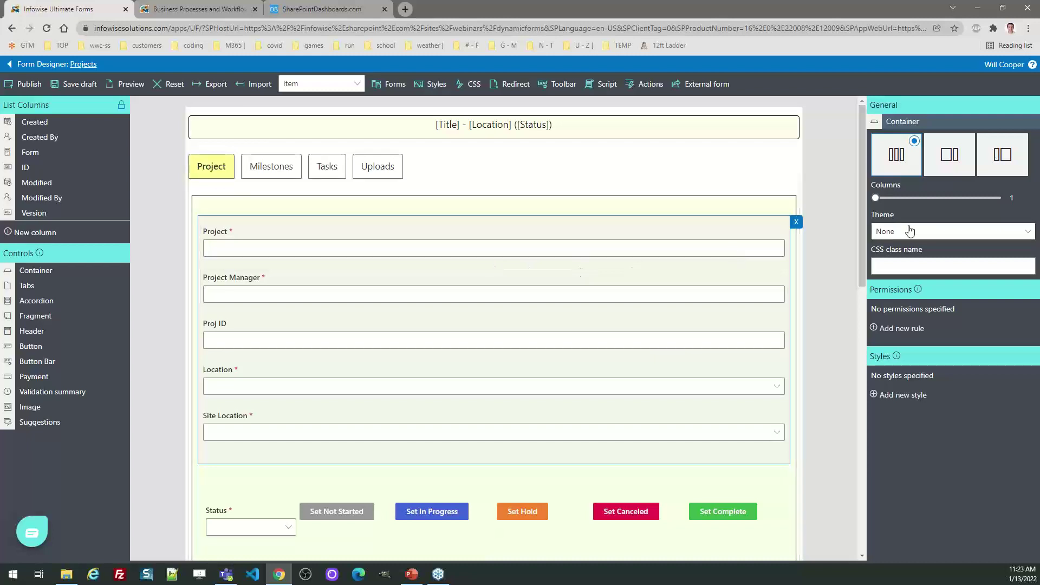
left_click_drag(875, 199, 949, 204)
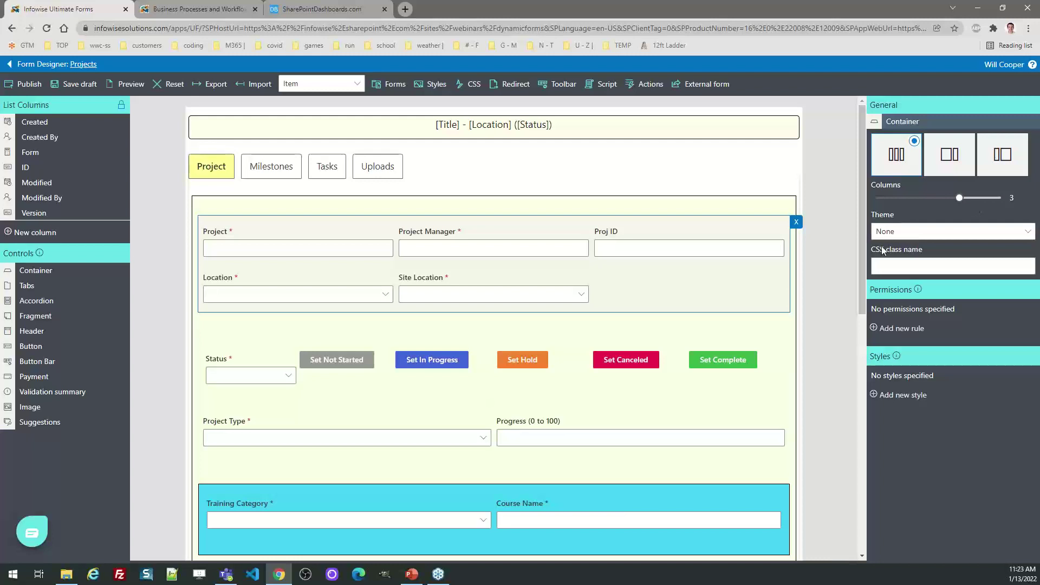
Review the Status field's Read permission rule, then inspect the Set Not Started button's properties.
scroll(864, 227, "down", 1)
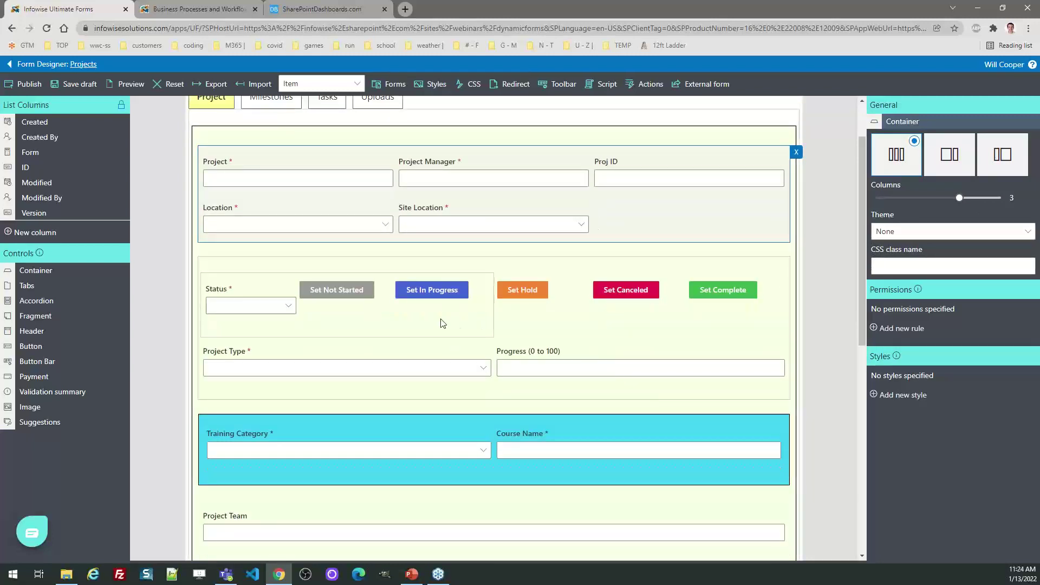
left_click(263, 292)
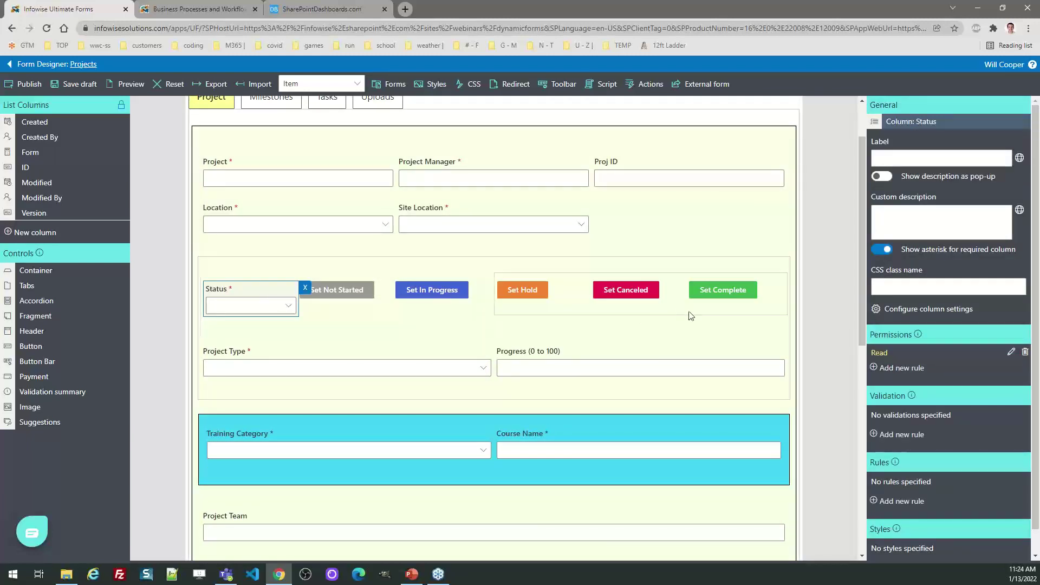
left_click(1011, 352)
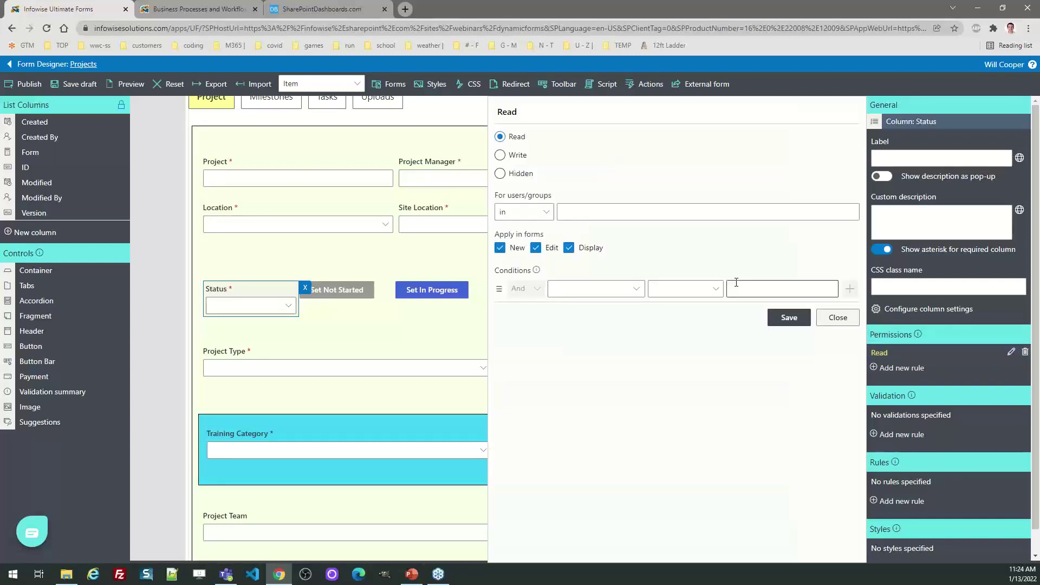
left_click(544, 109)
left_click(838, 317)
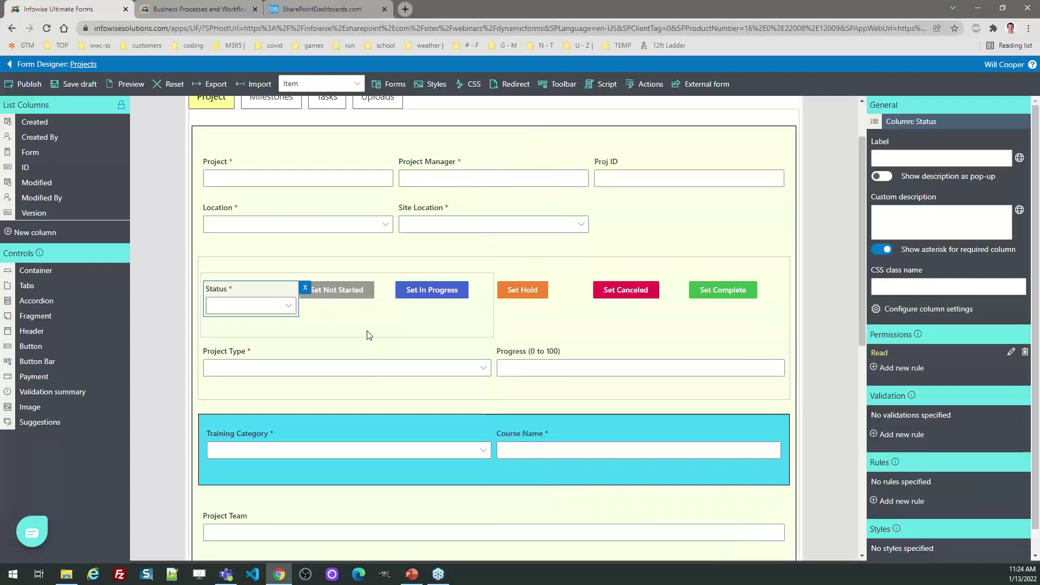
left_click(359, 291)
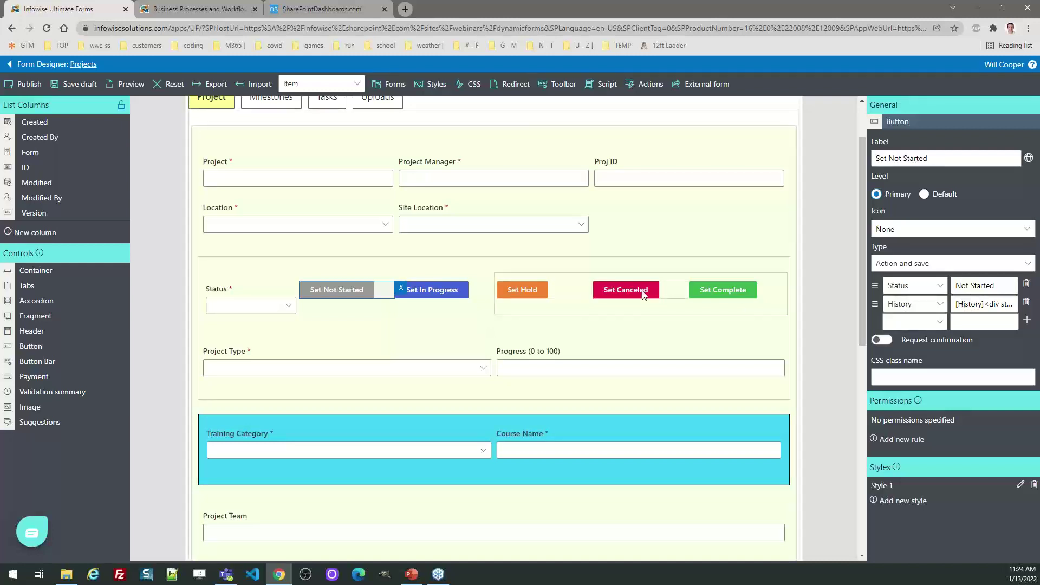
Inspect the button's full History value expression.
left_click(976, 304)
key("ctrl+a")
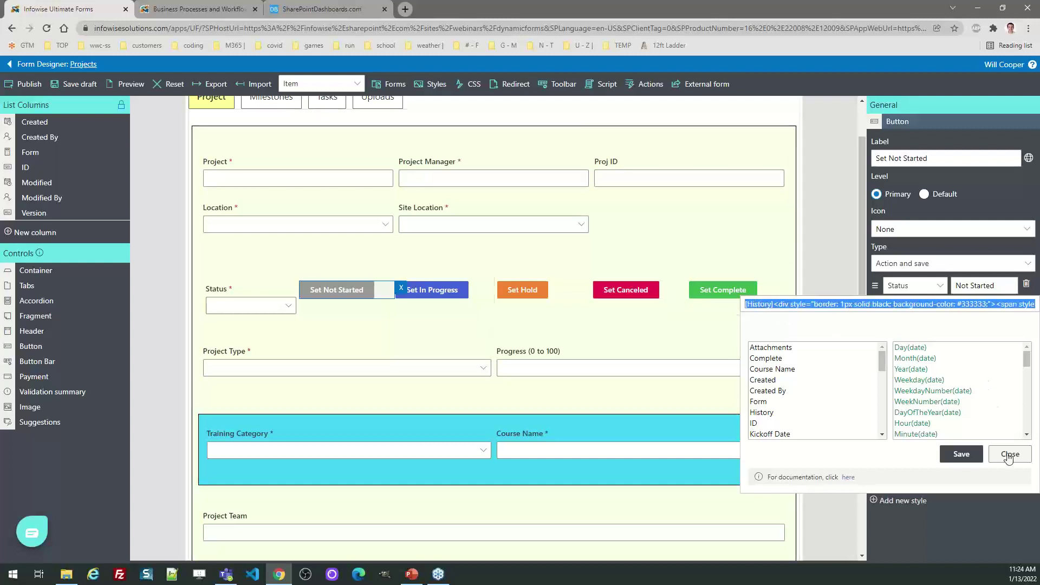
left_click(1008, 454)
mouse_move(864, 299)
left_mouse_down()
mouse_move(889, 529)
mouse_move(873, 292)
left_mouse_up()
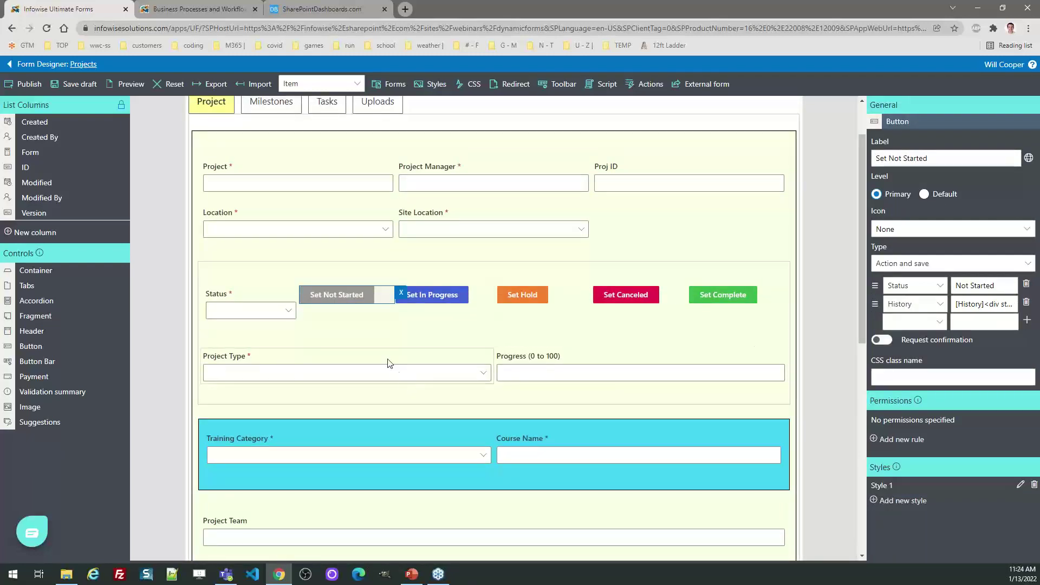
Inspect Project Type and Training Category, then review the container's 'Write if Project Type Training' rule.
left_click(386, 357)
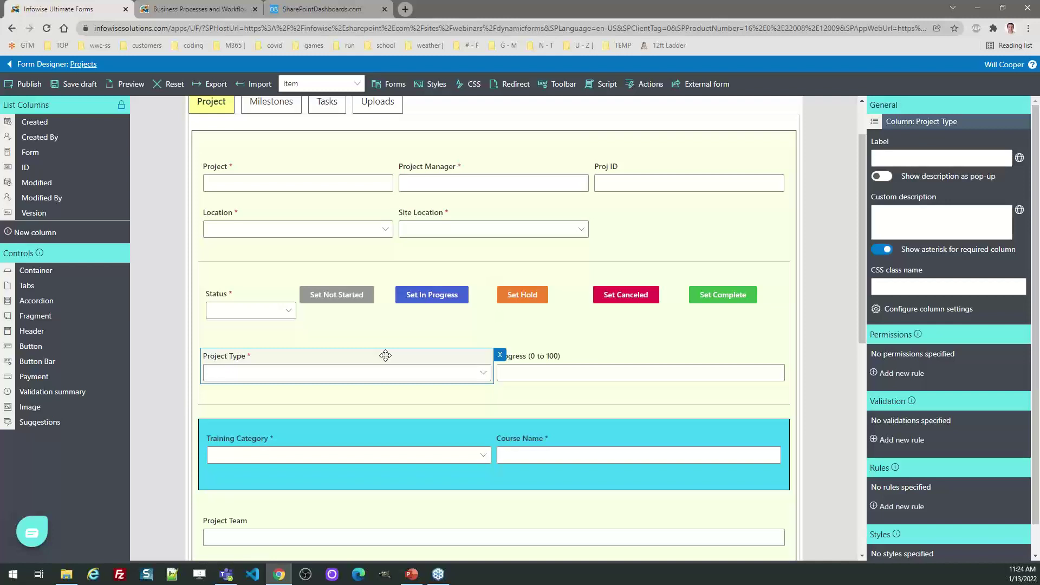
left_click(402, 437)
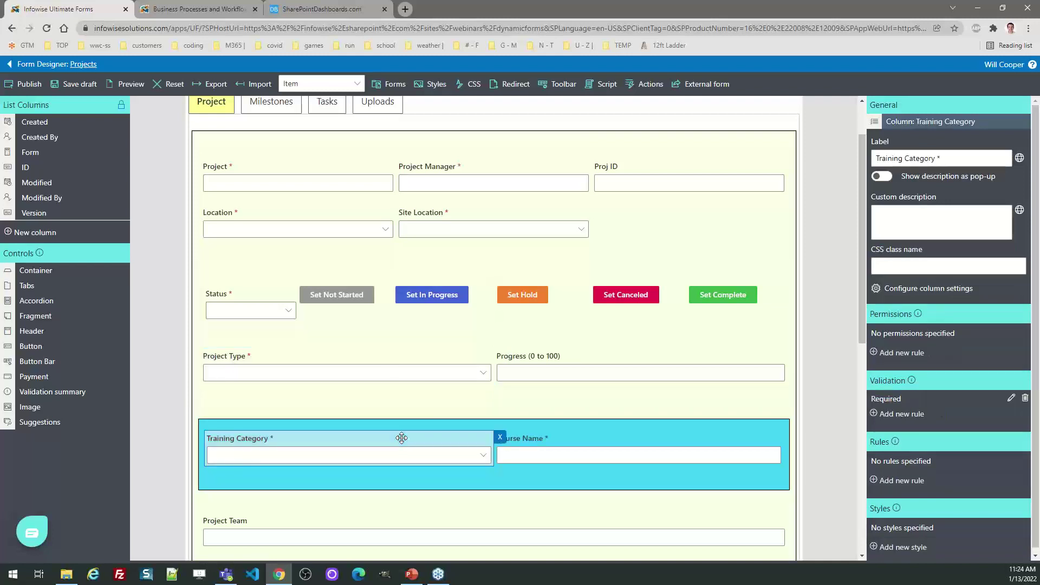
left_click(408, 477)
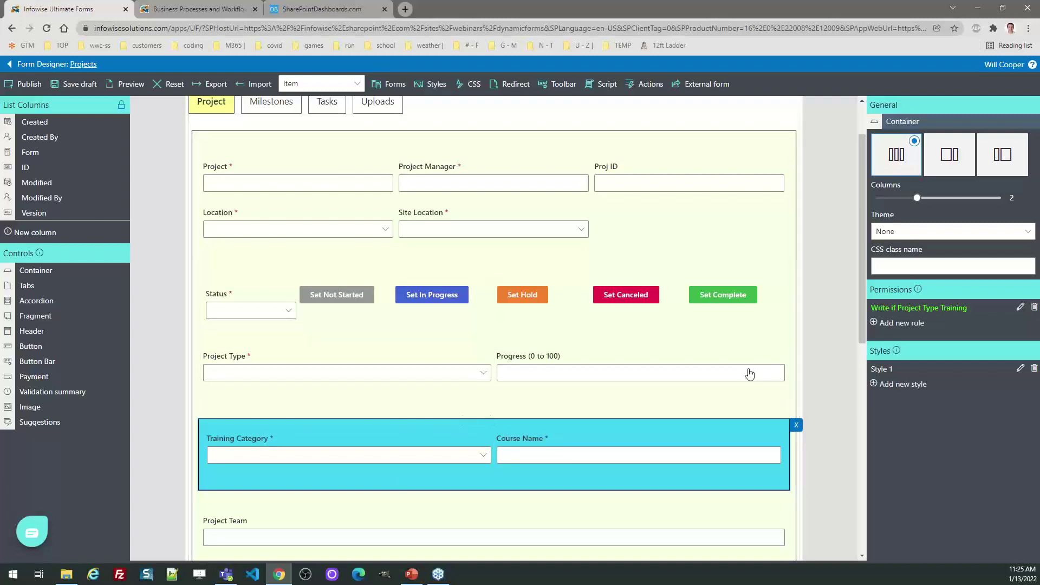
left_click(1020, 308)
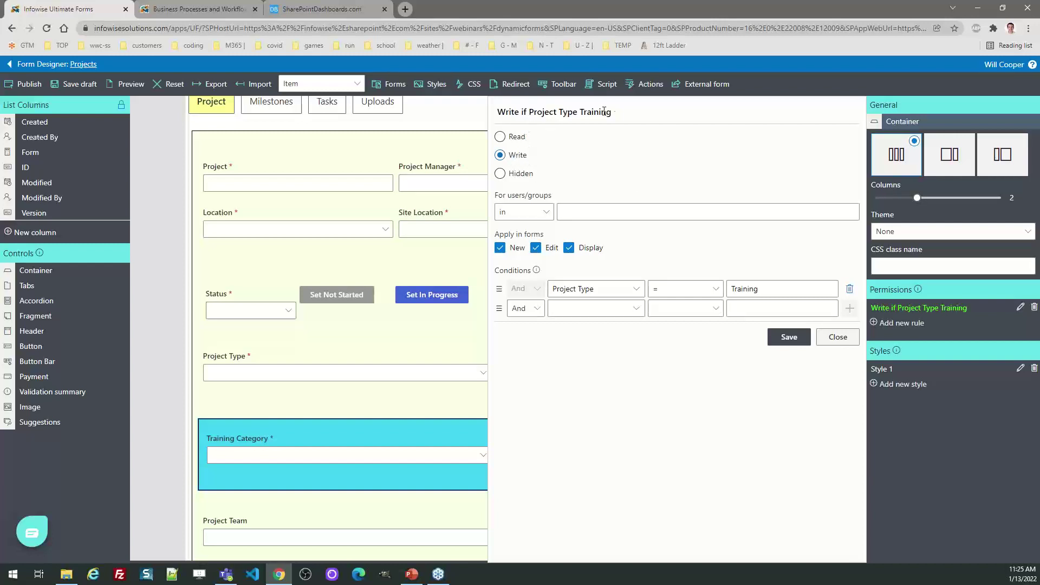
left_click_drag(534, 271, 496, 276)
left_click(835, 337)
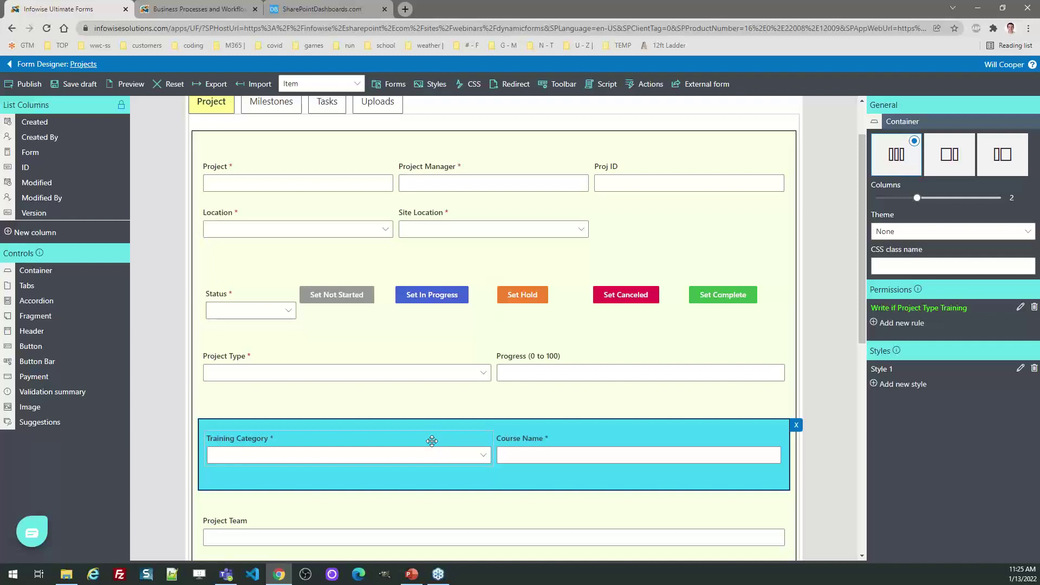
left_click(432, 441)
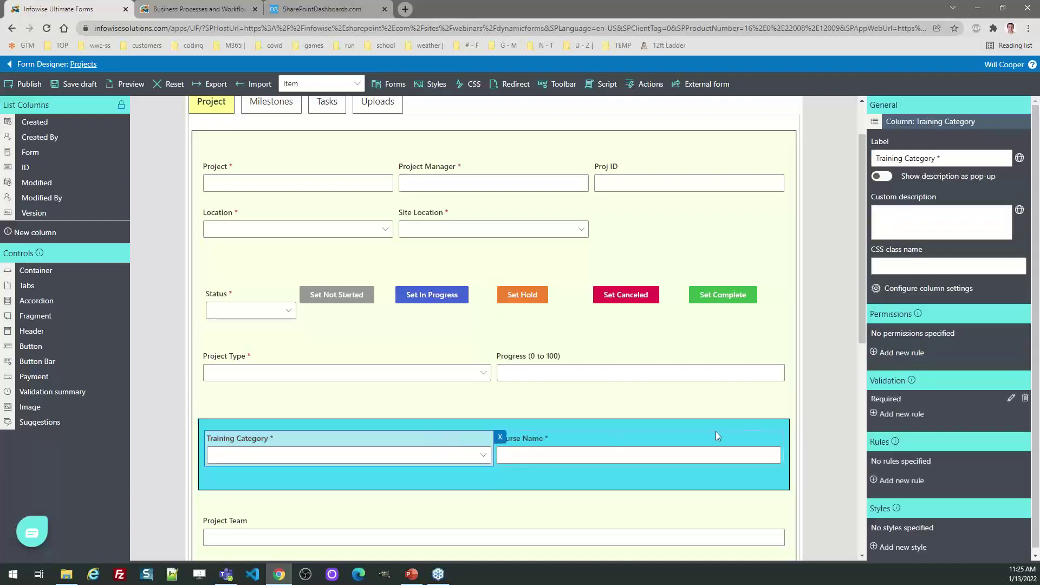
Change Training Category's Required error message to 'You need to fill this in if this is training!'.
left_click(1011, 399)
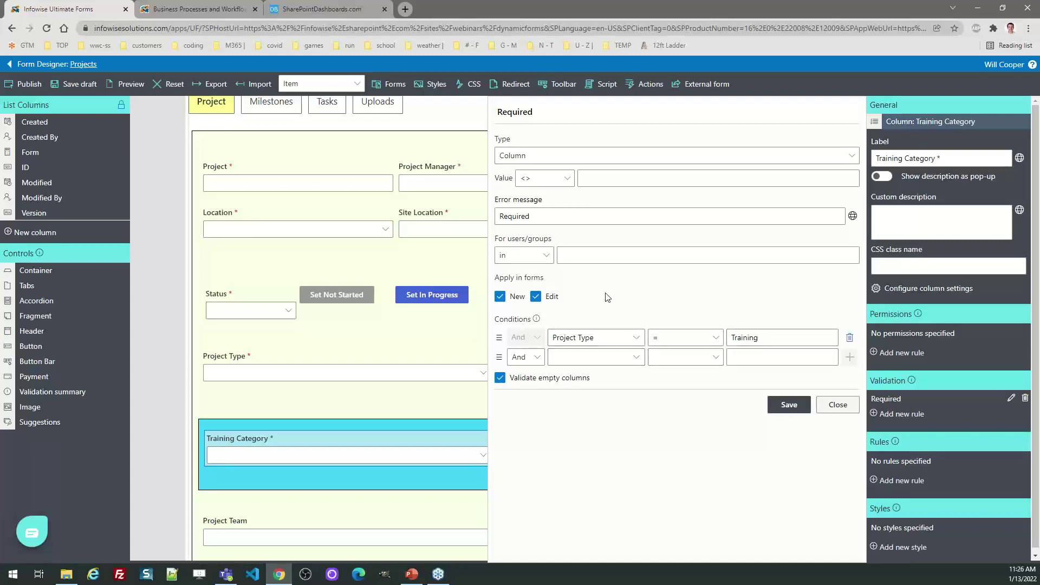
left_click(559, 219)
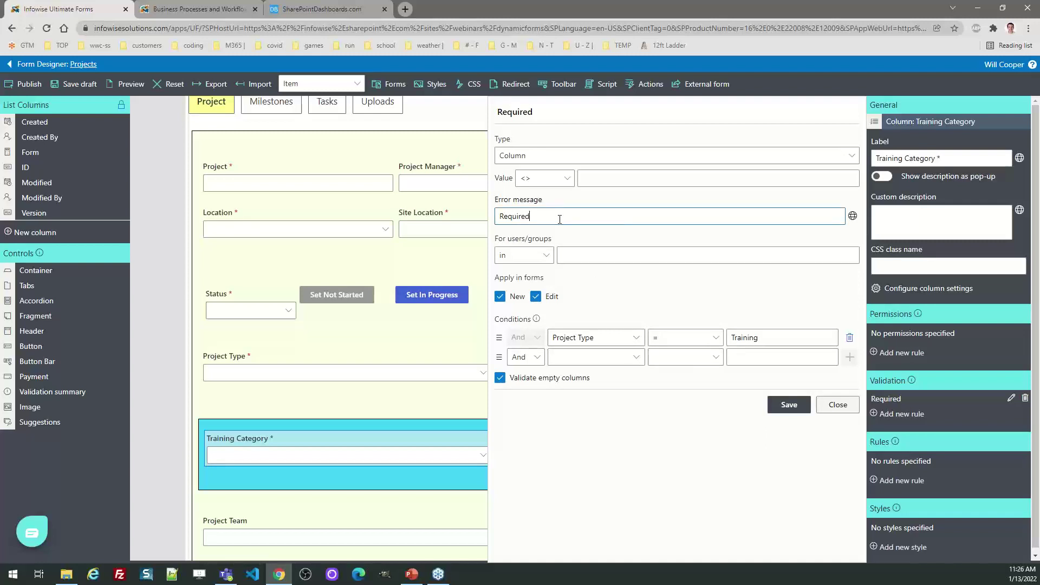
left_click_drag(552, 218, 467, 223)
type("YOu nee")
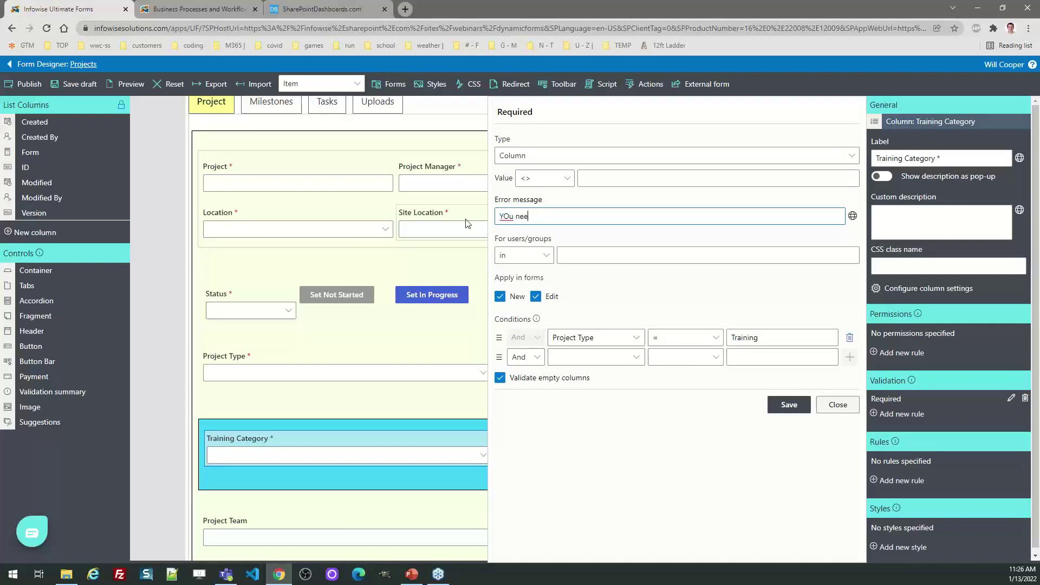
key("BackSpace")
key("BackSpace")
type("ou ned")
type("d to fill this in if this is training!")
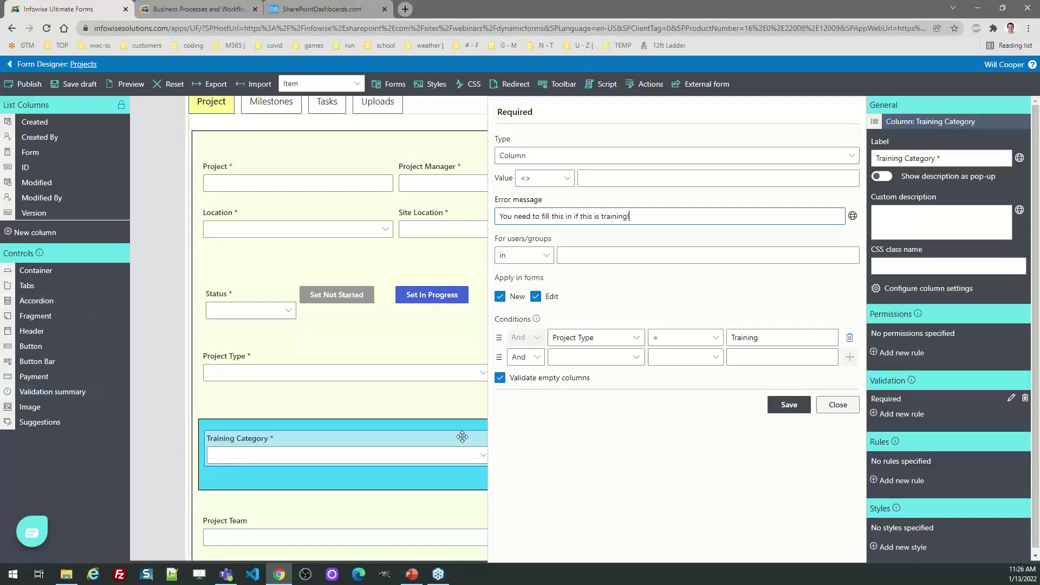
left_click(838, 406)
left_click(623, 434)
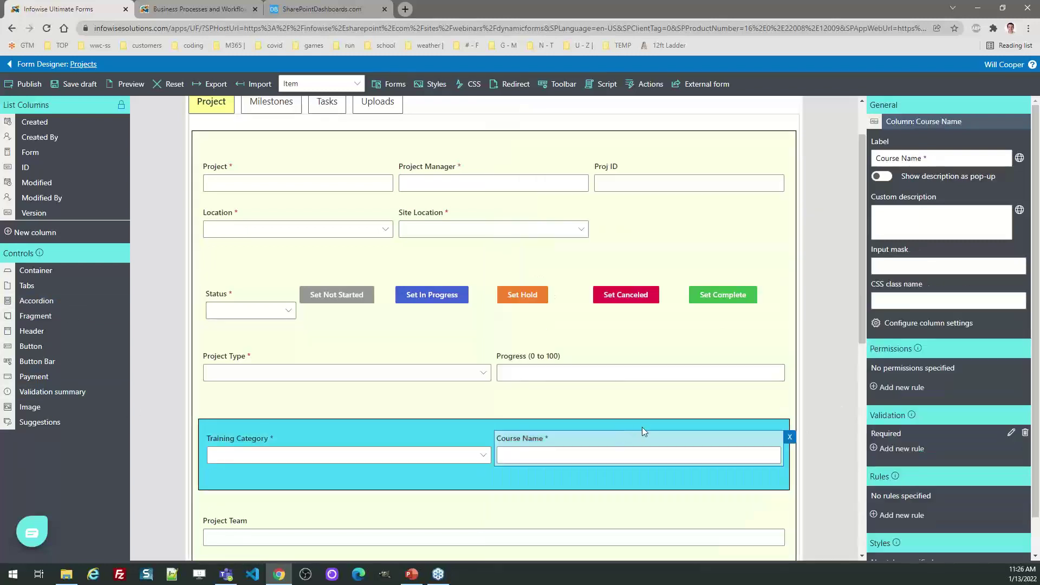
Review the History field's Read permission rule, then show the Milestones tab.
left_click_drag(860, 315, 870, 498)
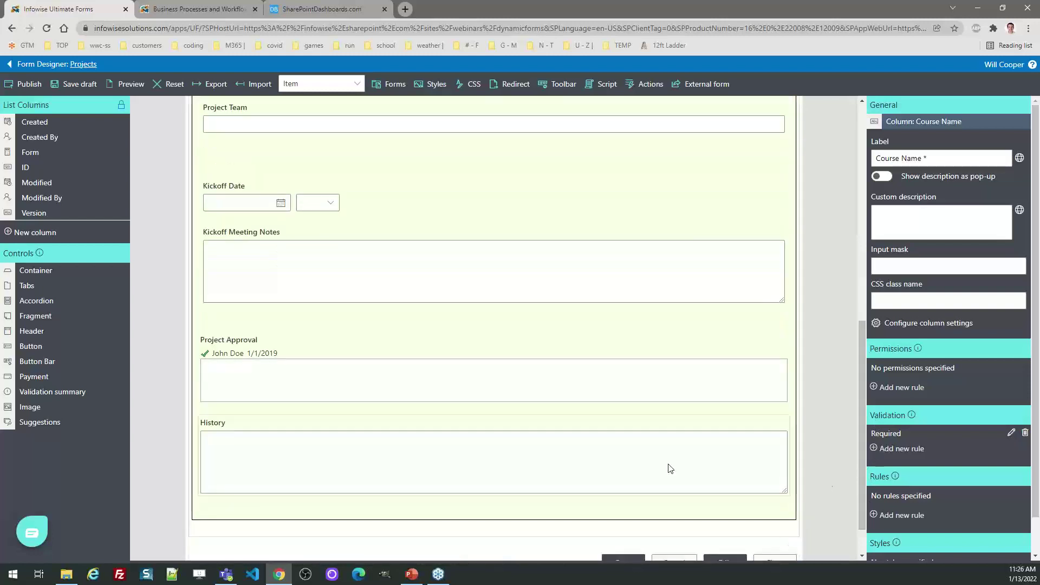
left_click(630, 451)
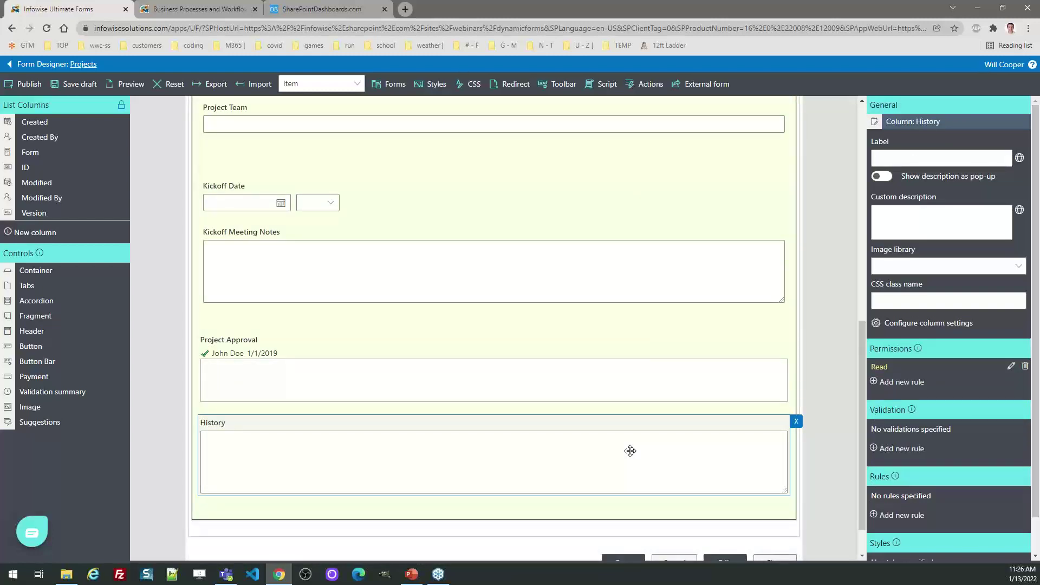
left_click(1011, 367)
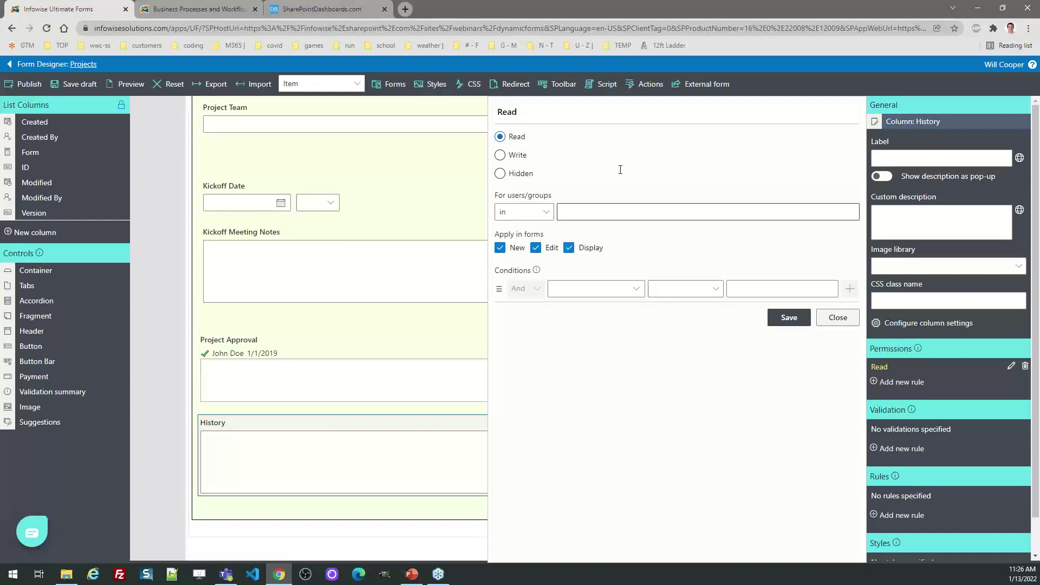
left_click(837, 317)
scroll(863, 388, "up", 9)
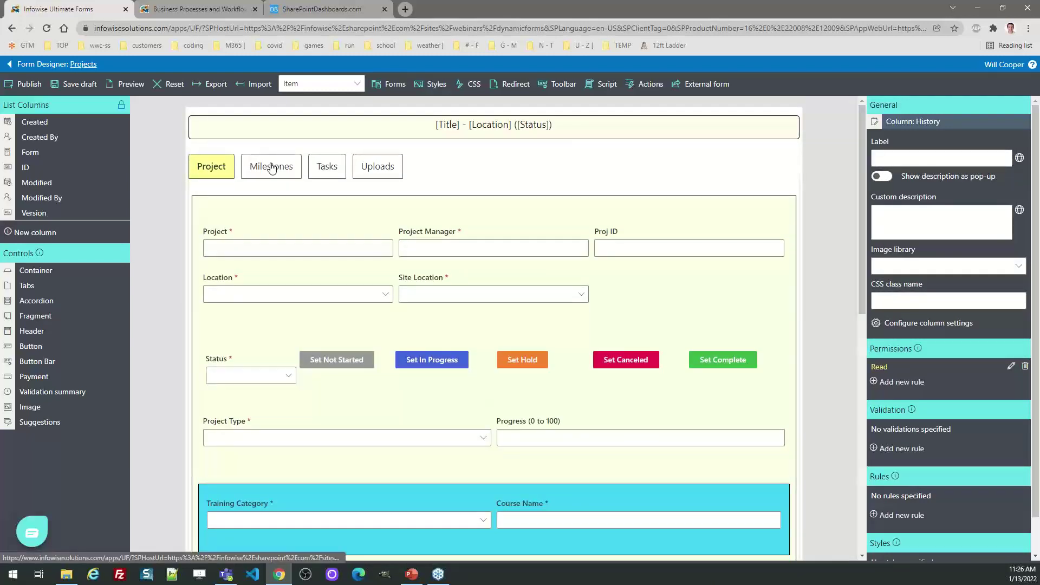
left_click(273, 166)
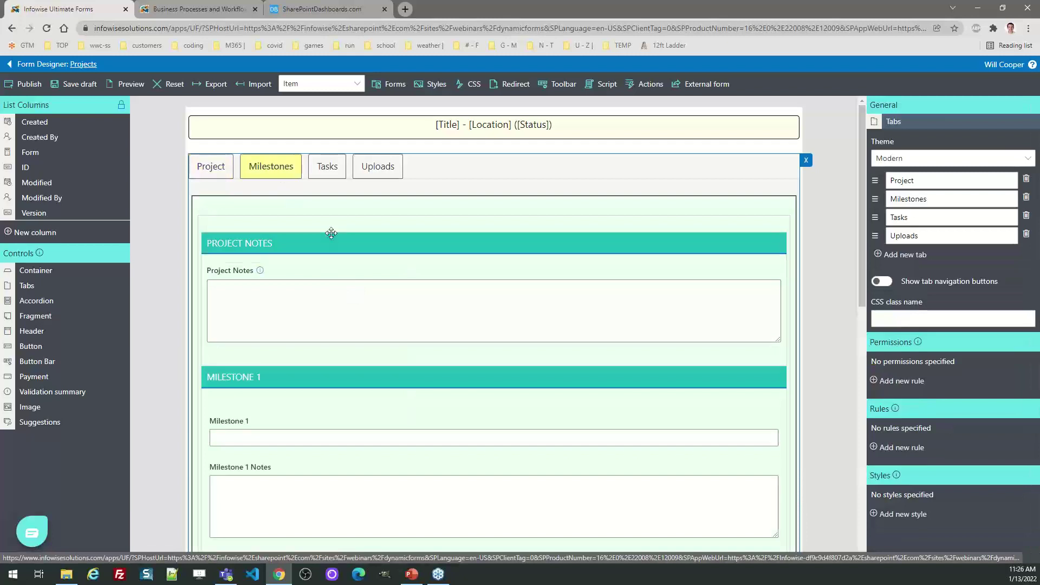
Add an accordion above the Milestones container, trying the Impact theme before reverting to Default.
left_click(330, 231)
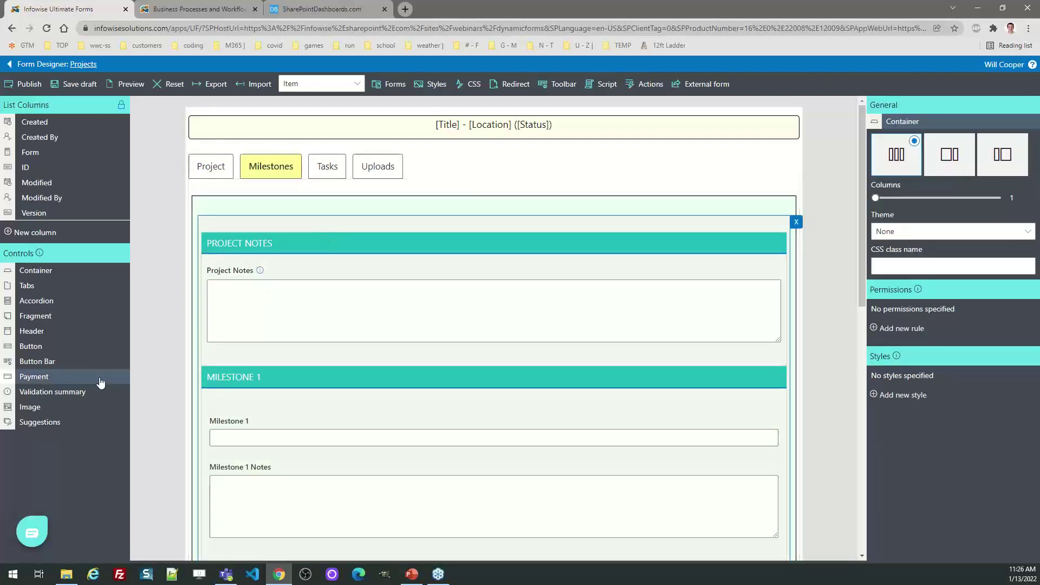
left_click_drag(37, 306, 312, 235)
left_click(299, 240)
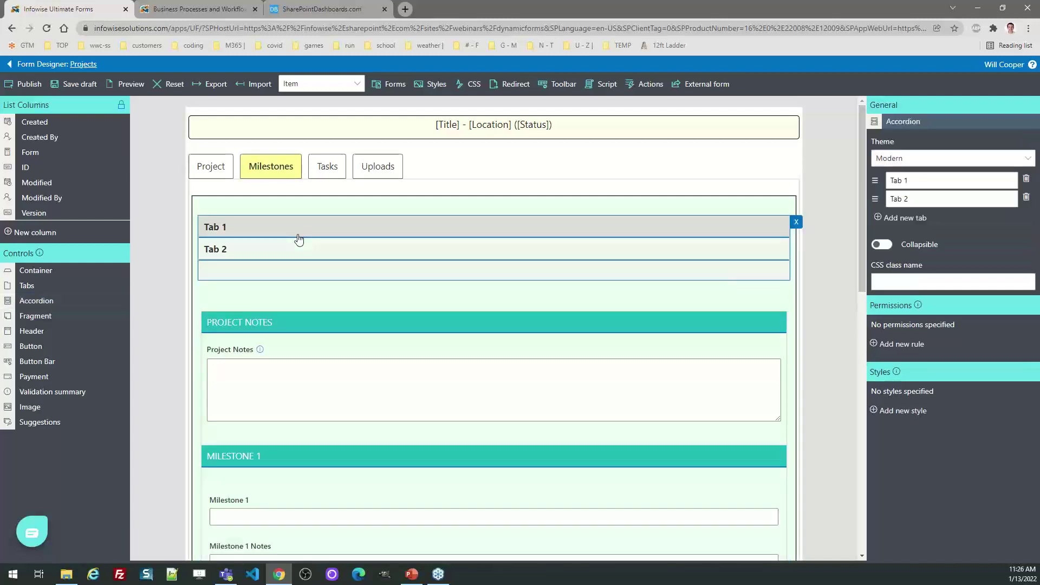
left_click(917, 160)
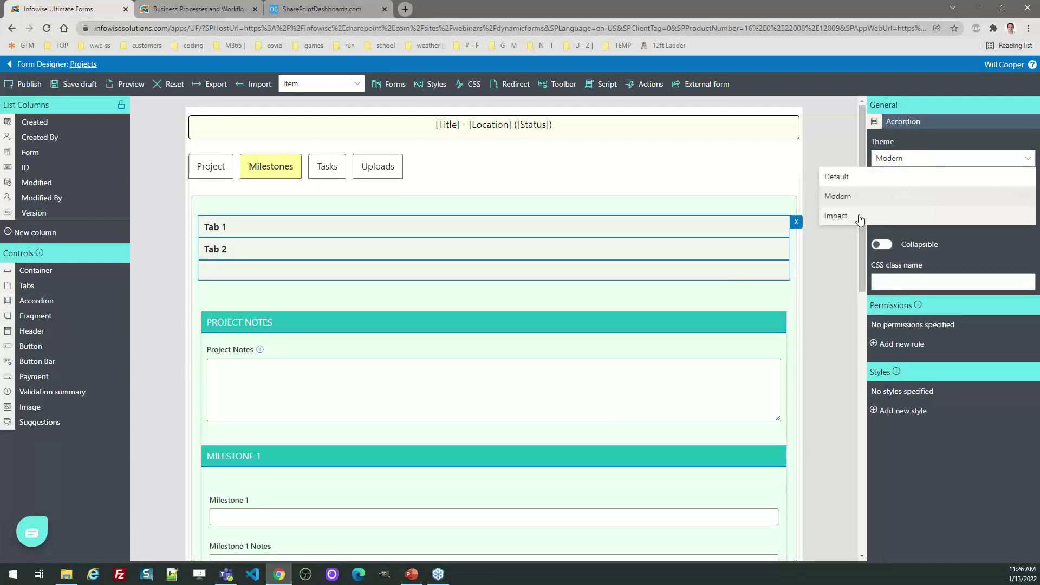
left_click(861, 216)
left_click(921, 159)
left_click(837, 177)
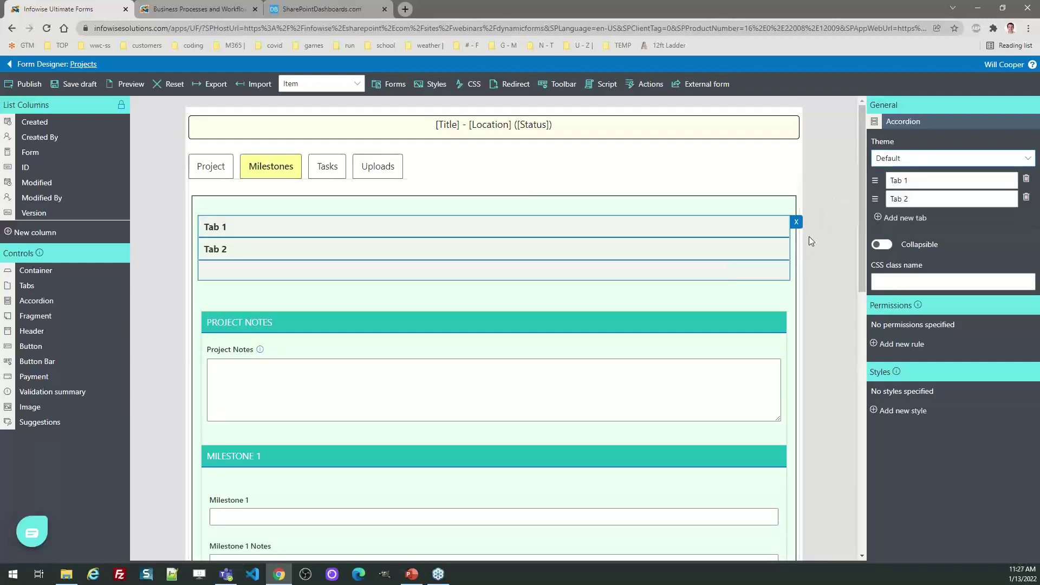
Leave Collapsible off, delete the Tab 1/Tab 2 accordion, and return to the Project tab.
left_click(879, 247)
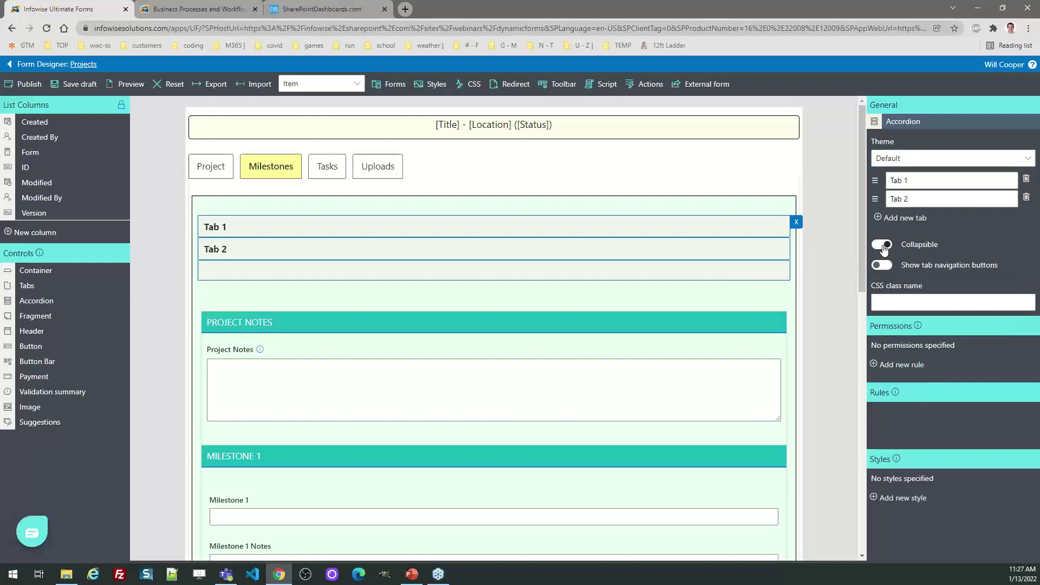
left_click(877, 246)
left_click(879, 246)
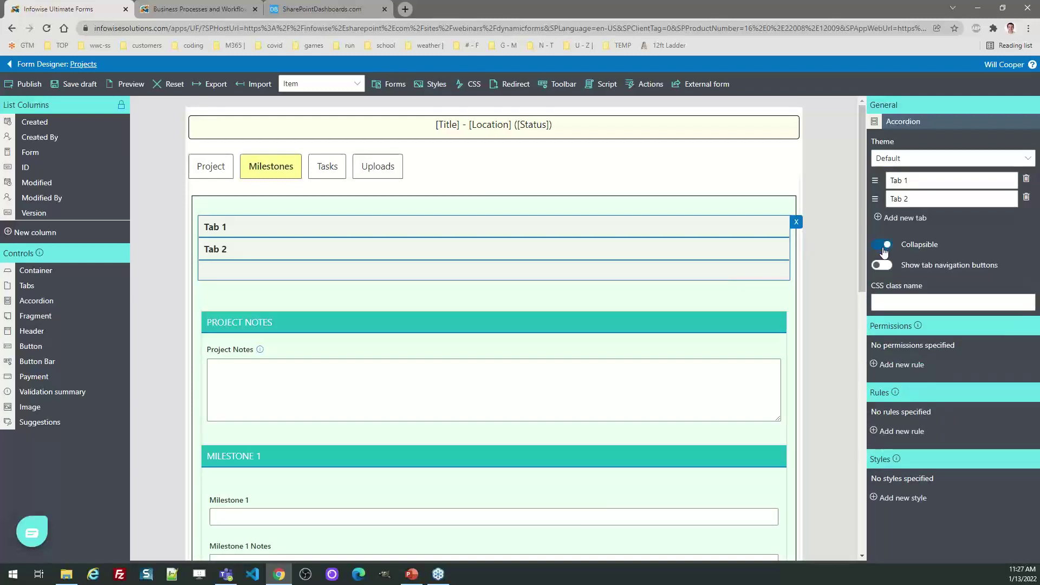
left_click(883, 247)
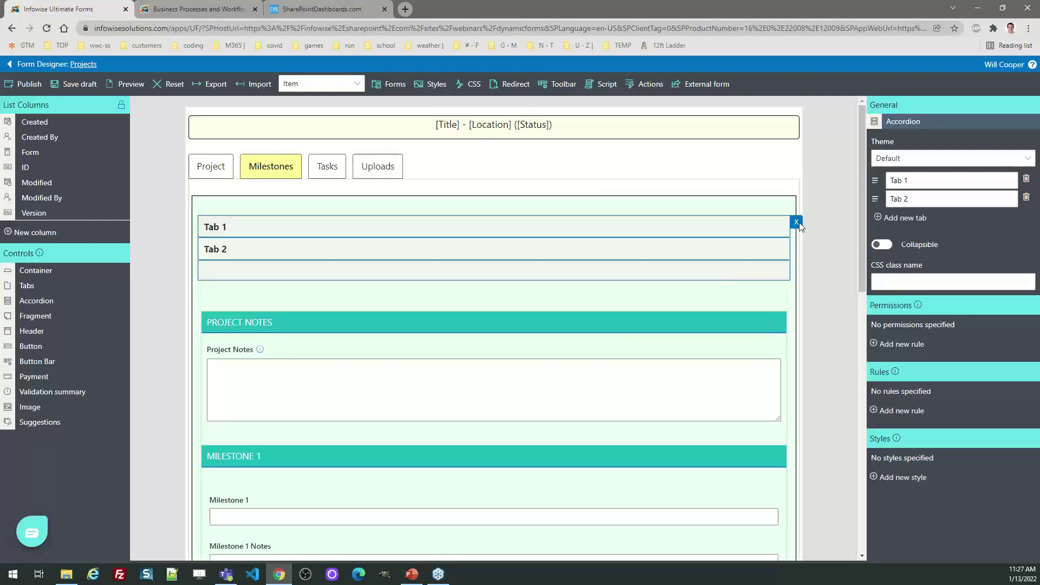
left_click(796, 222)
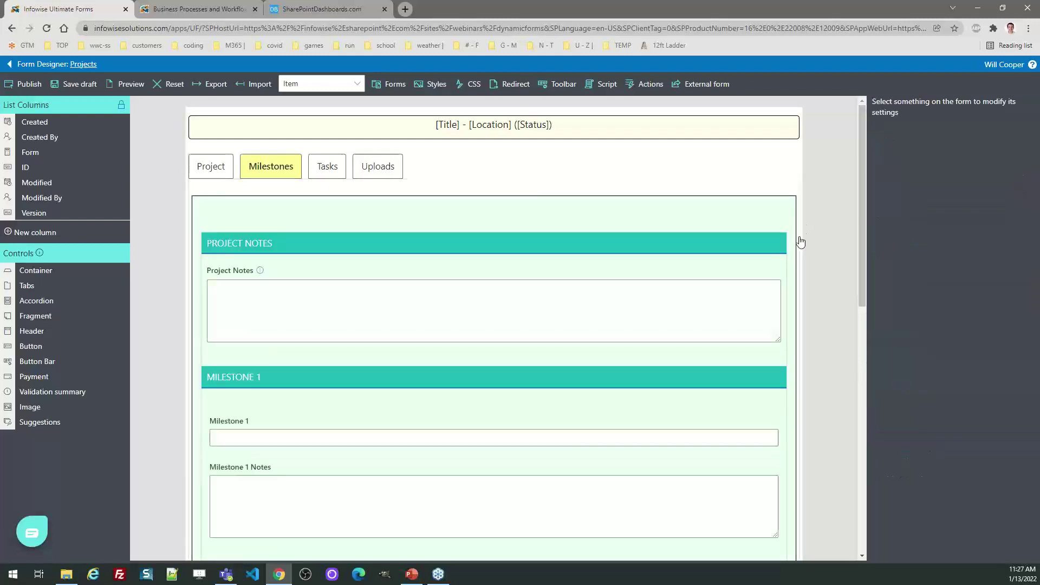
left_click(209, 163)
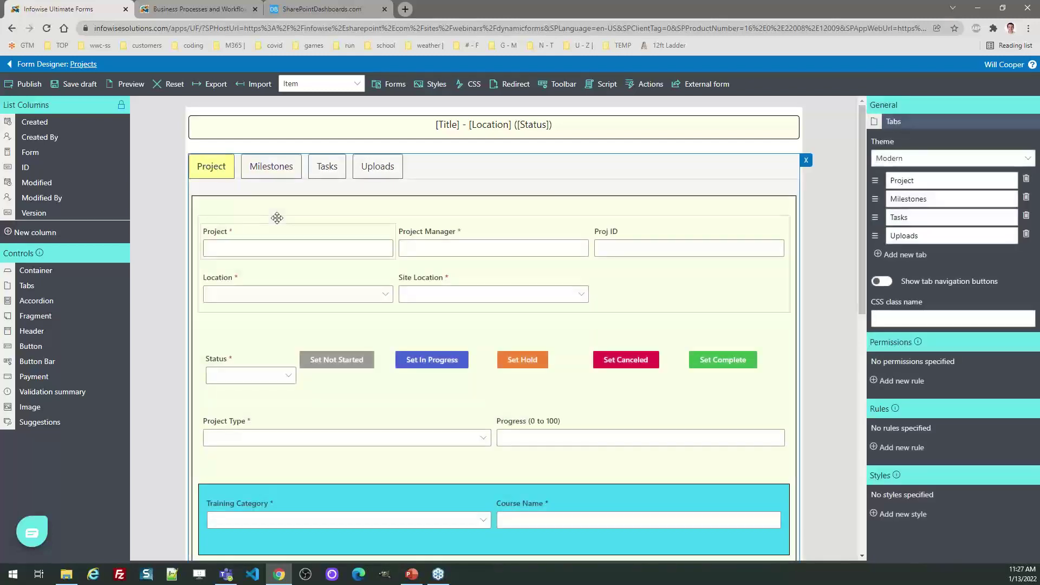
Add and remove the Form column on the Project tab, then exit the designer discarding changes.
left_click_drag(38, 160, 641, 290)
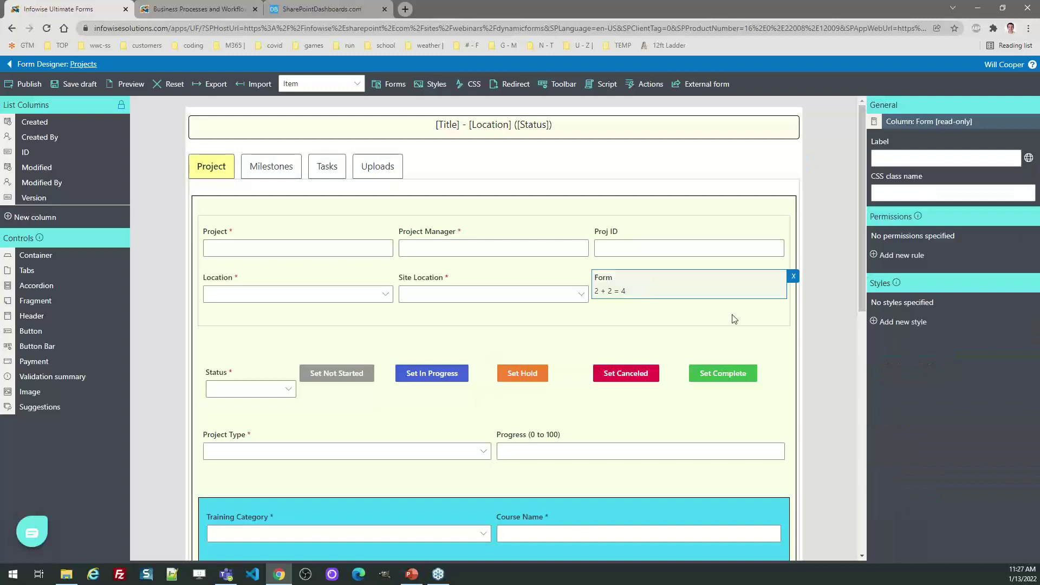
left_click(793, 277)
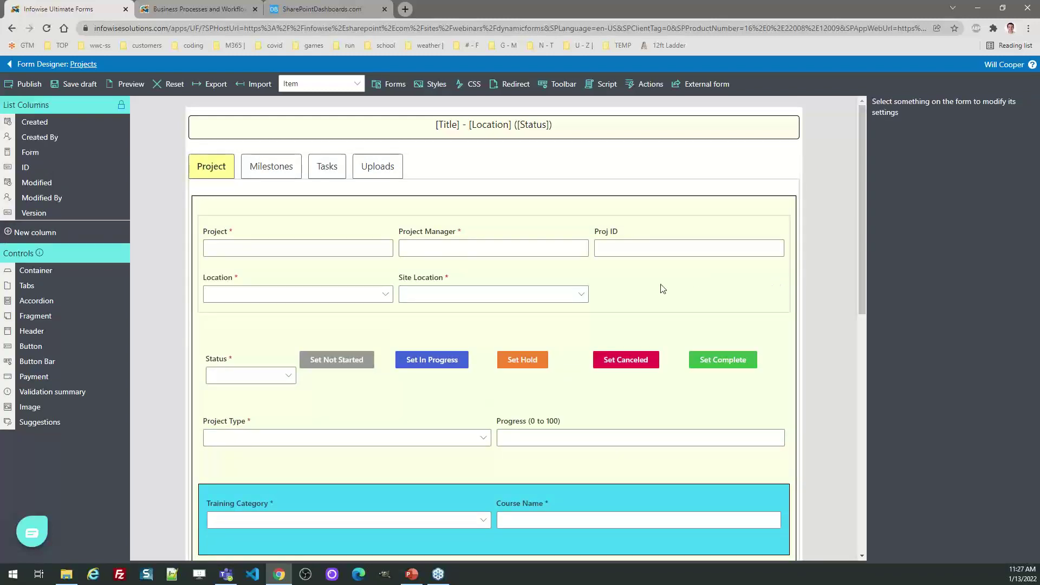
left_click(330, 169)
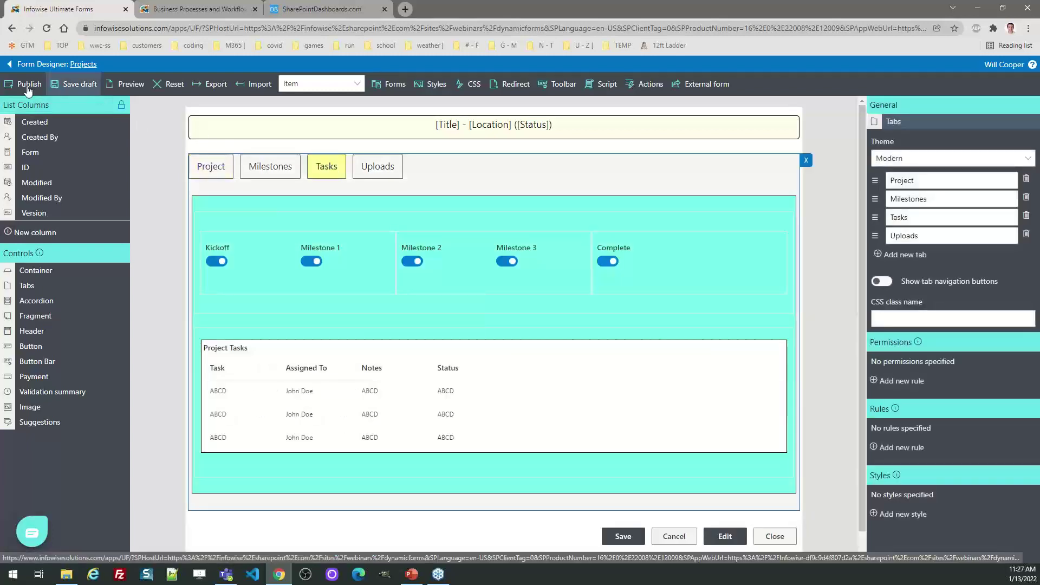
left_click(44, 64)
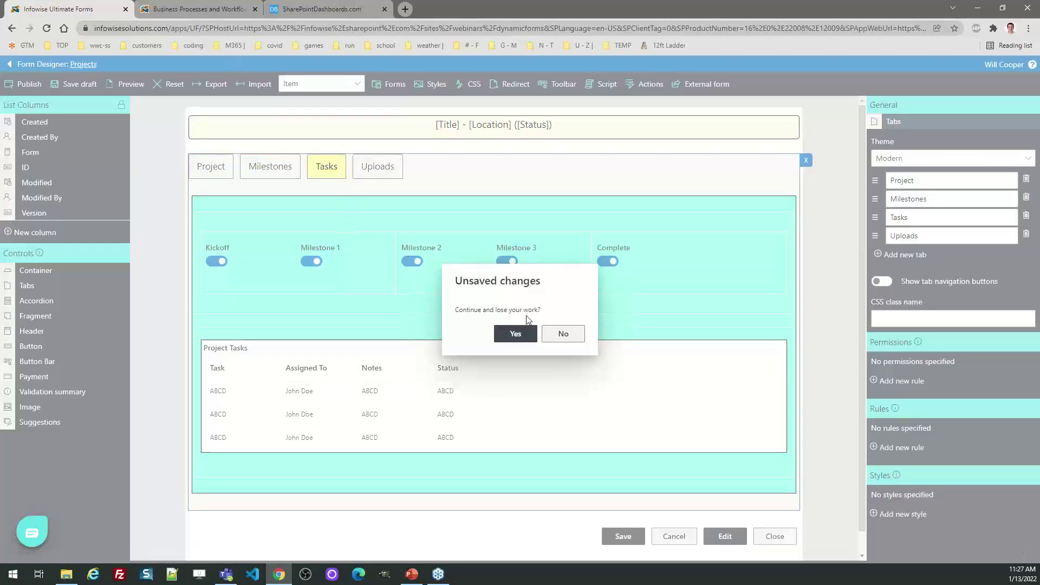
left_click(520, 336)
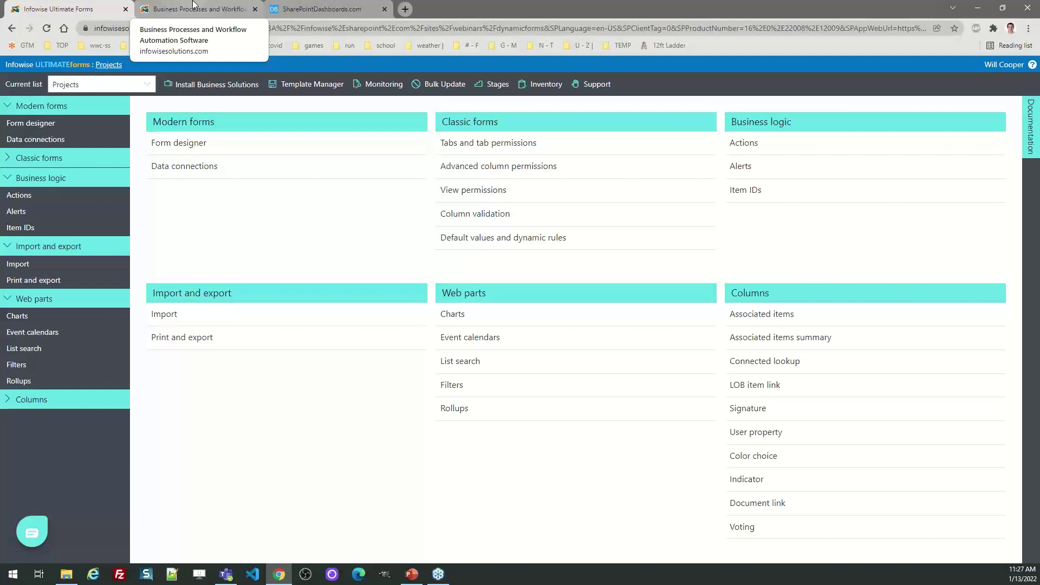
On the Infowise website home page, view the free trial options and then close them.
left_click(193, 7)
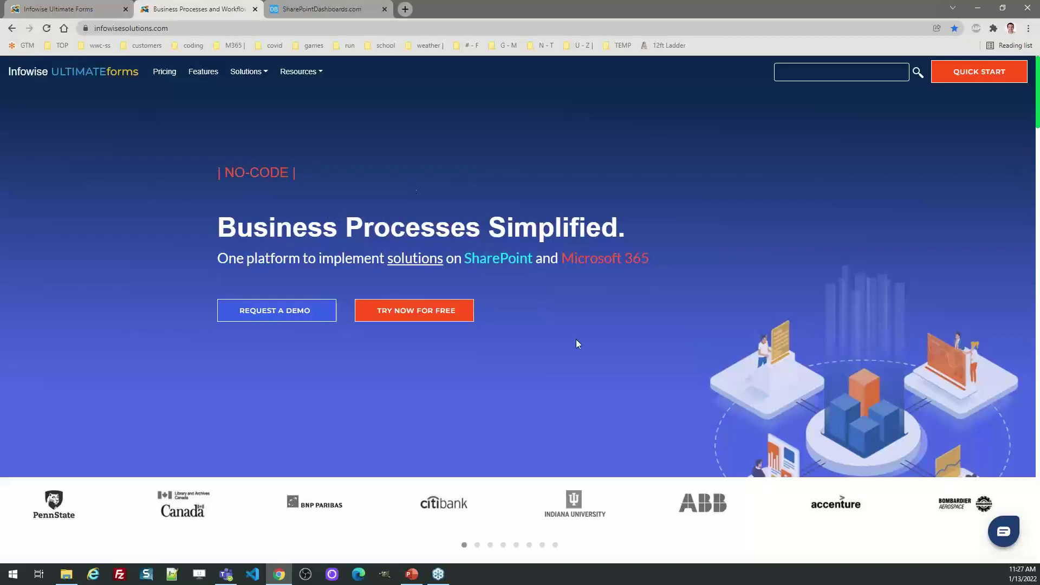
left_click(406, 311)
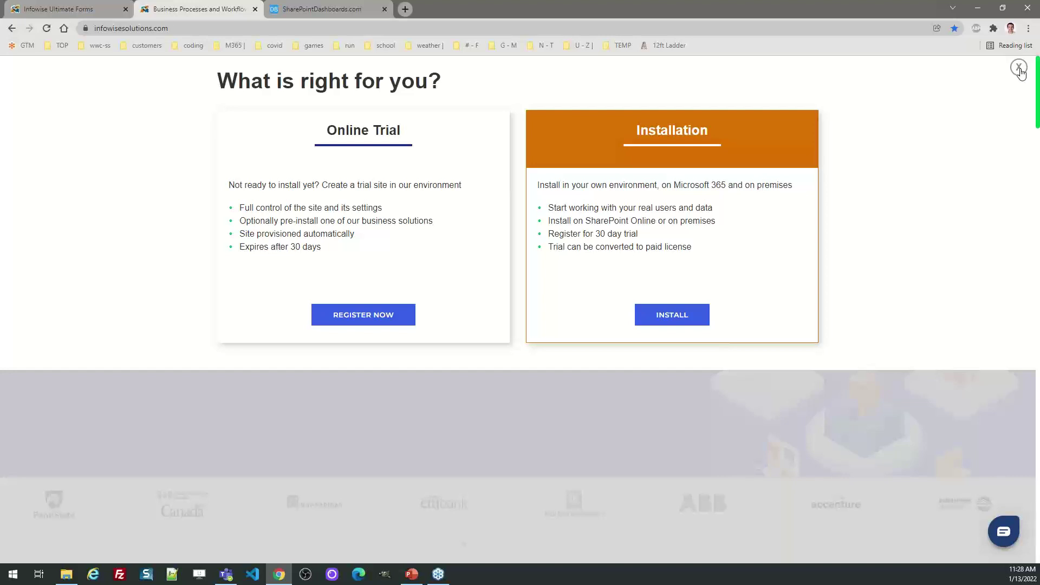
left_click(1019, 68)
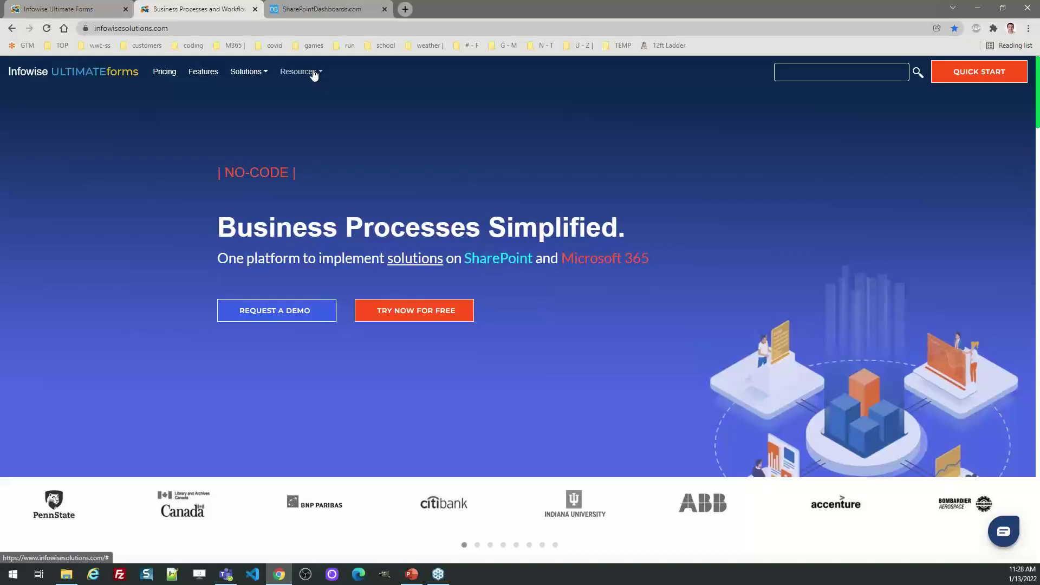
left_click(314, 73)
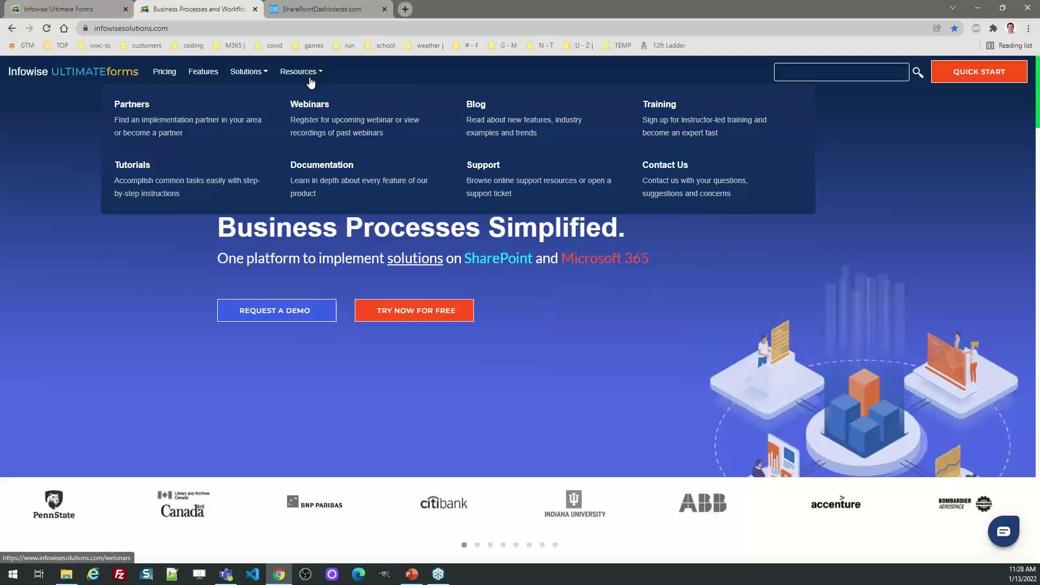
left_click(364, 179)
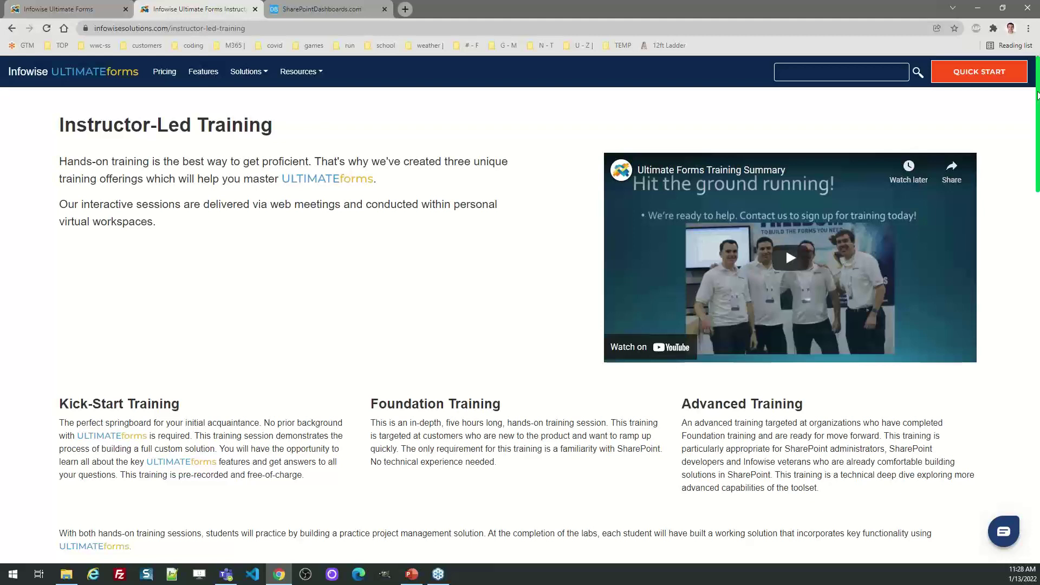
scroll(1037, 95, "down", 5)
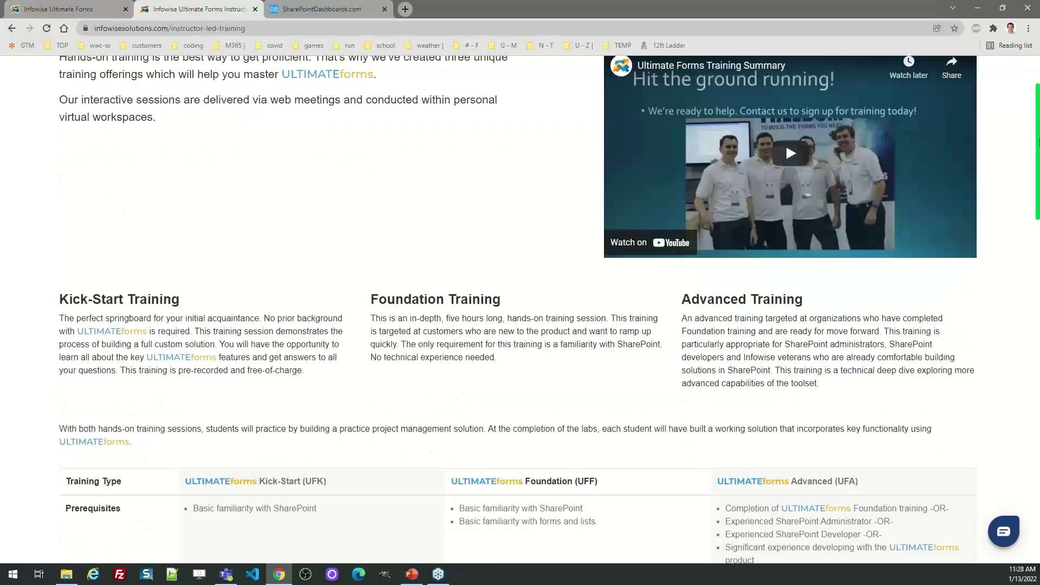
left_click_drag(511, 149, 371, 150)
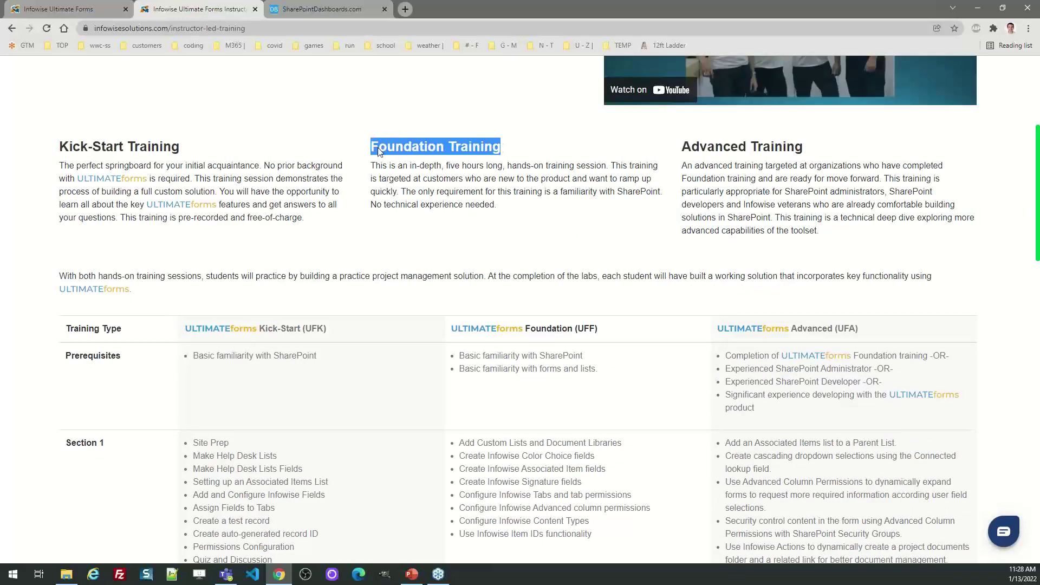
scroll(1033, 71, "up", 5)
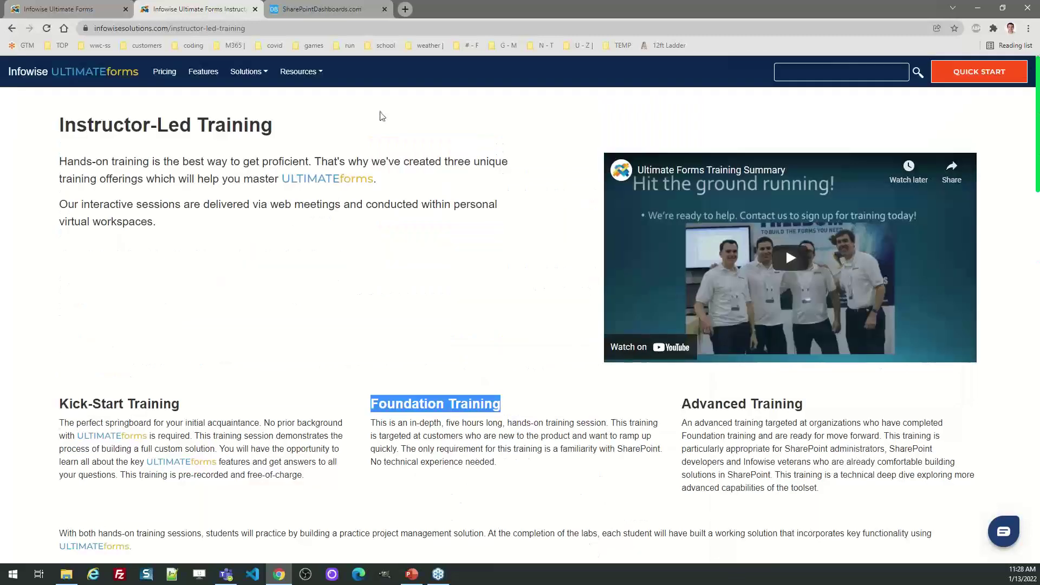
left_click(301, 73)
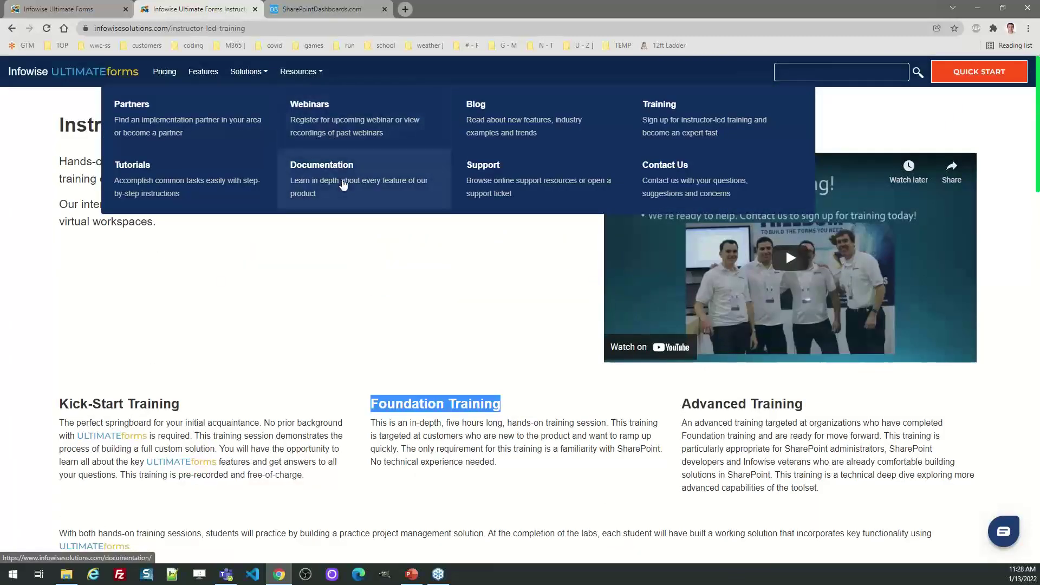
left_click(232, 176)
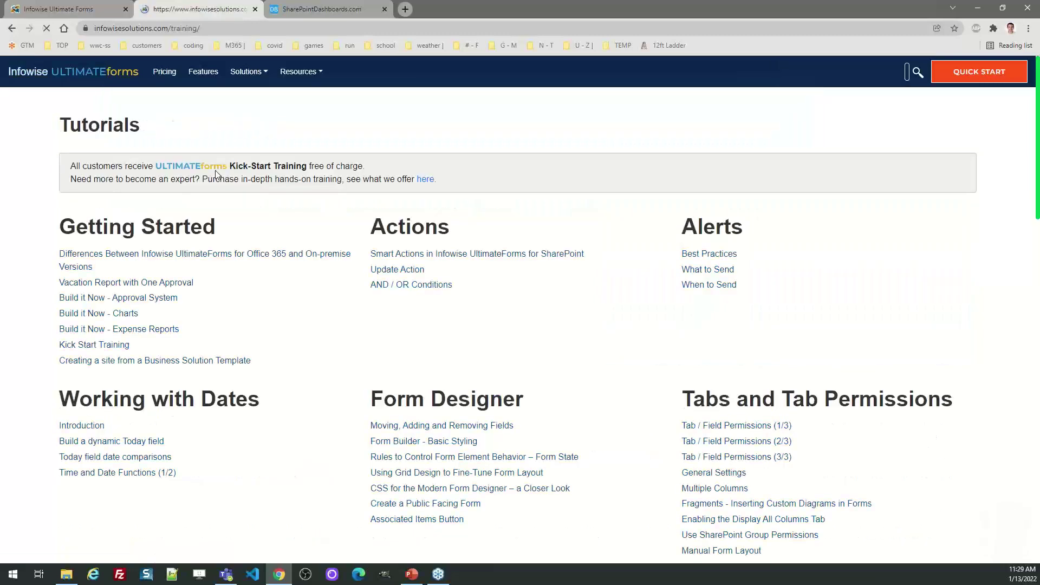
left_click_drag(1037, 174, 1025, 144)
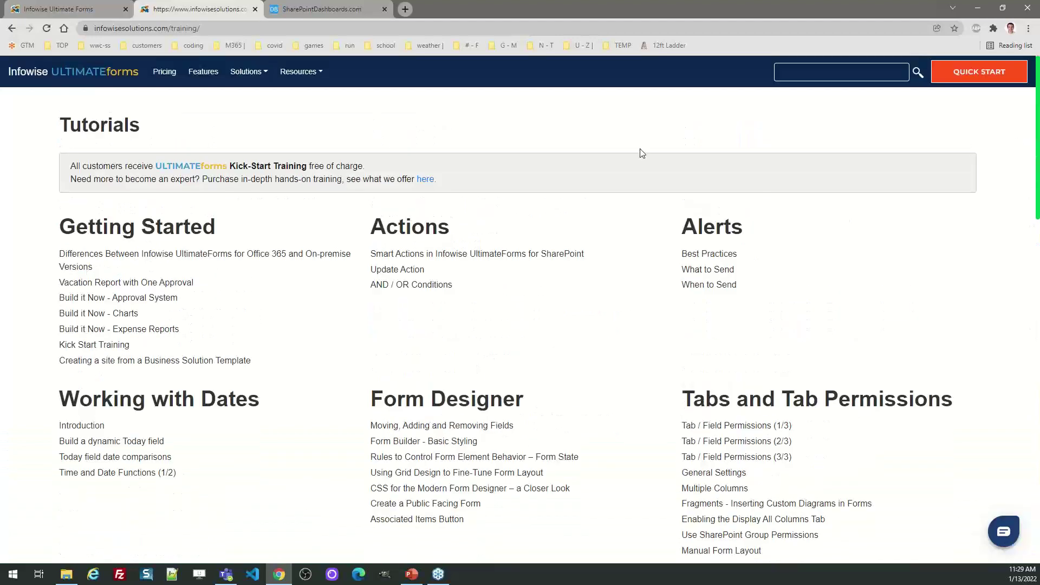
left_click(85, 77)
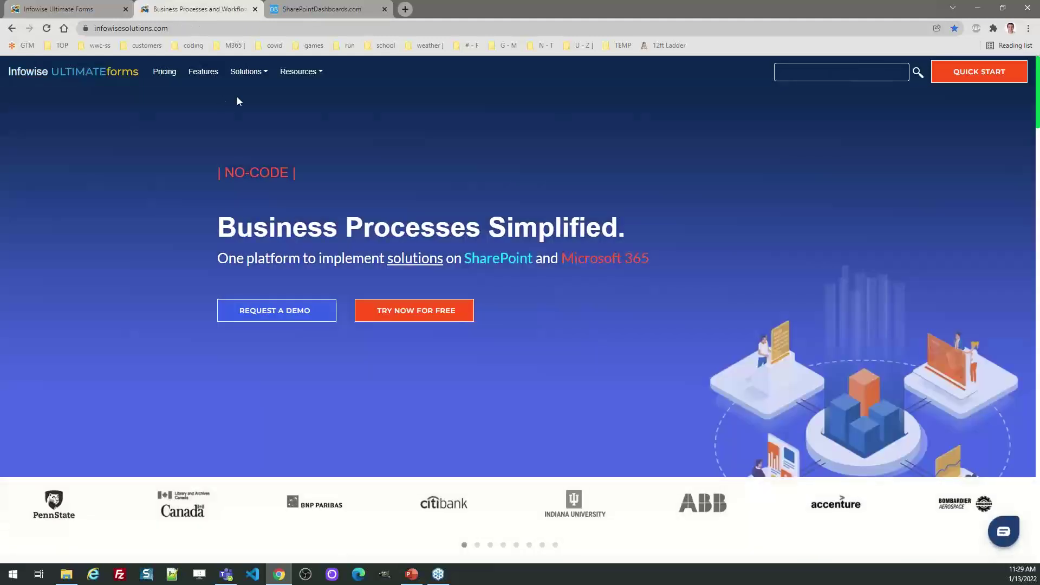
left_click(163, 76)
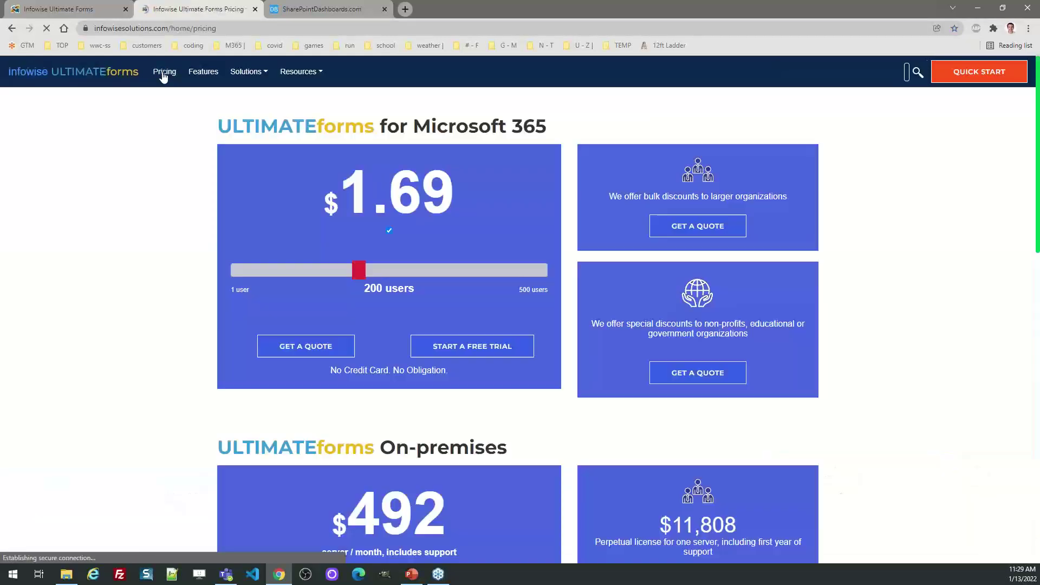
left_click(94, 68)
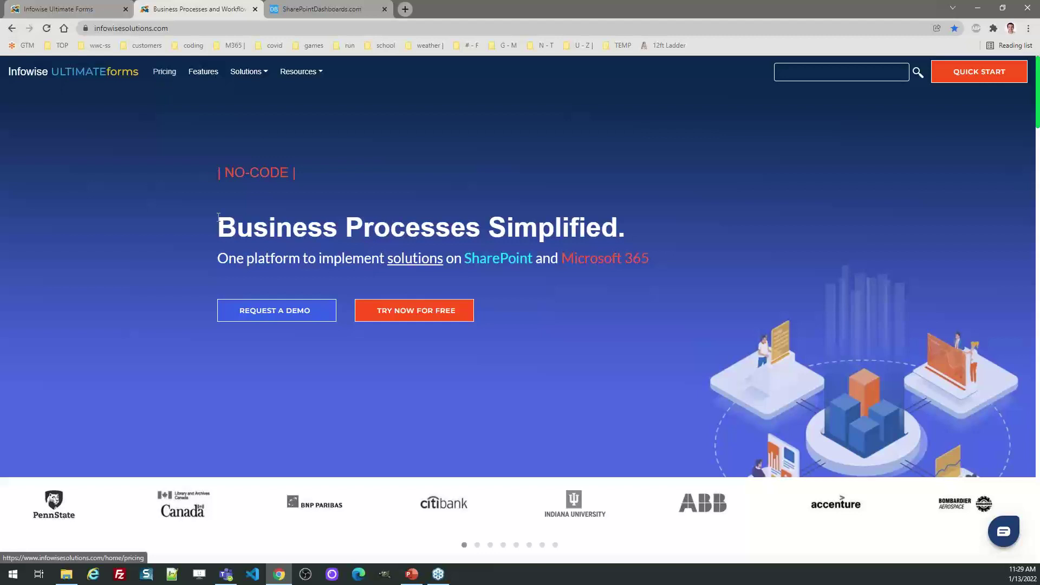
left_click(261, 313)
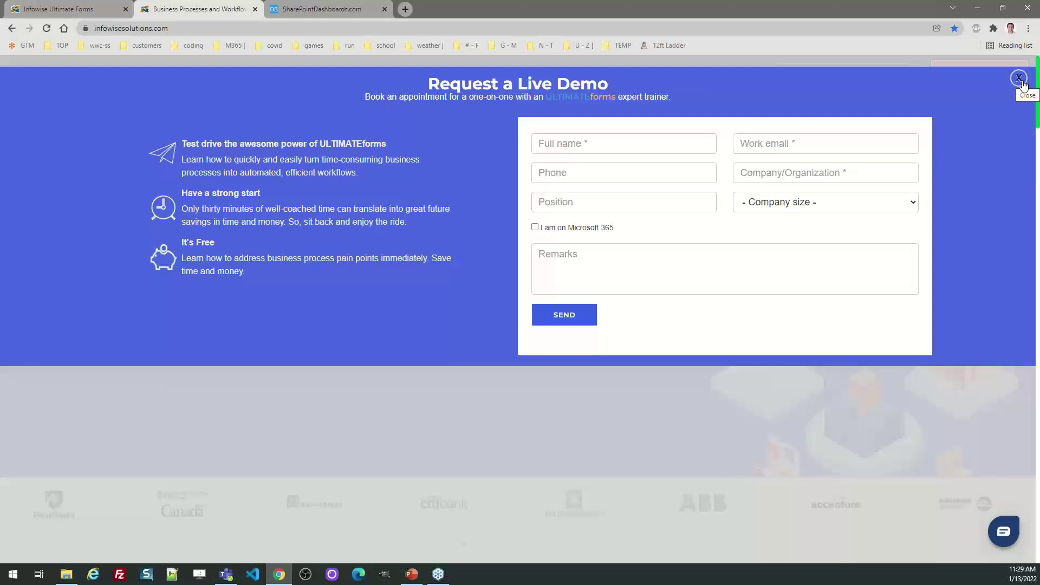
left_click(1019, 79)
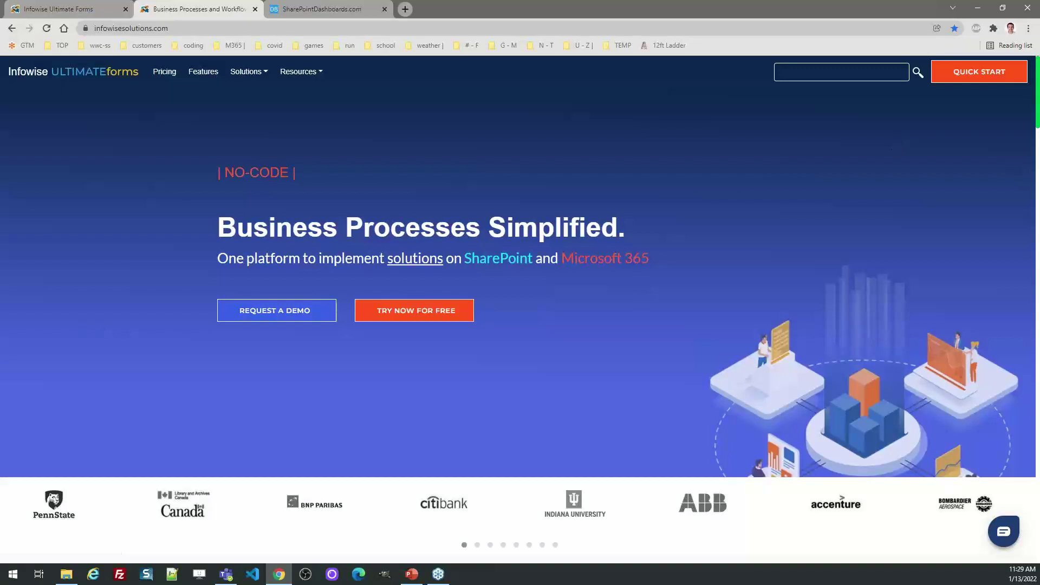
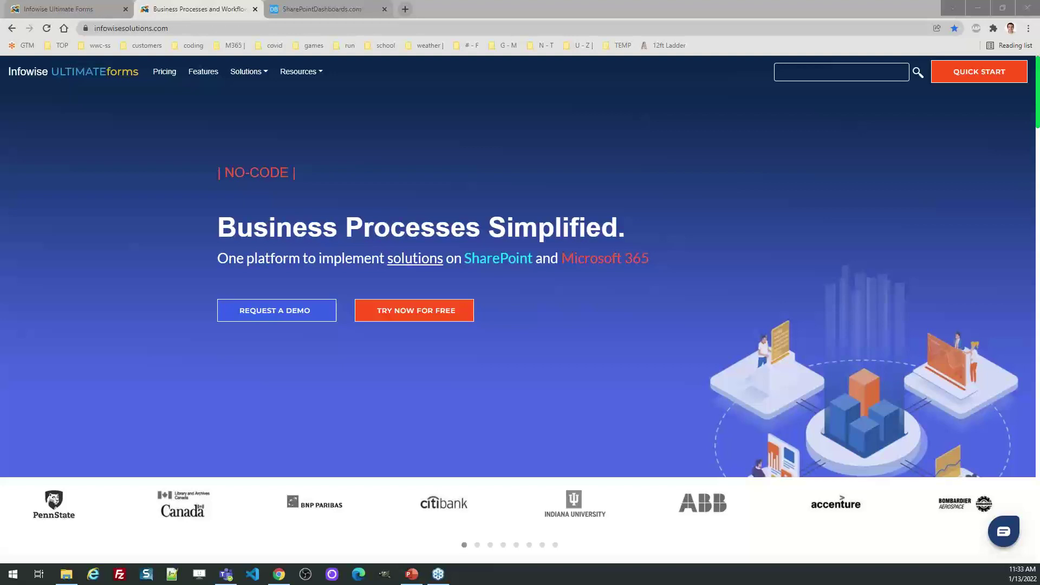
Open the Infowise Form Designer for the Projects list.
left_click(64, 7)
left_click(174, 142)
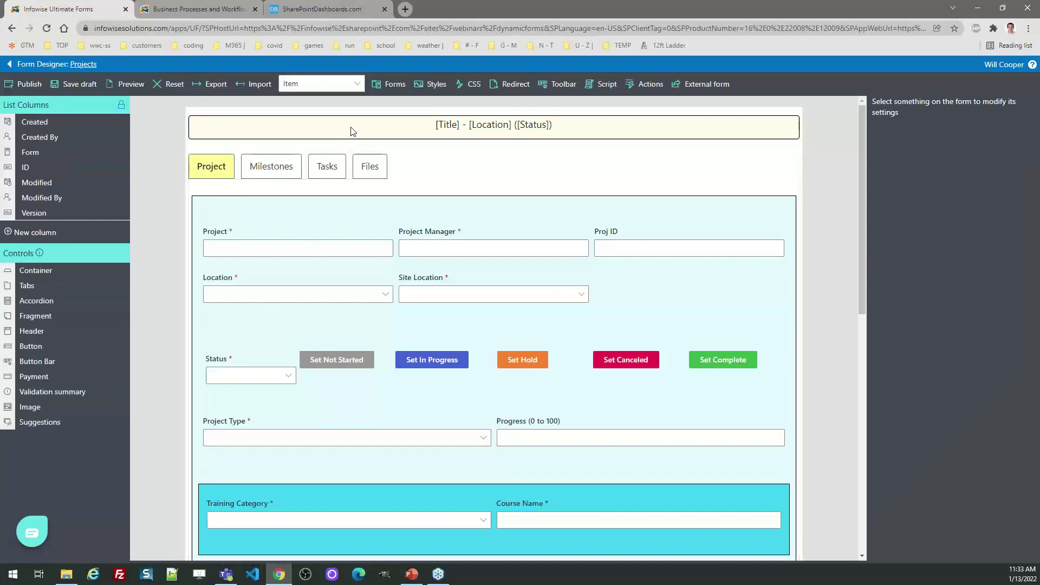
Open the form header's content editor with the Columns/Functions picker showing.
left_click(352, 131)
left_click(904, 141)
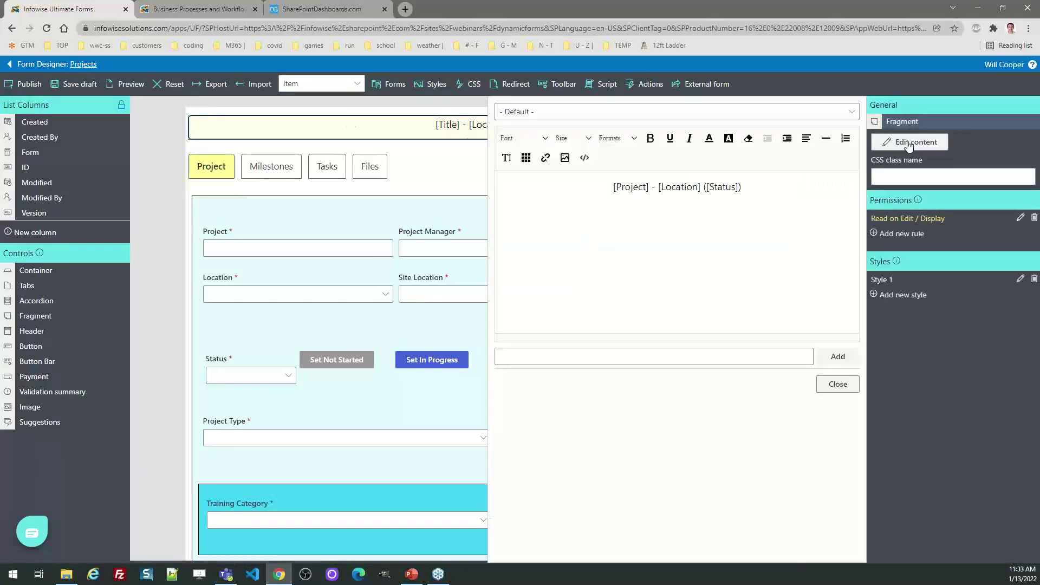
left_click(790, 356)
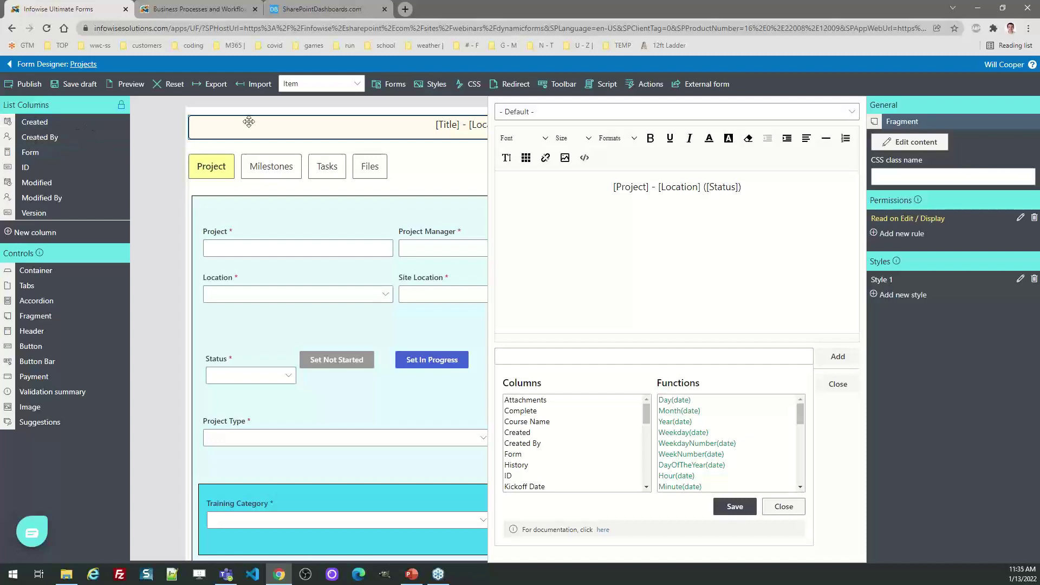
Switch to the SharePointDashboards.com home page.
left_click(311, 12)
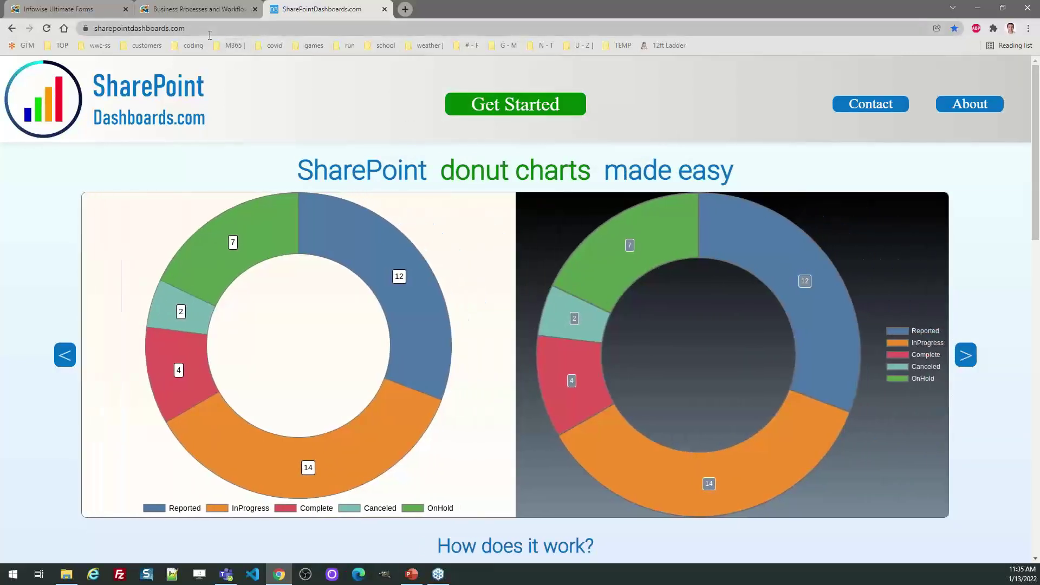
Open the SharePointDashboards.com Templates Gallery via Get Started.
left_click(476, 111)
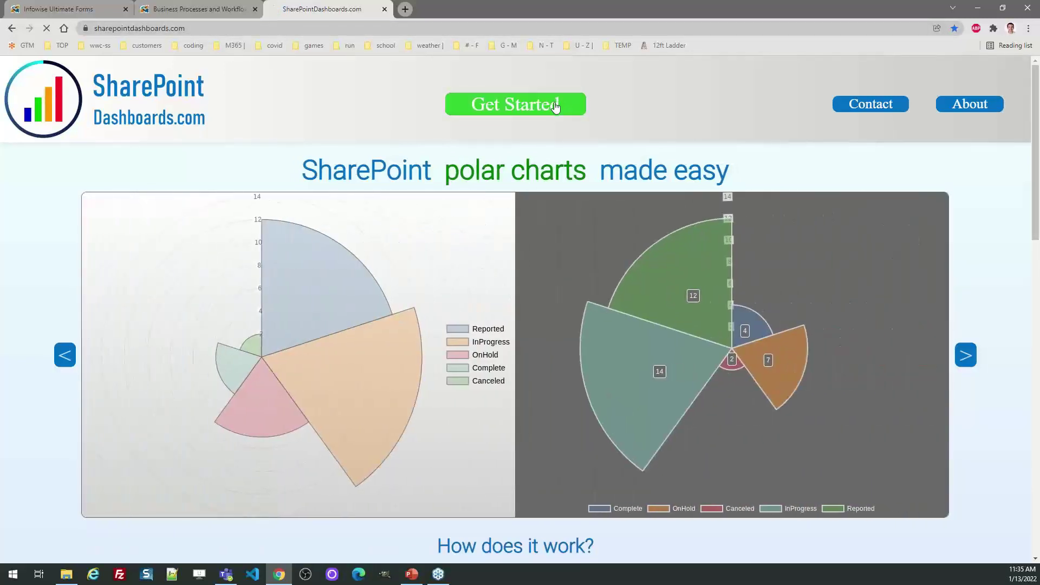
left_click(556, 107)
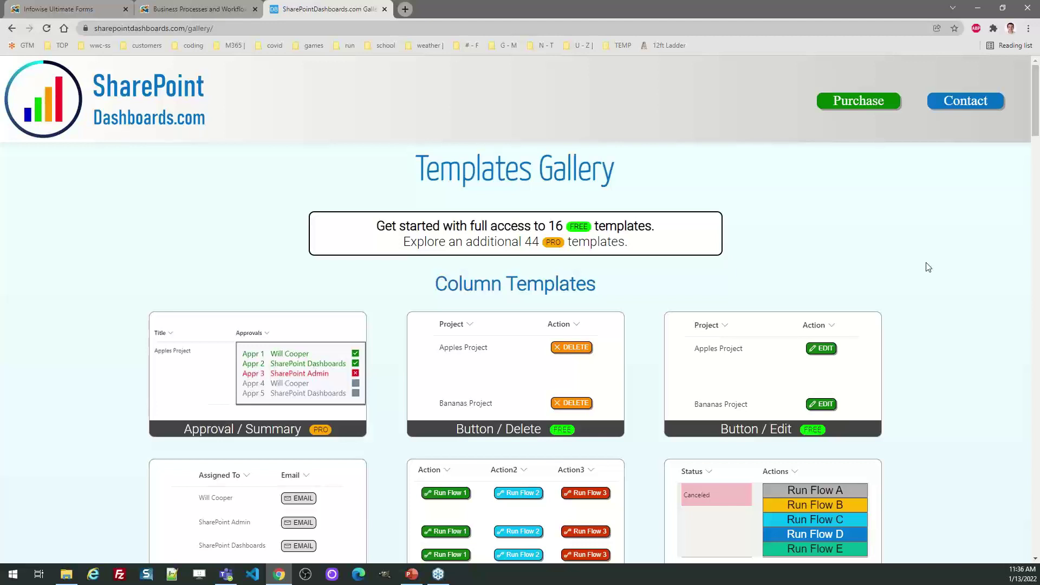
Load the Button / Edit column template and stop its animated preview.
left_click(800, 354)
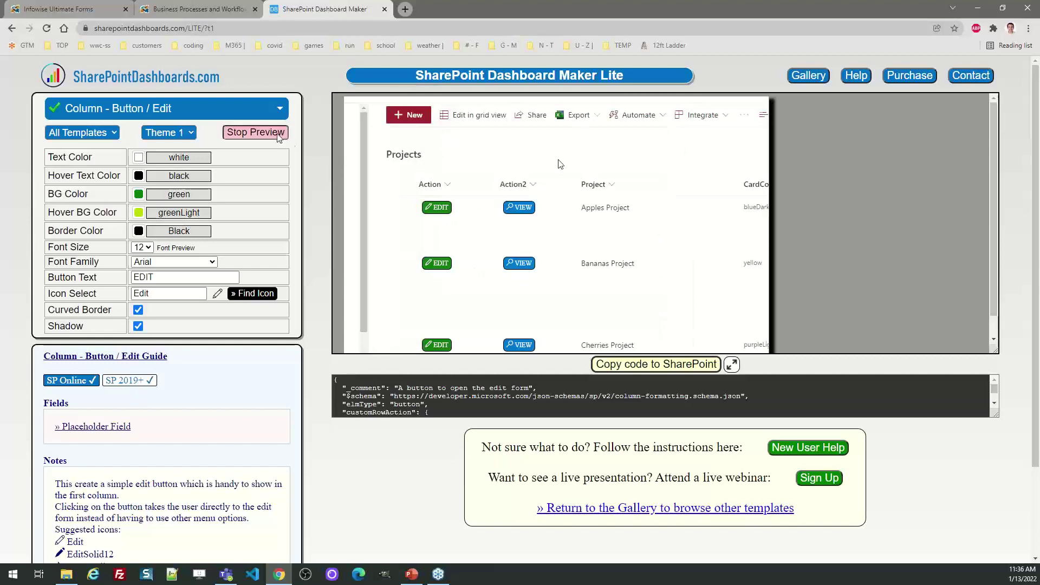
left_click(255, 132)
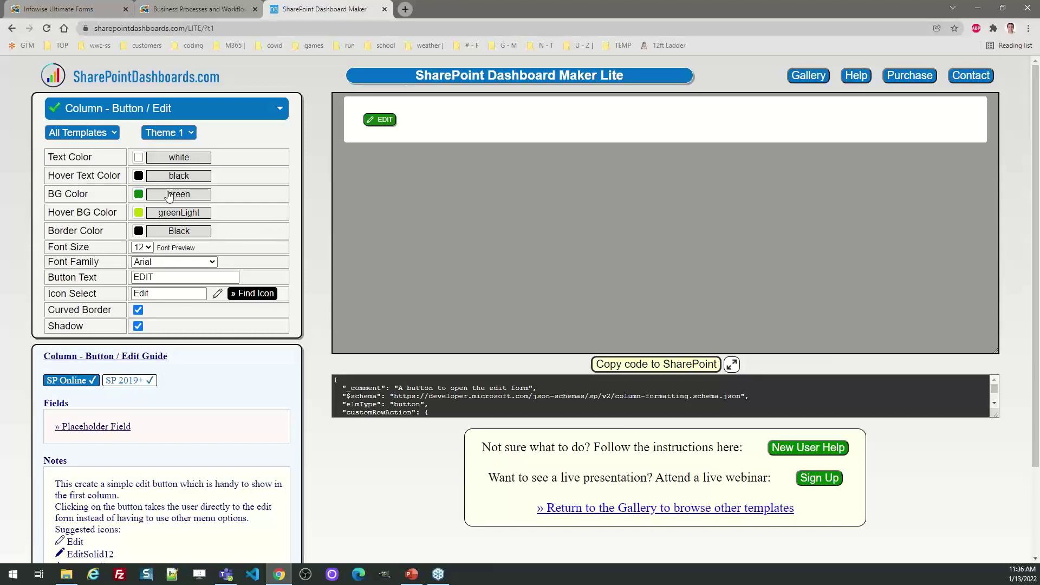
Try Themes 2, 3 and 1 on the EDIT button.
left_click(176, 135)
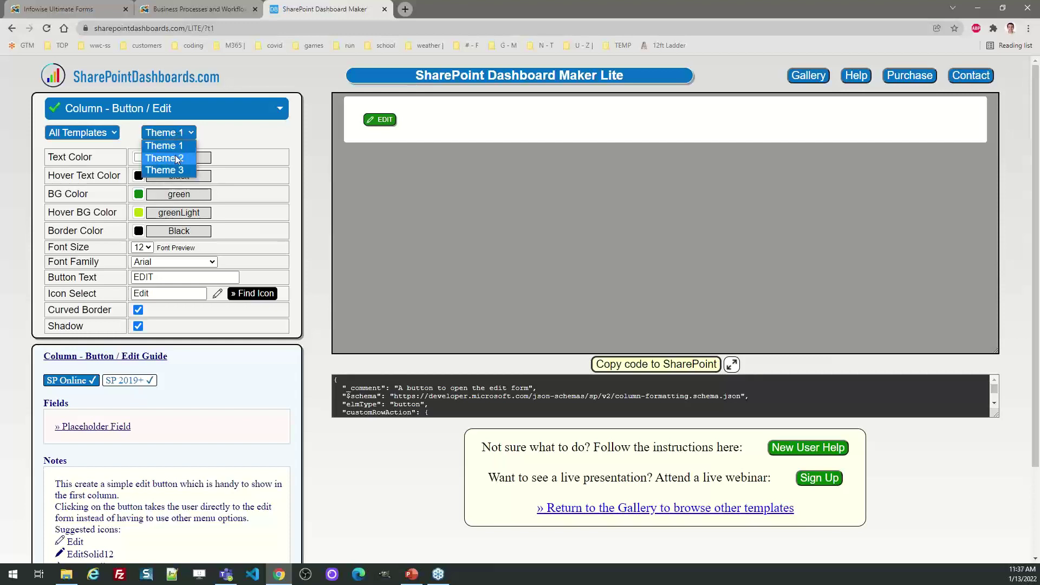
left_click(175, 158)
left_click(182, 136)
left_click(182, 170)
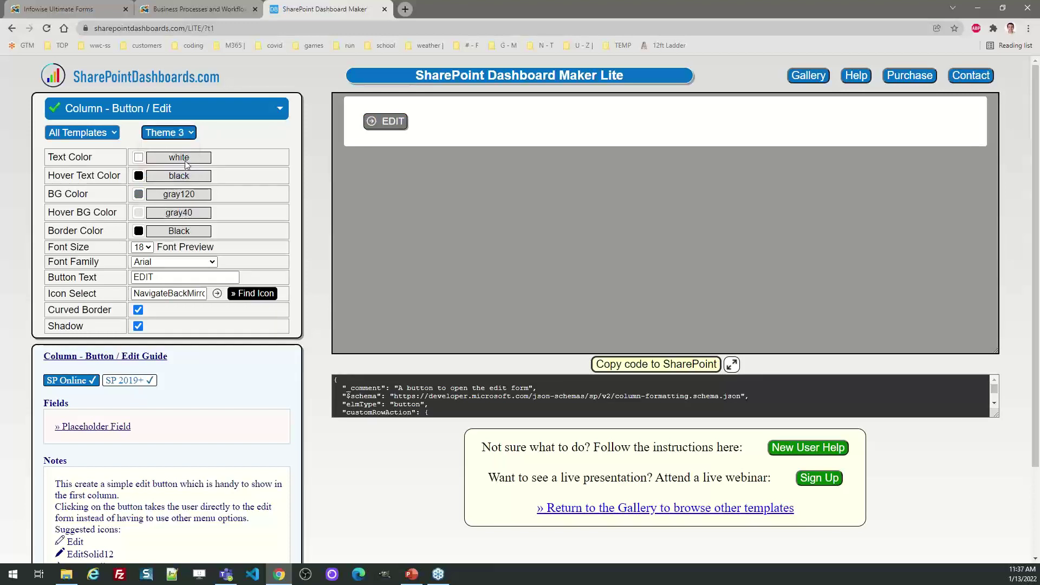
left_click(184, 134)
left_click(185, 145)
Settle on Theme 2's blue button and set its font size to 20.
left_click(184, 134)
left_click(175, 158)
left_click(176, 133)
left_click(175, 171)
left_click(178, 133)
left_click(179, 158)
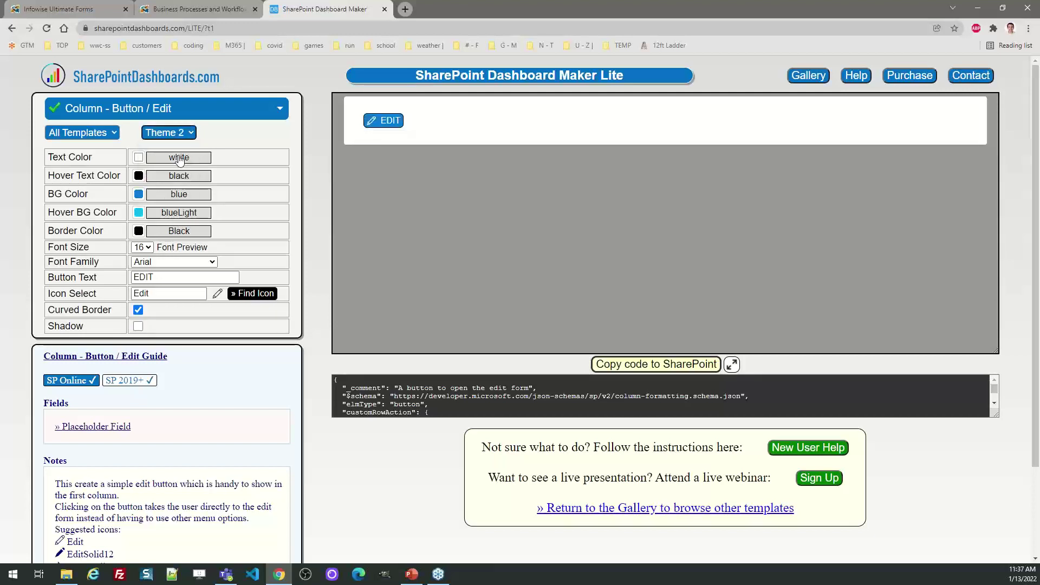
left_click(142, 247)
left_click(142, 302)
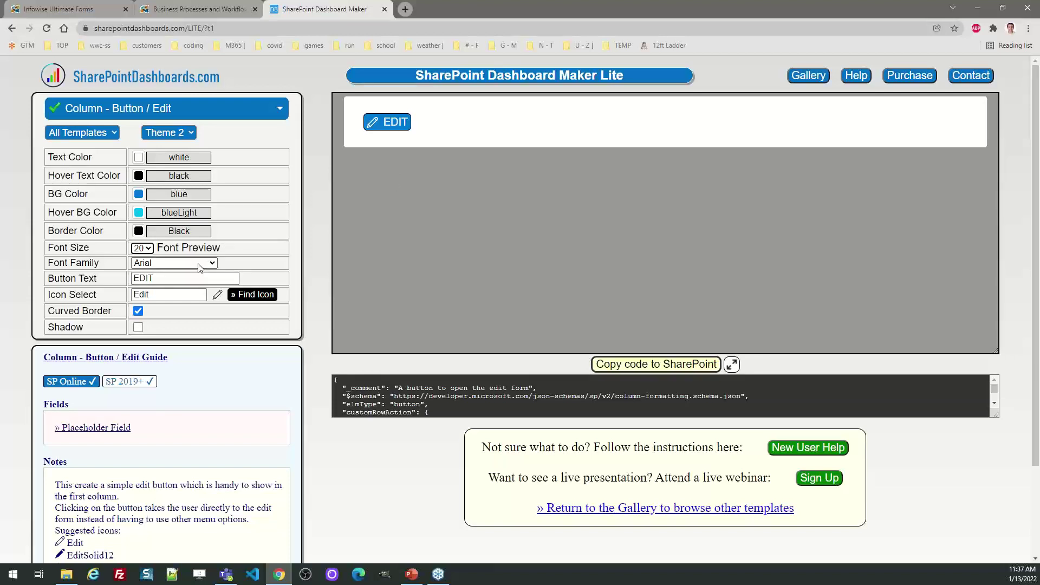
Change the button label text to 'FORM'.
left_click(170, 279)
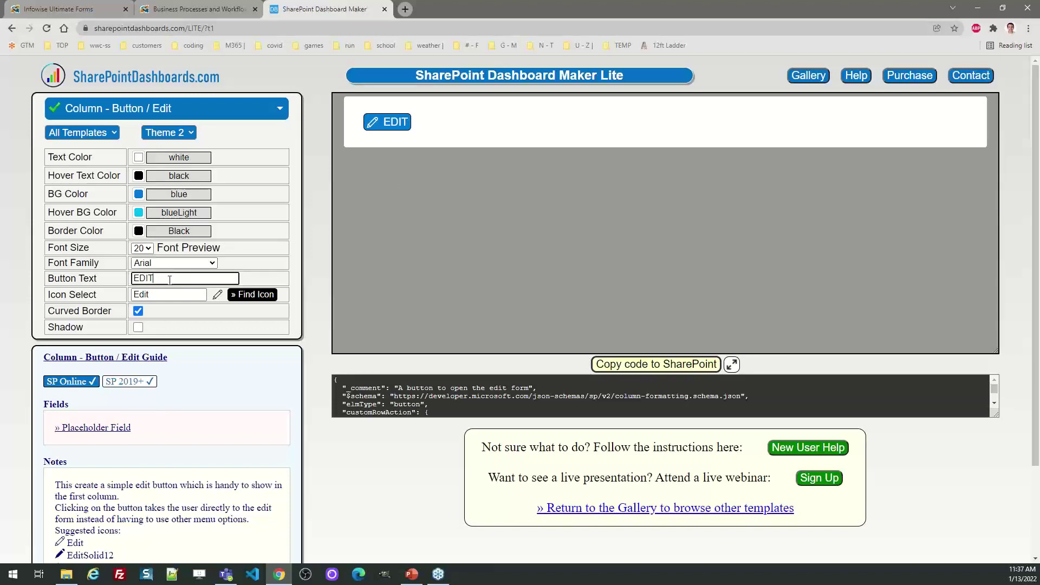
type("FORM")
key("Tab")
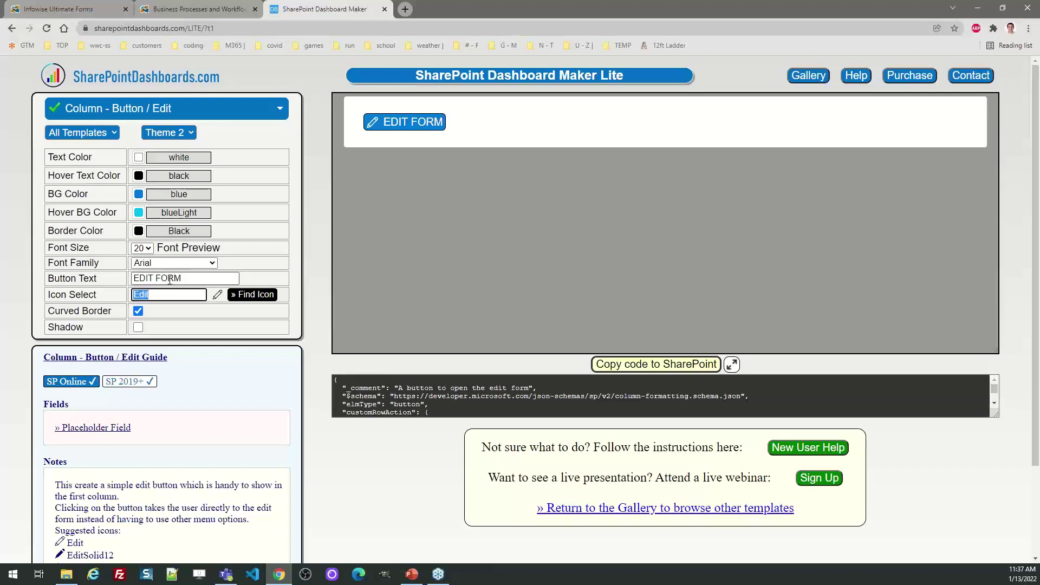
Keep curved borders, add a shadow, and set the background colour to greenLight.
left_click(139, 313)
left_click(138, 312)
left_click(138, 328)
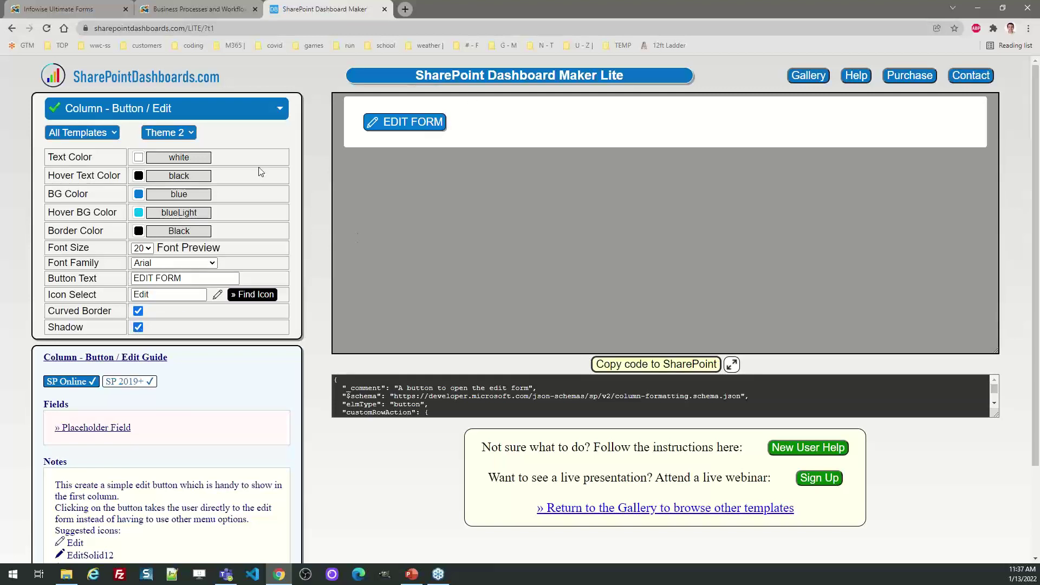
left_click(139, 194)
left_click(189, 212)
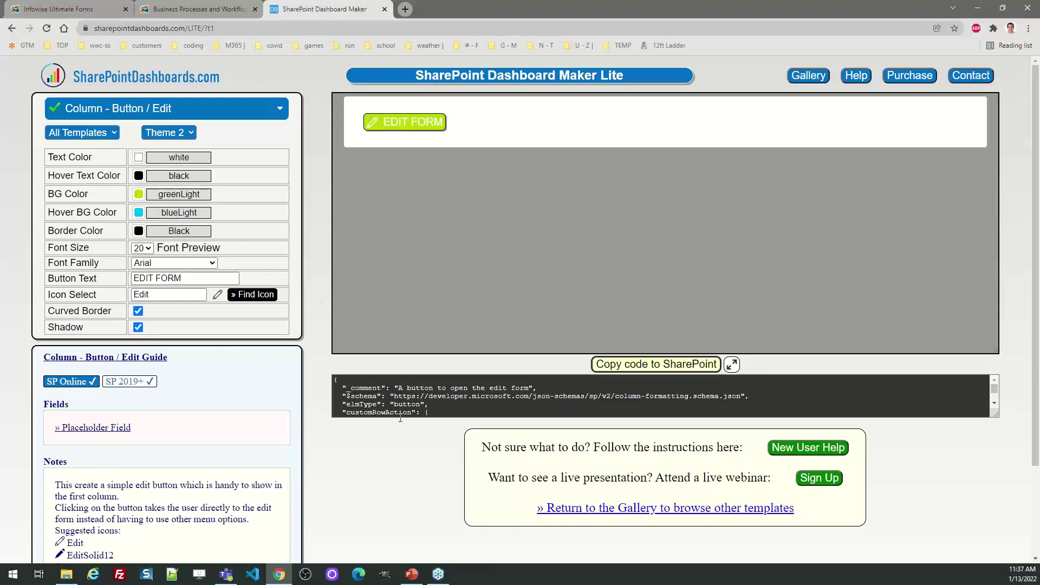
Switch the button to Theme 3, copy its JSON, and return to the Infowise tab.
left_click(630, 366)
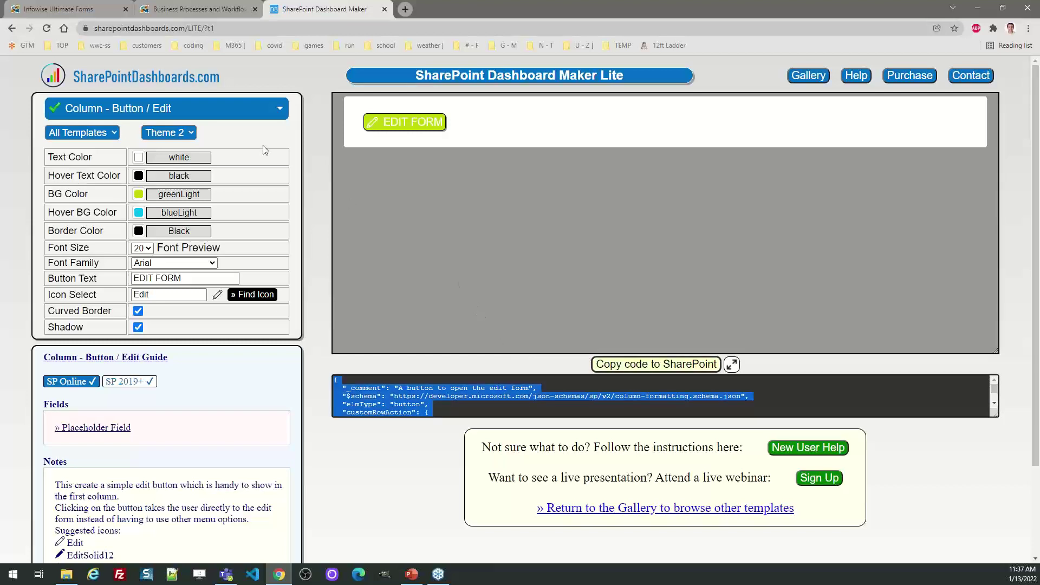
left_click(190, 132)
left_click(191, 171)
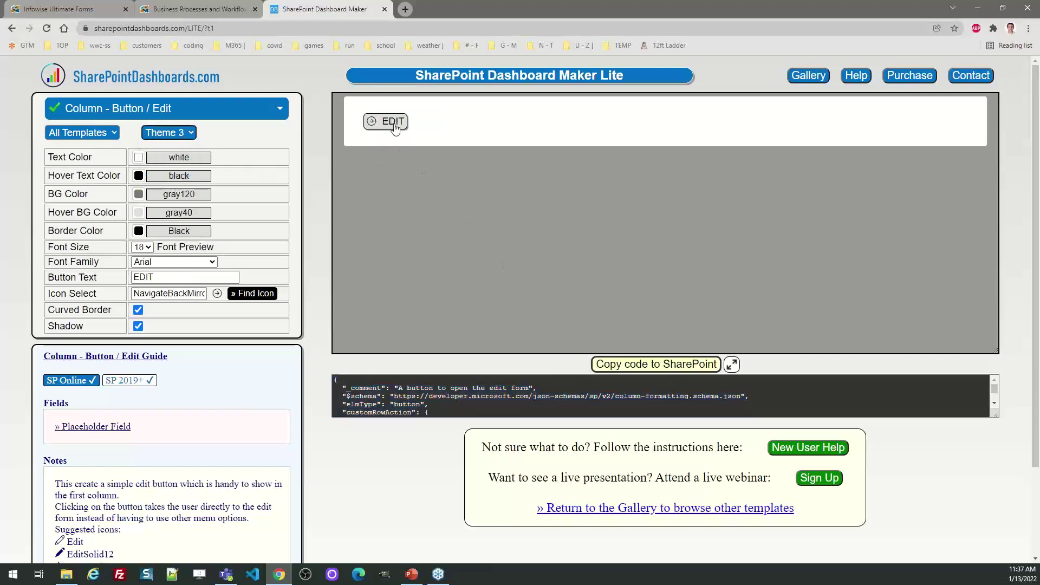
left_click(640, 365)
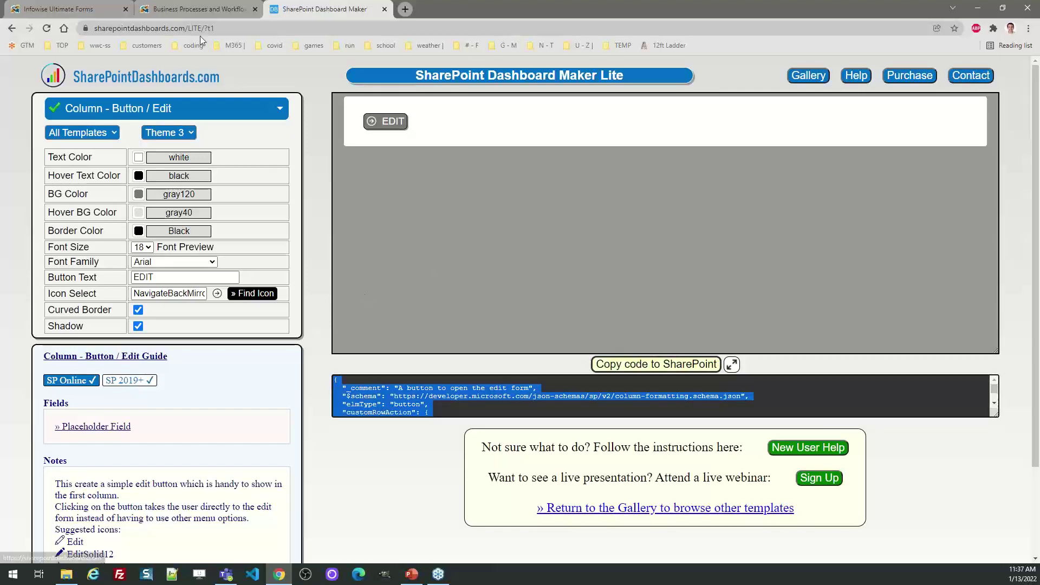
left_click(200, 9)
left_click(105, 10)
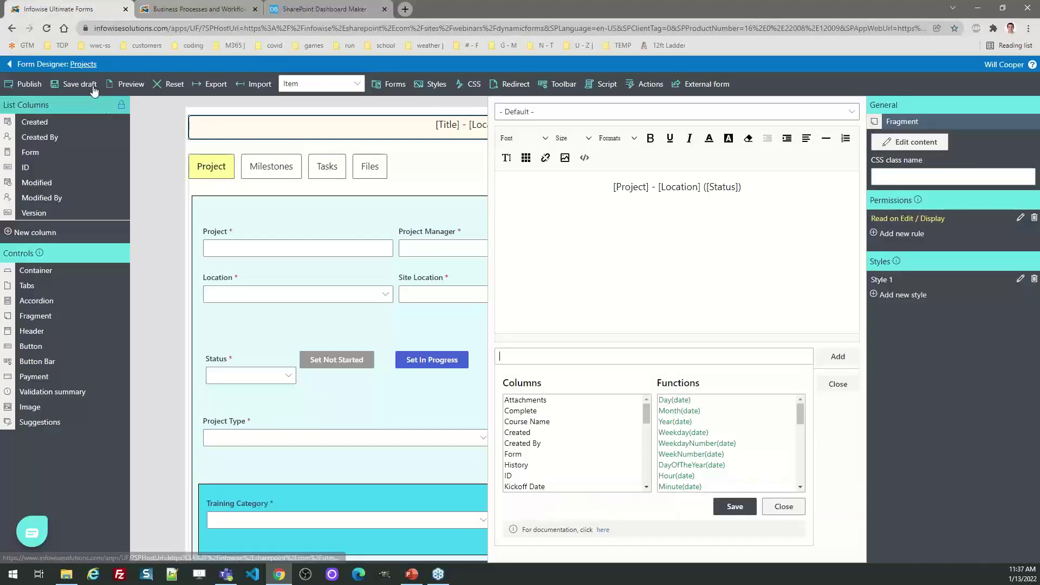
Replace the Projects list Form column's formatting with the copied button JSON and save.
left_click(83, 64)
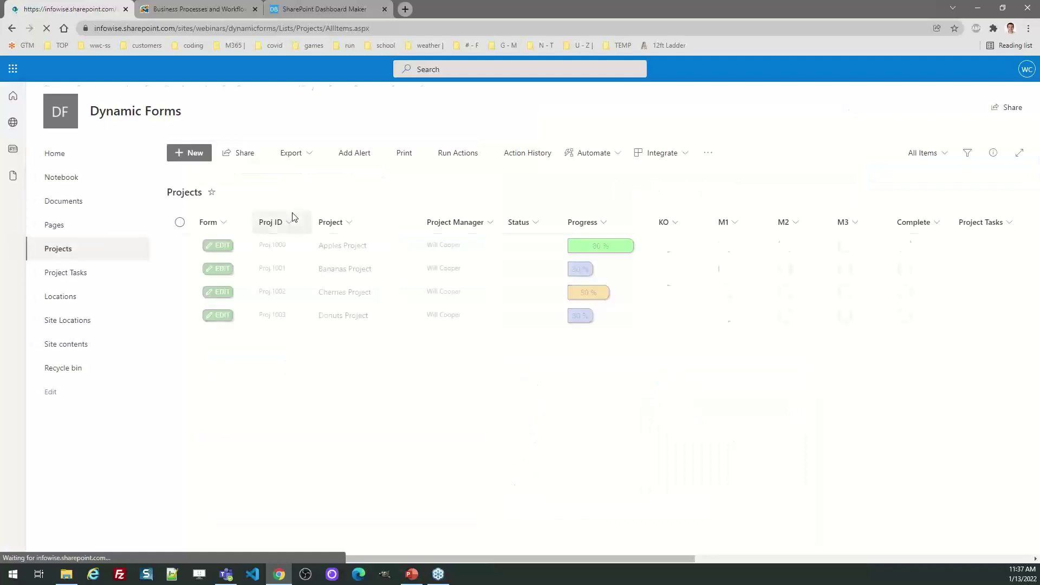
left_click(227, 224)
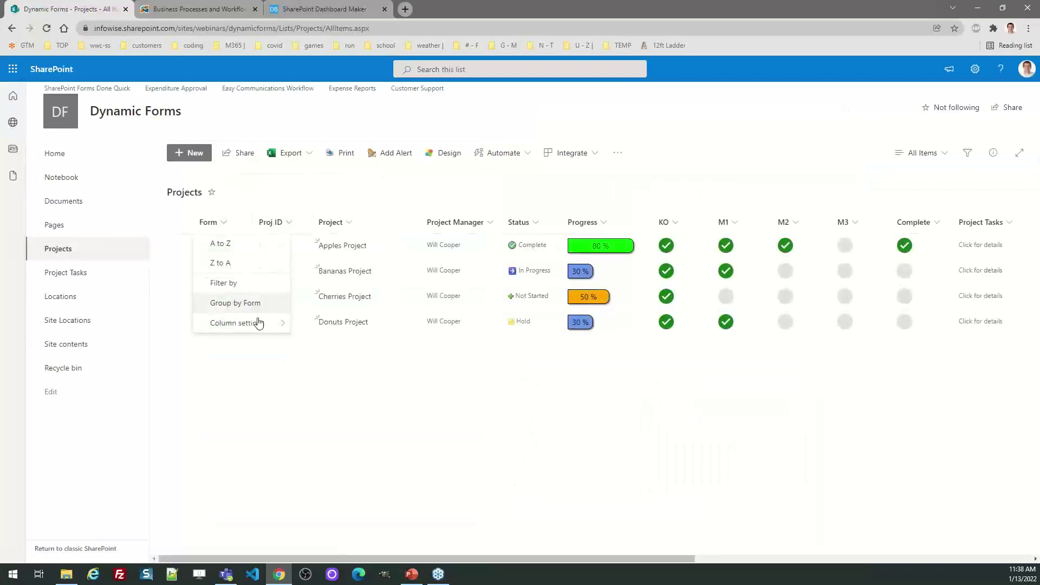
mouse_move(255, 320)
left_click(327, 345)
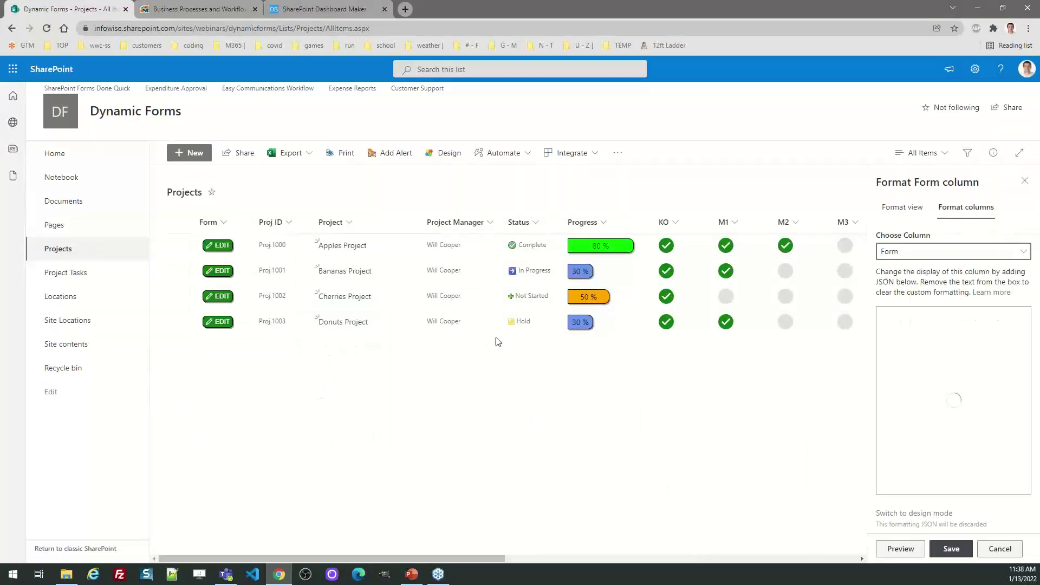
key("ctrl+a")
key("ctrl+v")
left_click(949, 555)
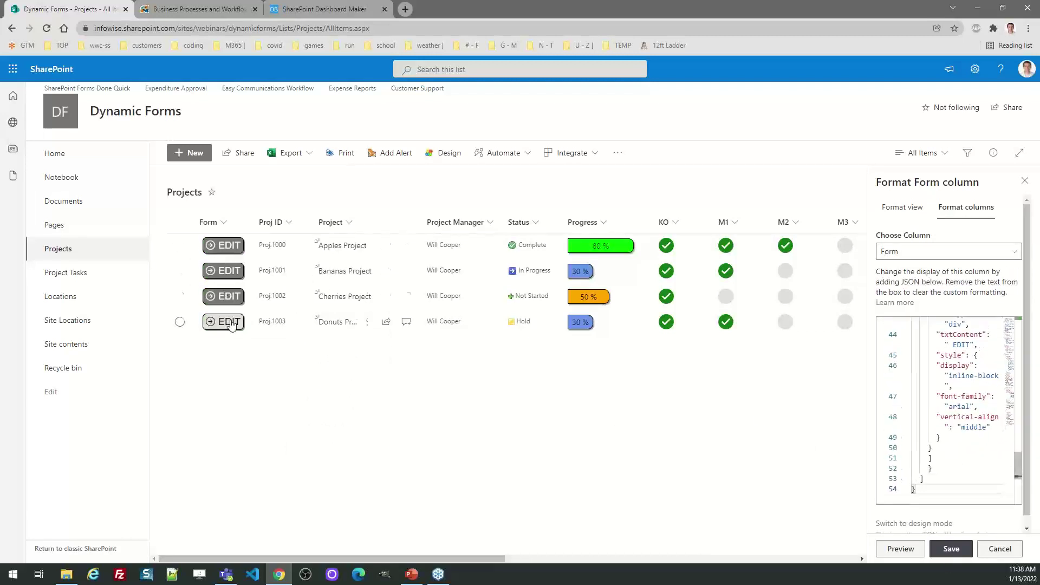
left_click(1025, 182)
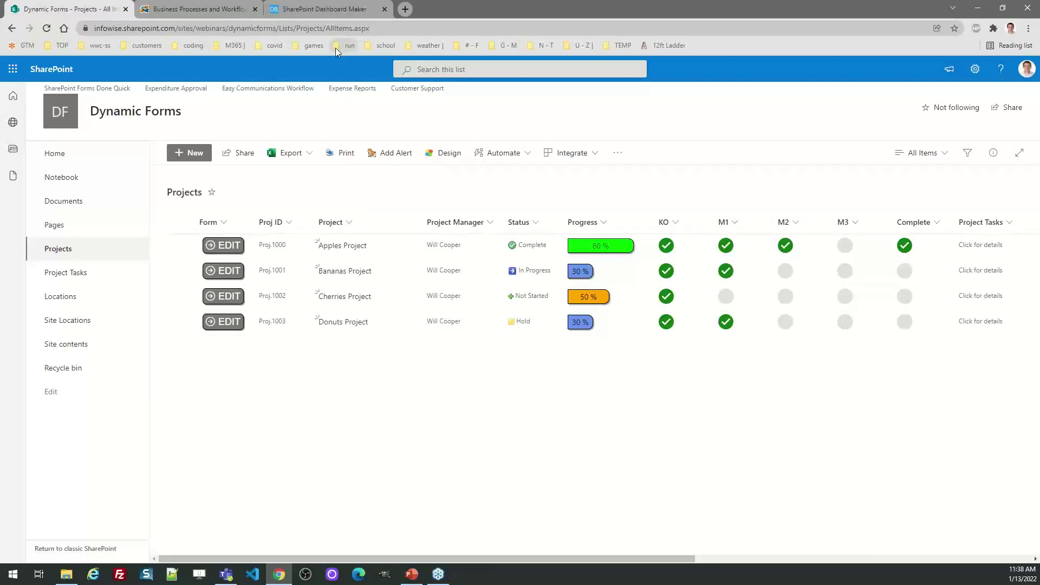
left_click(324, 15)
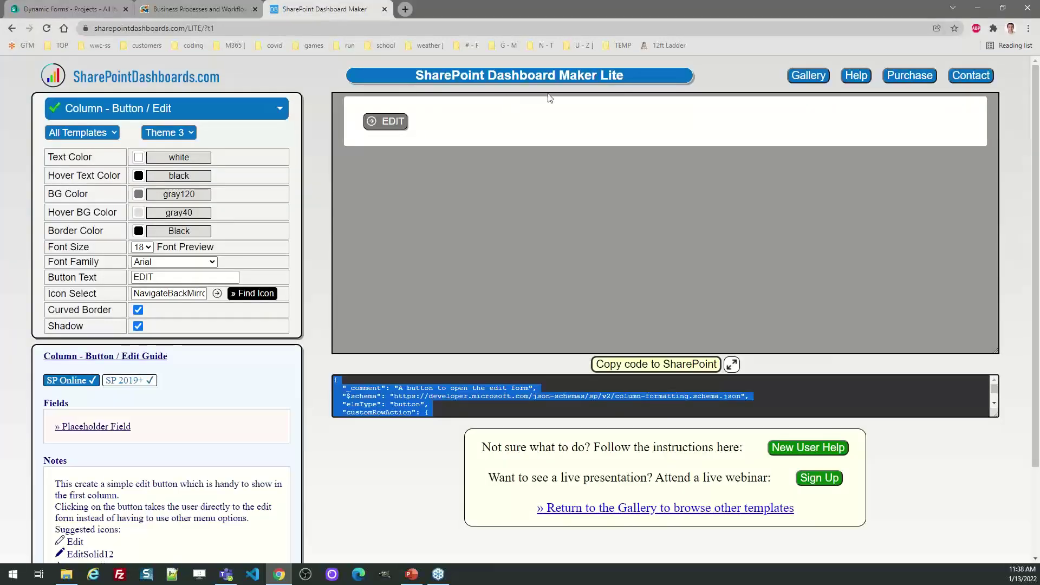
Load the Column - Checkboxes template from the gallery and stop its live preview.
left_click(804, 76)
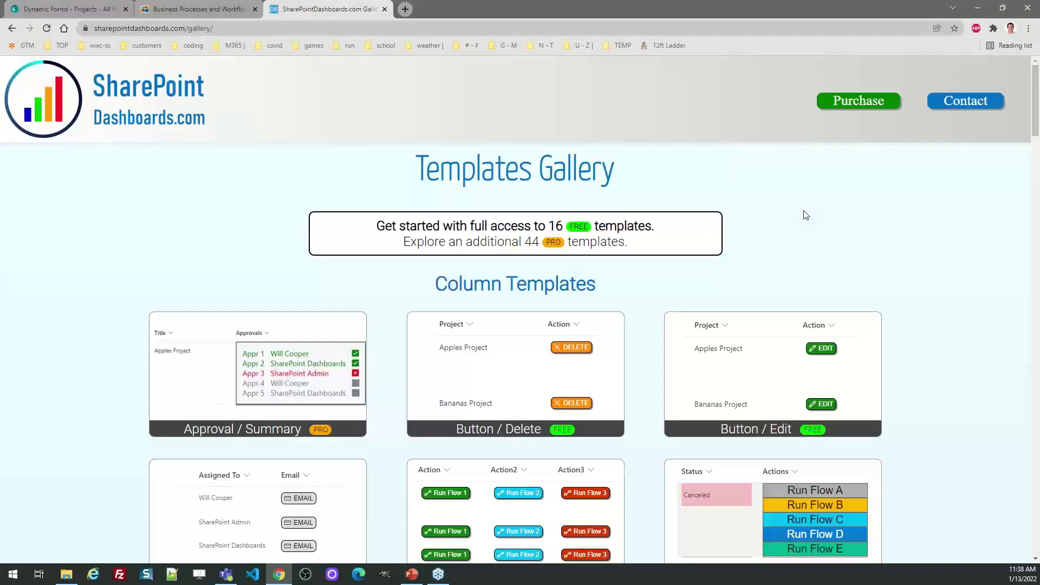
left_click_drag(1037, 108, 1038, 179)
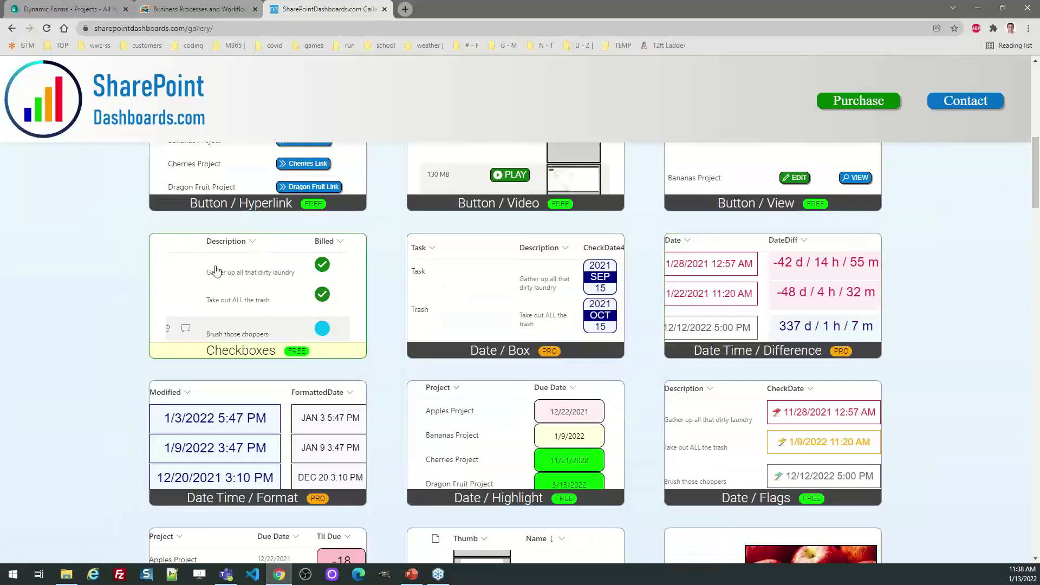
left_click(243, 291)
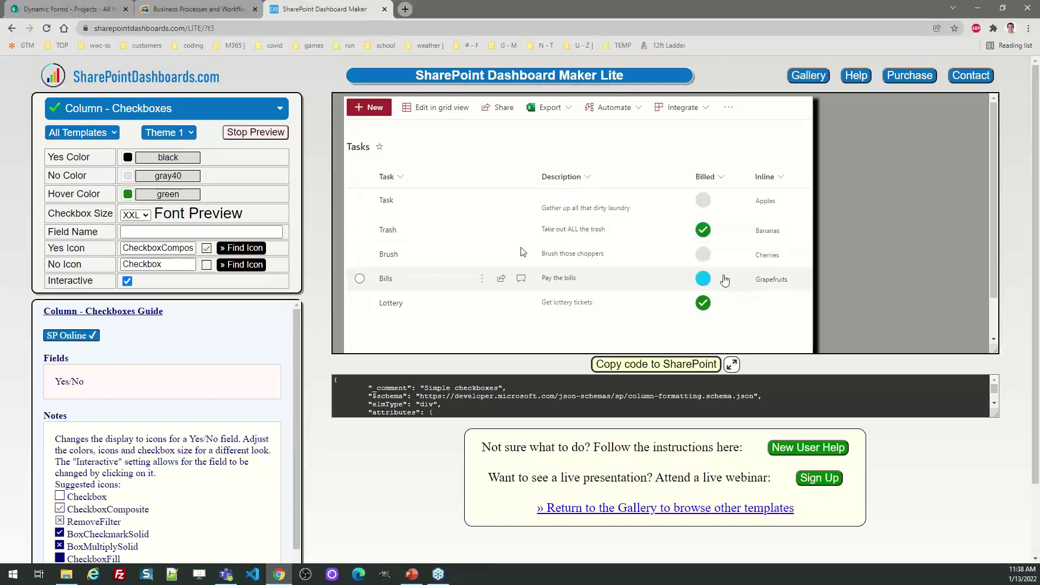
left_click(233, 135)
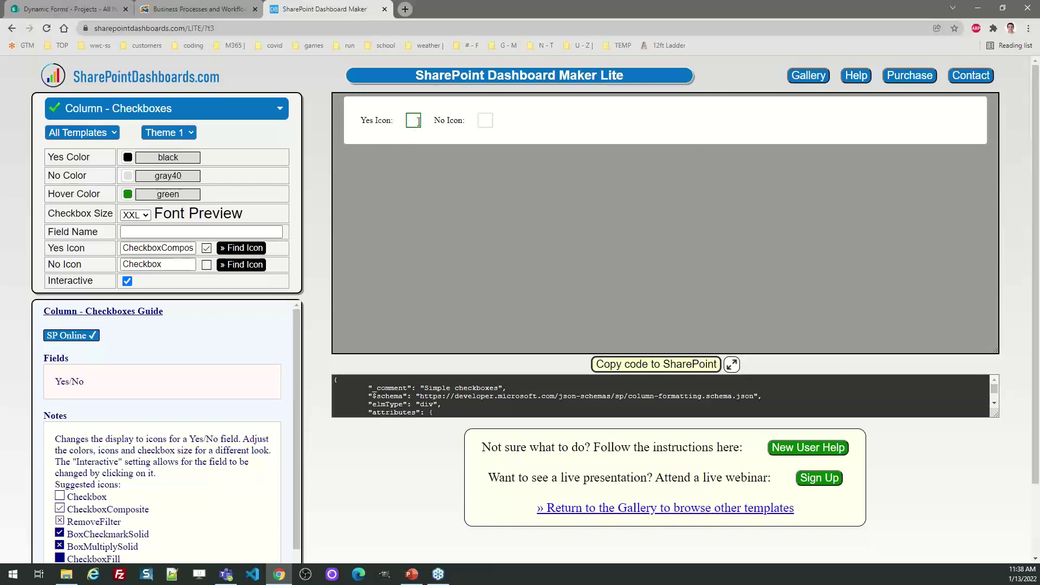
Compare the Theme 2 lightbulb and Theme 3 green check checkbox styles.
left_click(486, 126)
left_click(407, 127)
left_click(168, 133)
left_click(176, 159)
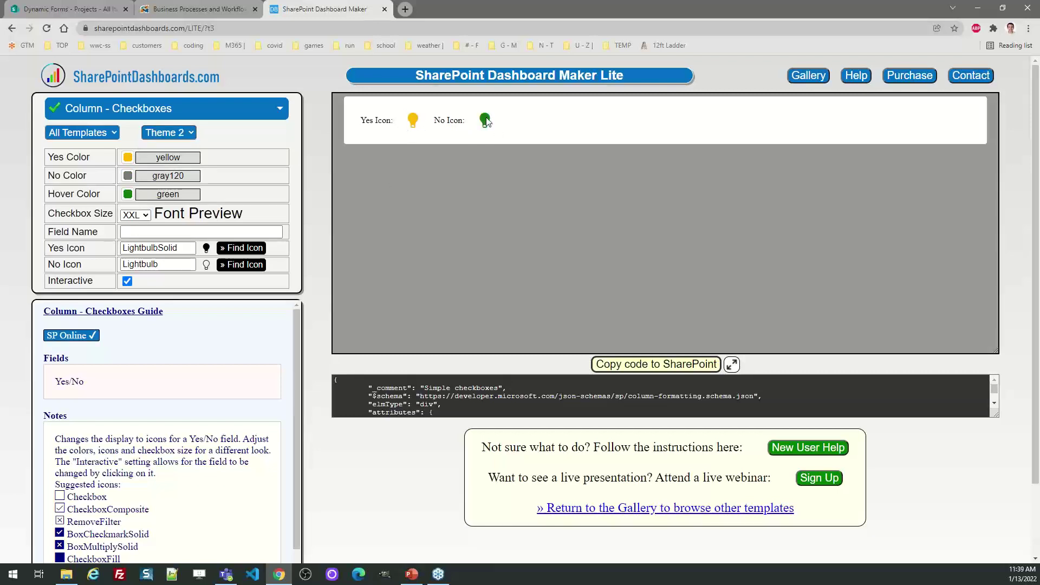
left_click(184, 133)
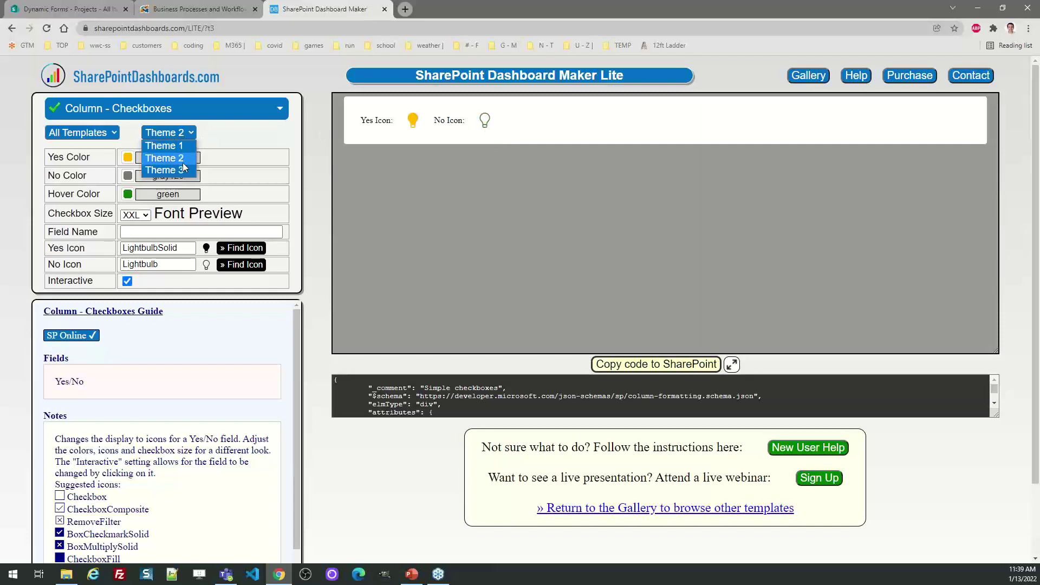
left_click(179, 165)
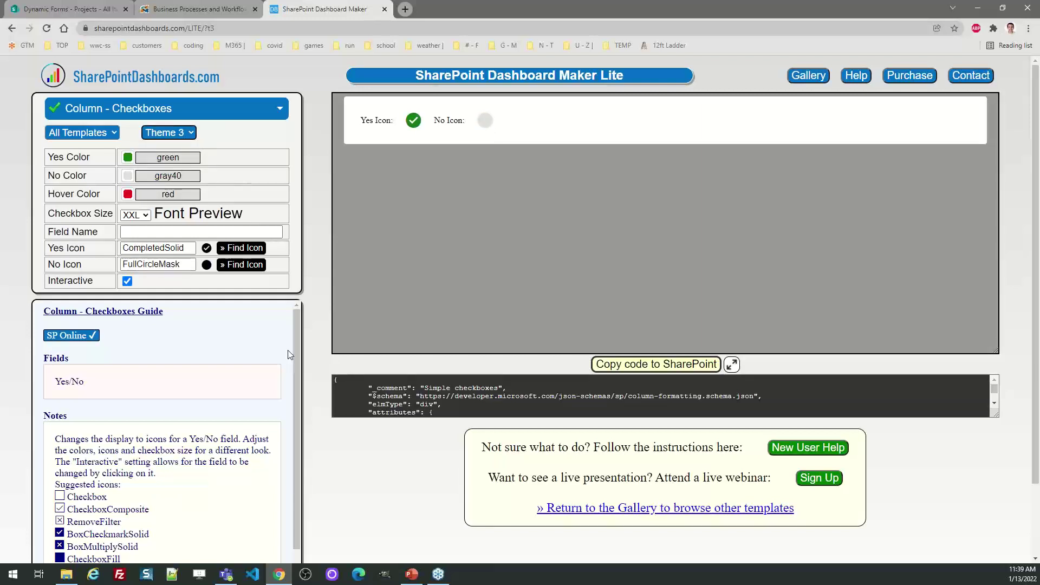
left_click_drag(300, 353, 293, 447)
left_click_drag(136, 542, 74, 380)
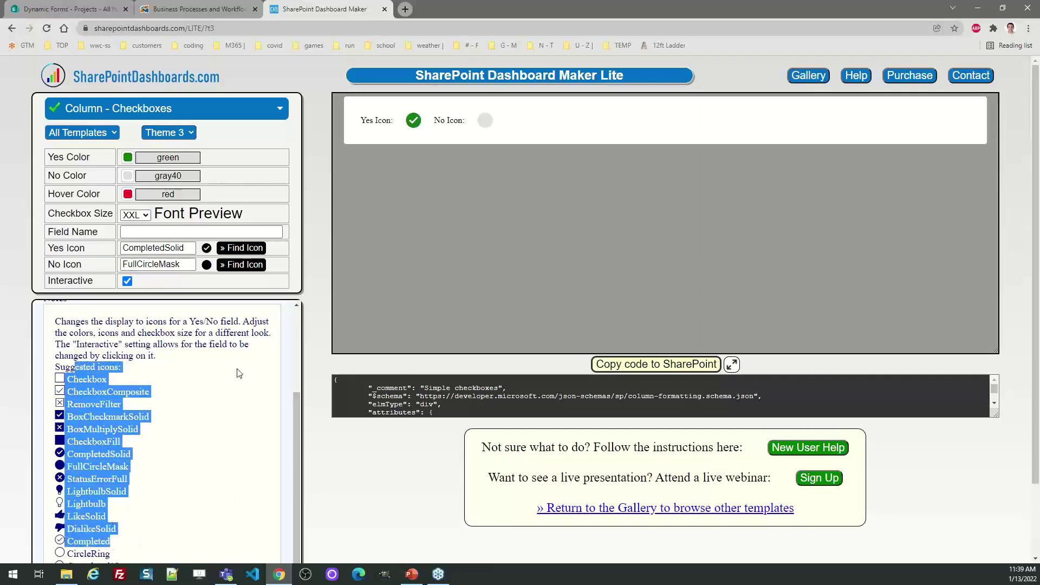
Try checkbox size M, then return to XXL.
left_click(139, 216)
left_click(143, 230)
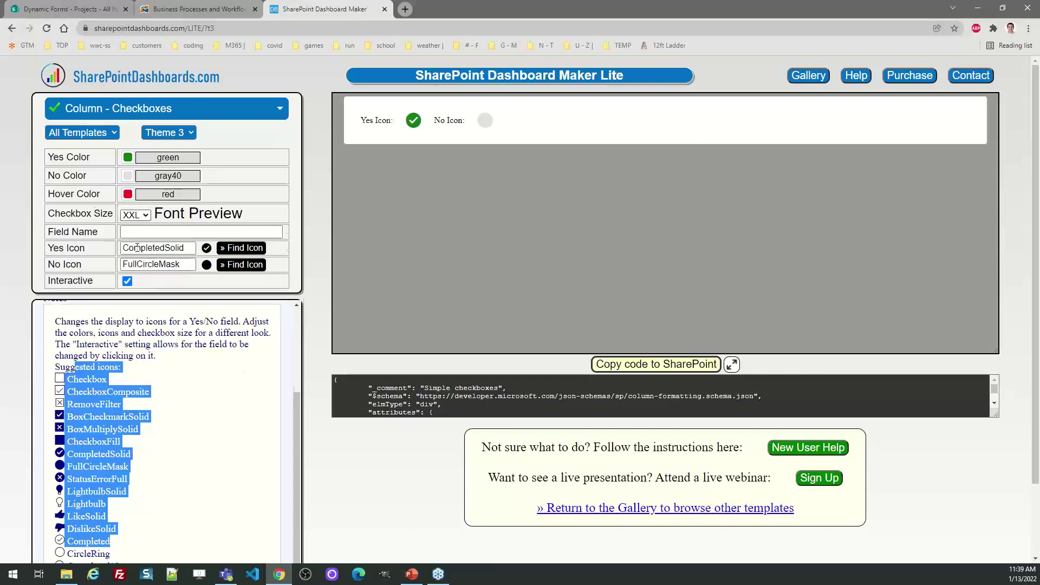
left_click(135, 210)
left_click(132, 272)
Apply Theme 2 lightbulbs, copy the code, and switch to the Projects list.
left_click(190, 133)
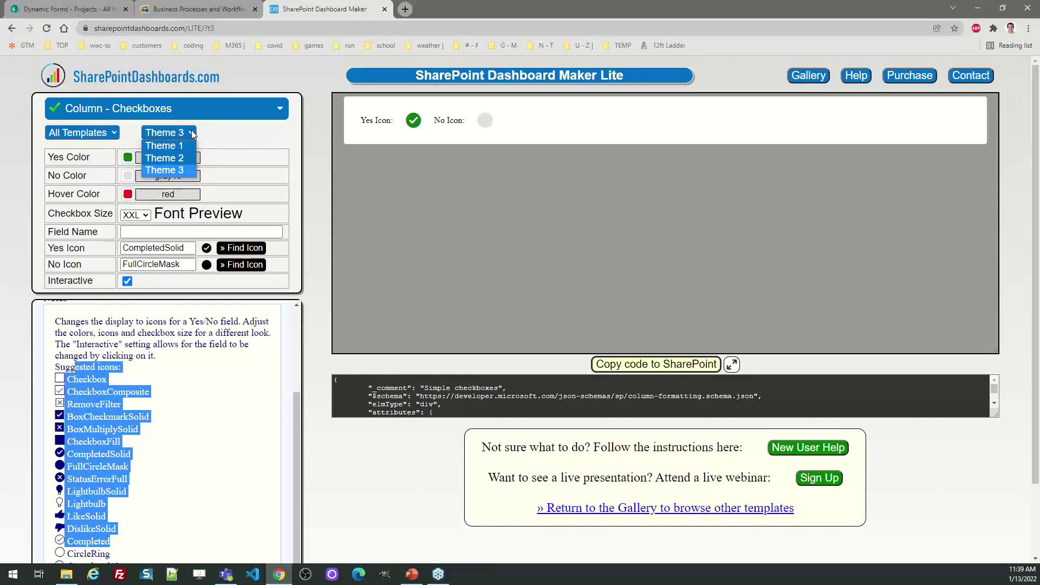
left_click(183, 158)
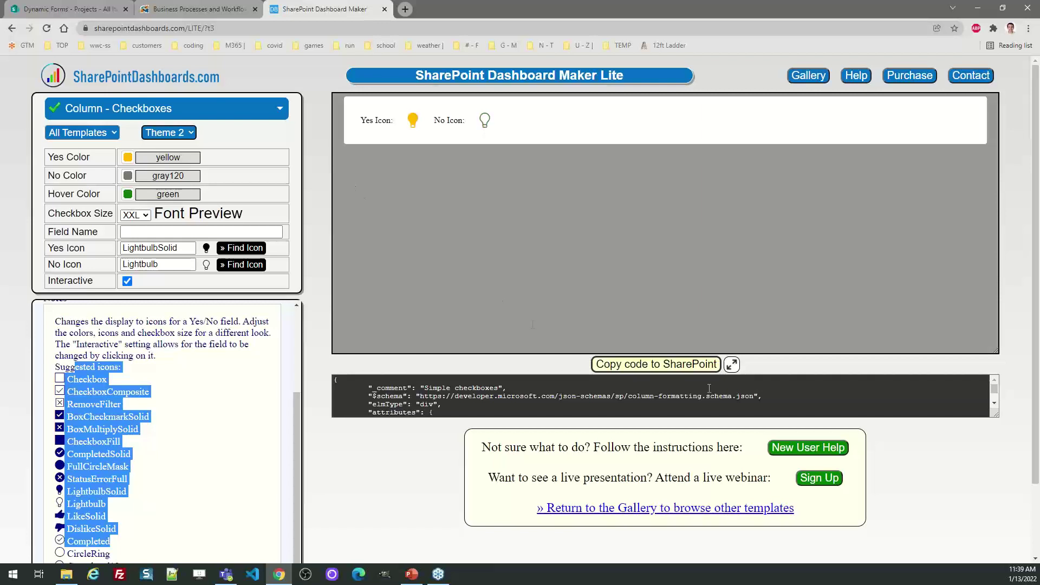
left_click(685, 365)
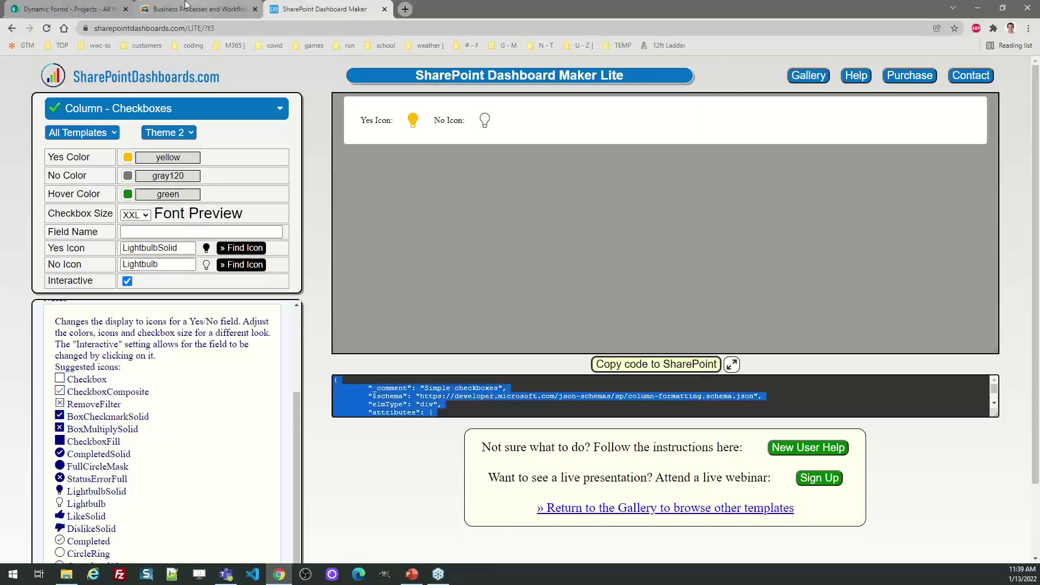
left_click(67, 9)
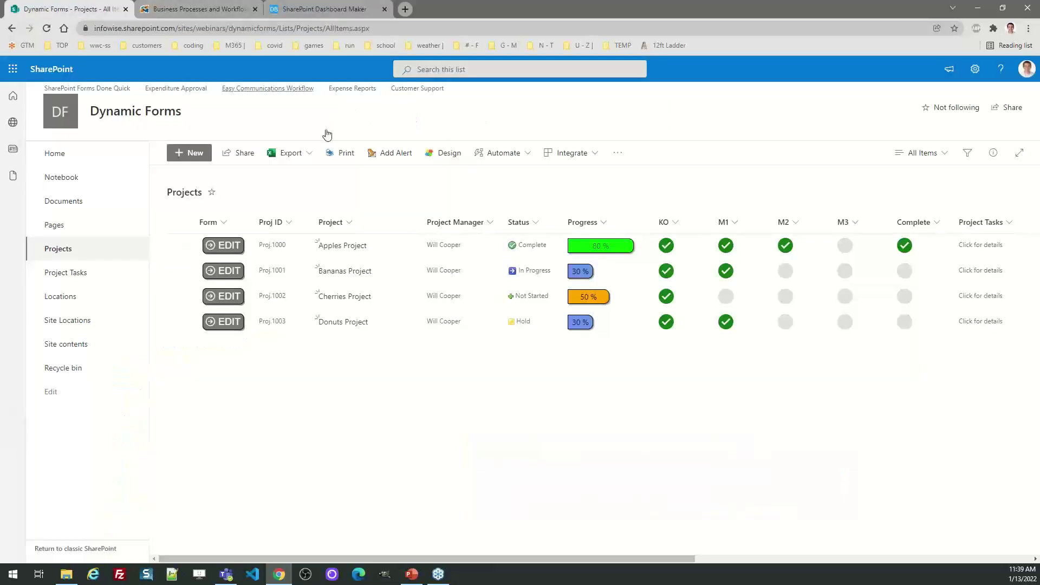
Replace the KO column's formatting with the copied lightbulb JSON and save it.
left_click(674, 223)
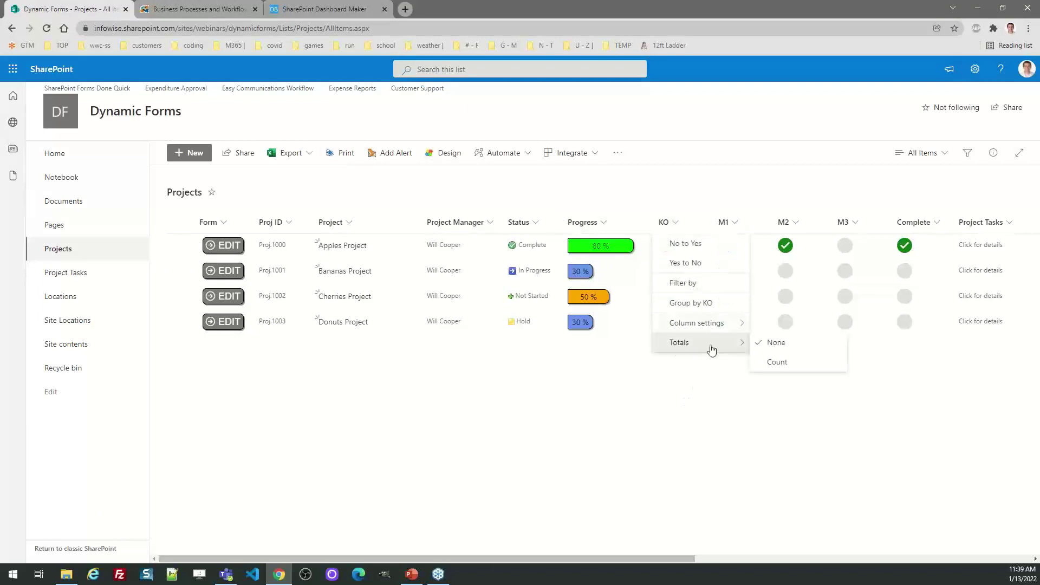
mouse_move(719, 325)
left_click(800, 343)
left_click(943, 397)
key("ctrl+a")
key("ctrl+v")
left_click(952, 549)
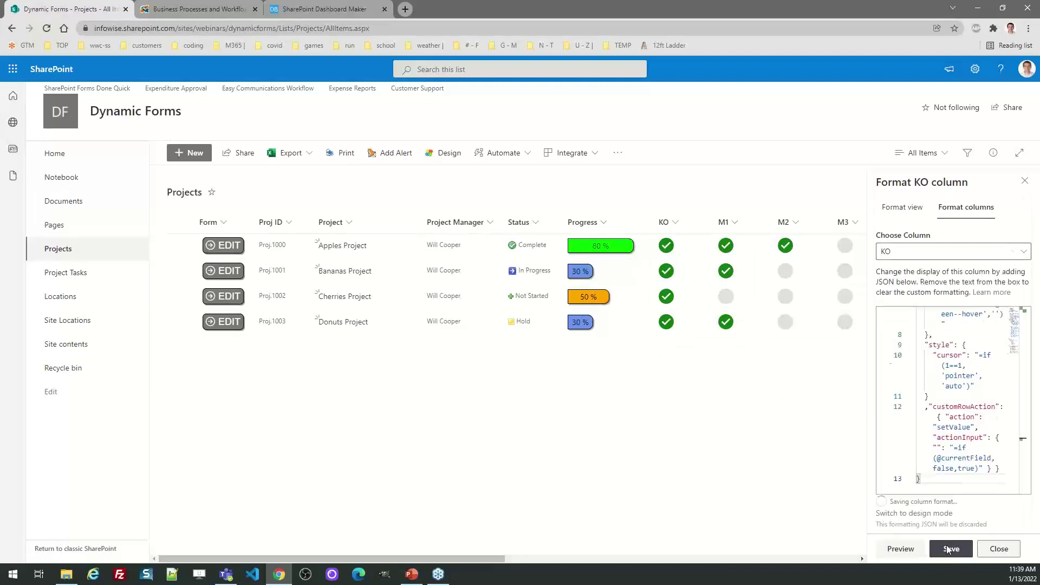
Toggle Apples Project's KO bulb twice to test it, then go back a page.
left_click(667, 249)
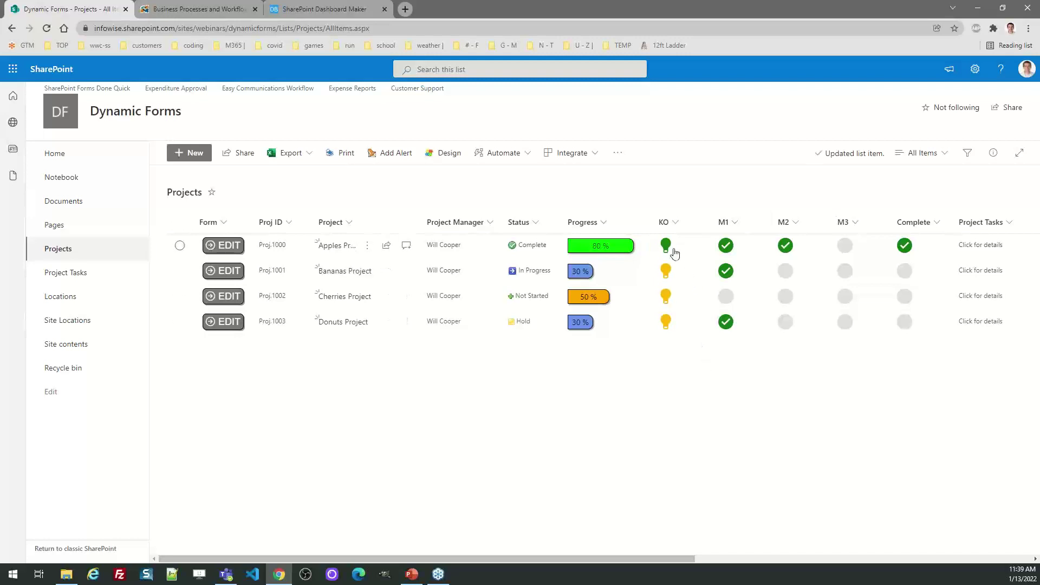
left_click(667, 248)
left_click(11, 28)
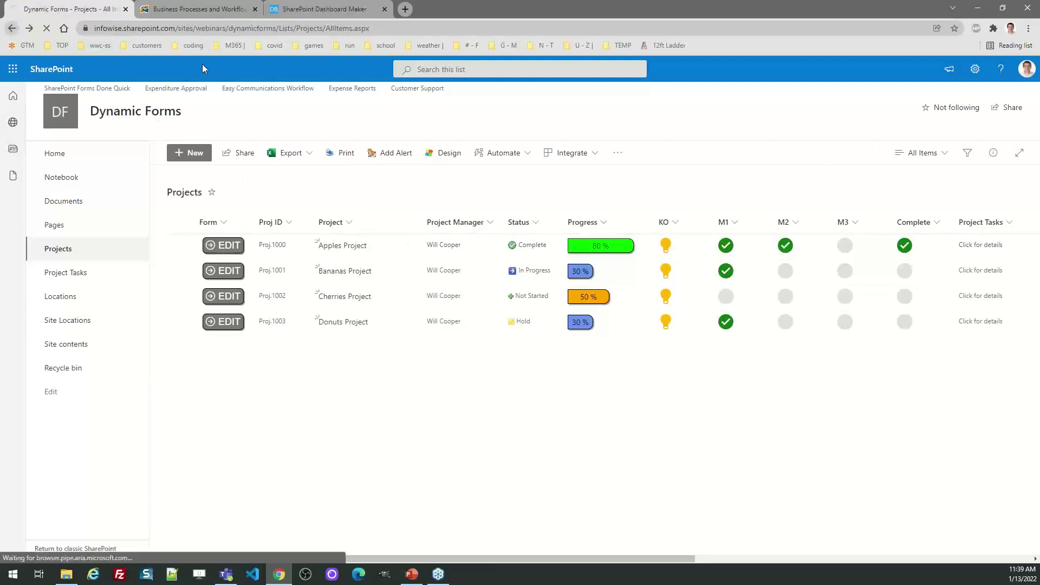
Cycle through the browser tabs, open the Projects list from the Infowise header, and return to Dashboard Maker.
left_click(308, 9)
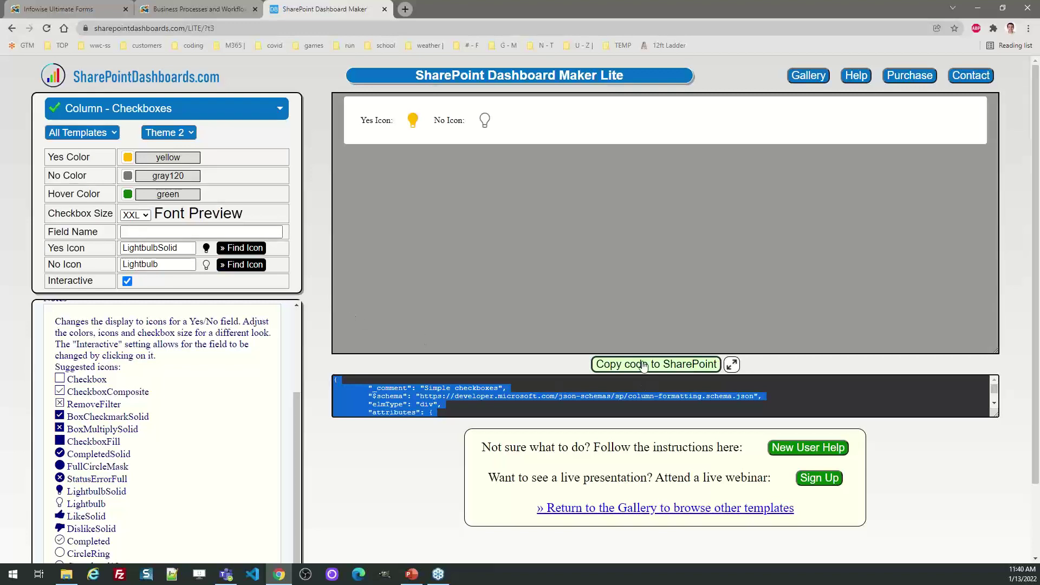
left_click(51, 9)
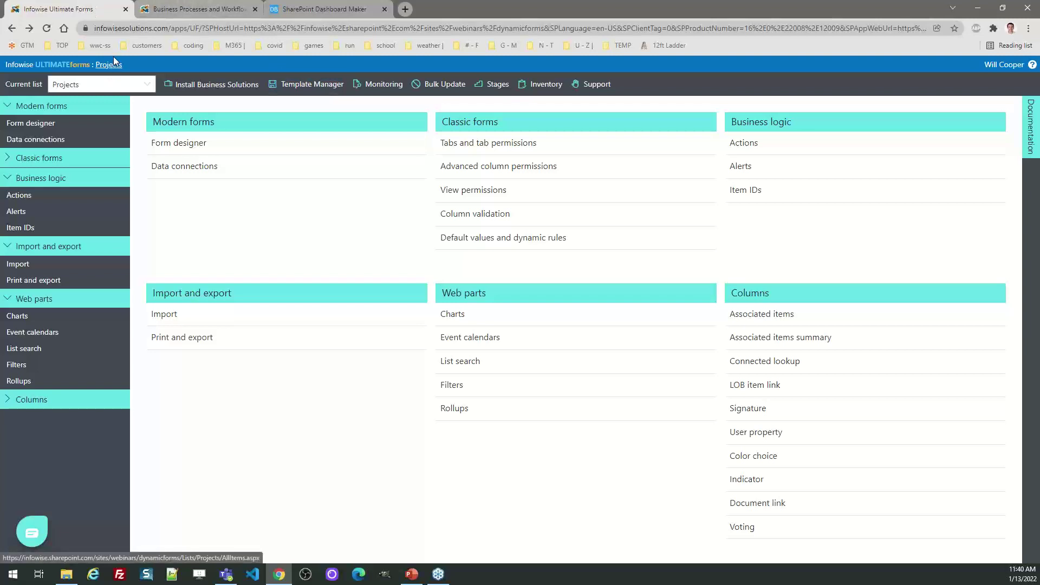
left_click(204, 5)
left_click(95, 7)
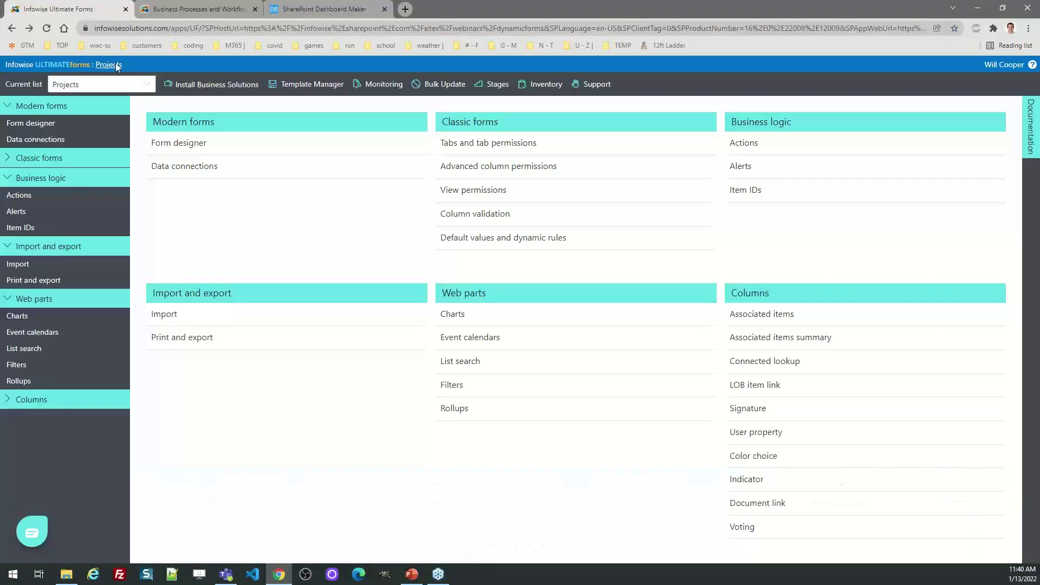
left_click(116, 64)
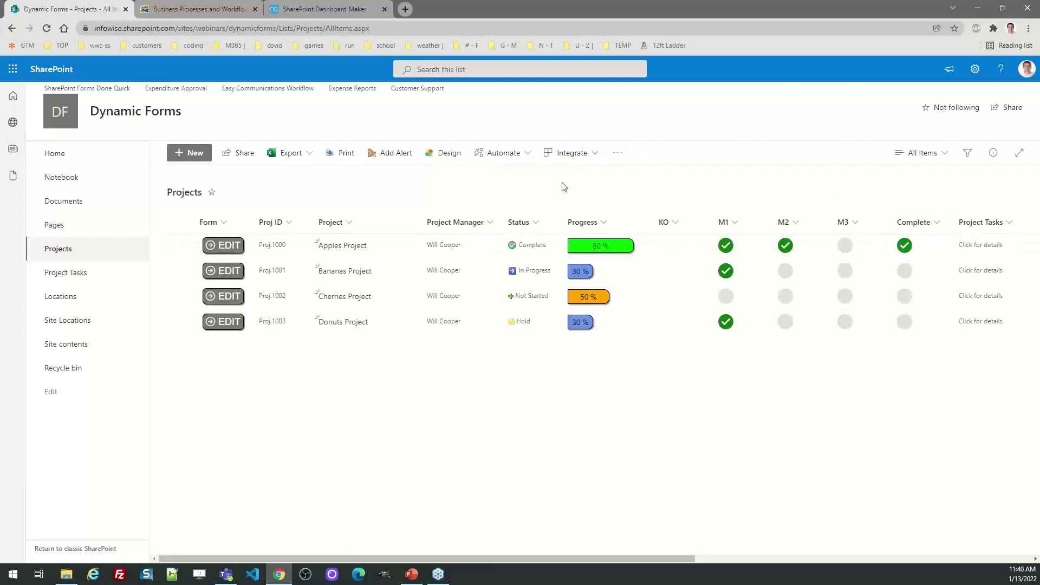
left_click(347, 7)
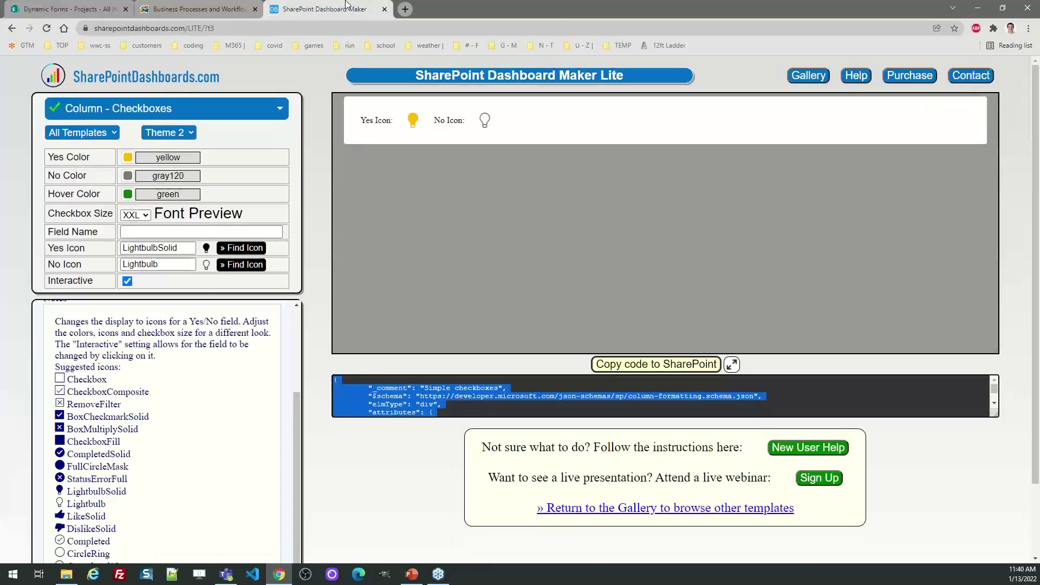
Set the checkbox template's Field Name to 'Complete' and copy its code to SharePoint.
left_click(140, 233)
type("Complete")
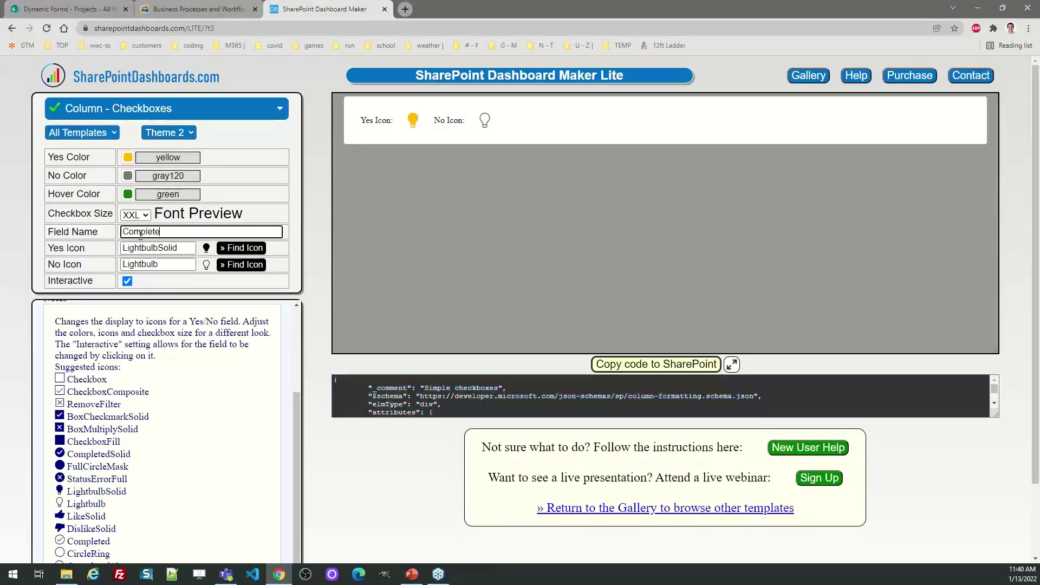
key("Tab")
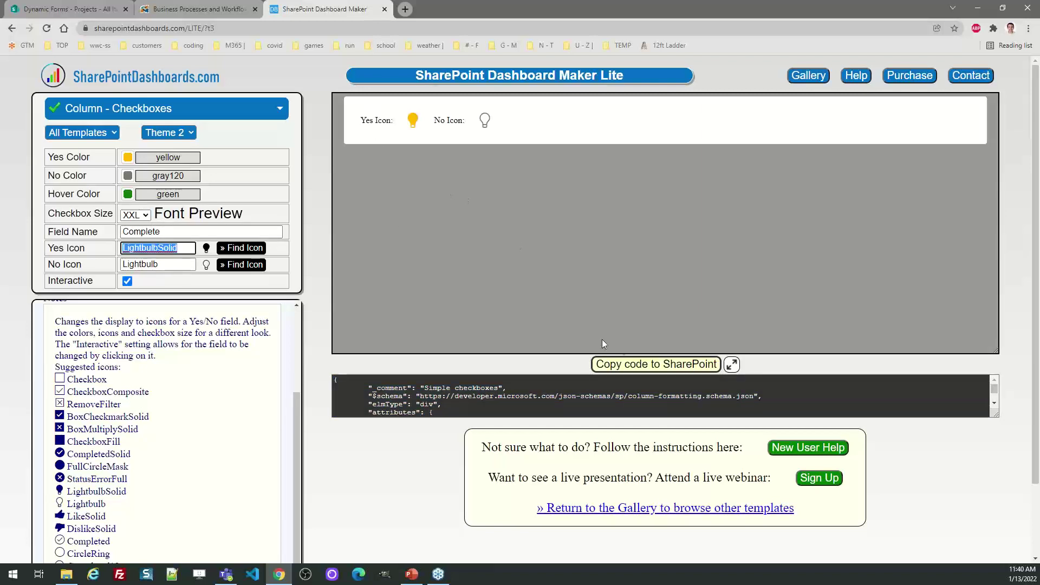
left_click(631, 365)
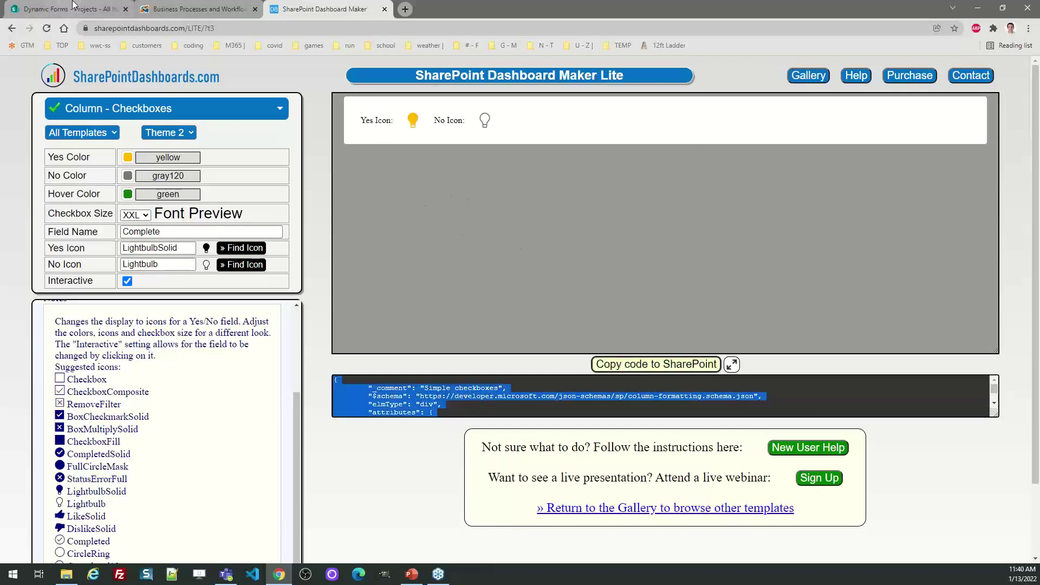
left_click(74, 7)
Paste the lightbulb formatting into the Complete column, save, and test toggling the Bananas row.
left_click(921, 224)
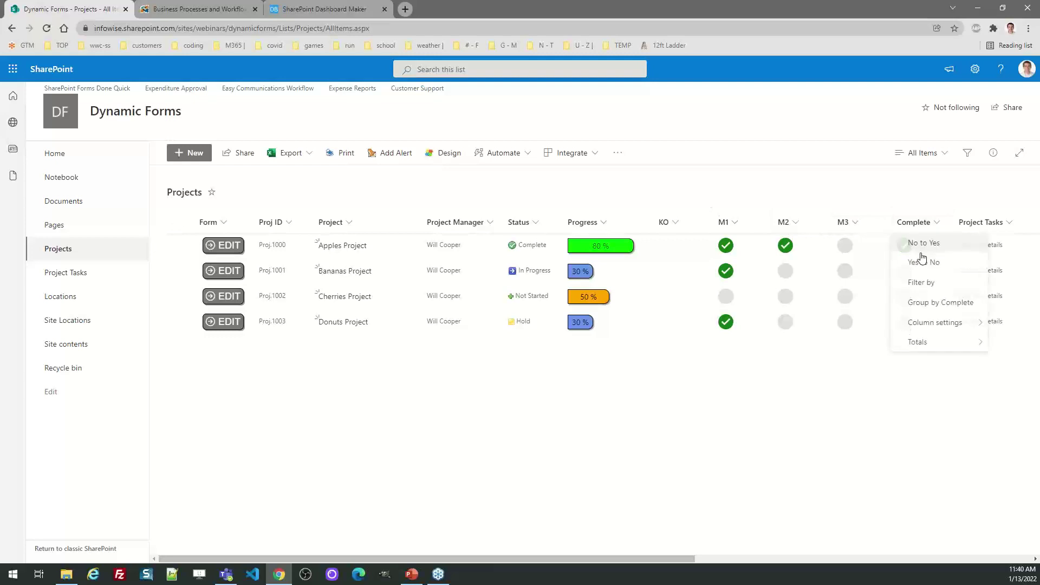
mouse_move(931, 324)
left_click(837, 343)
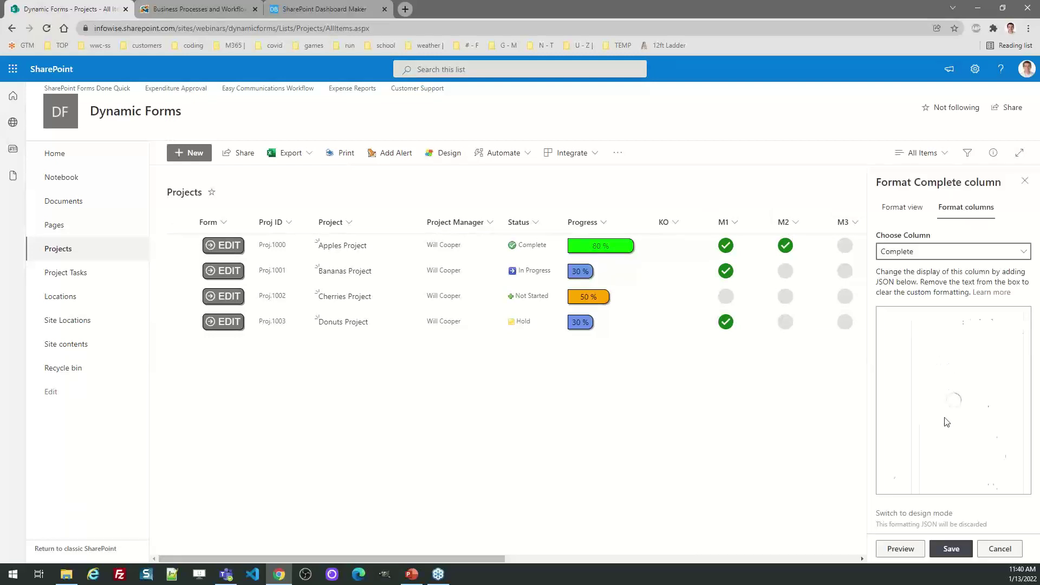
key("ctrl+a")
key("ctrl+v")
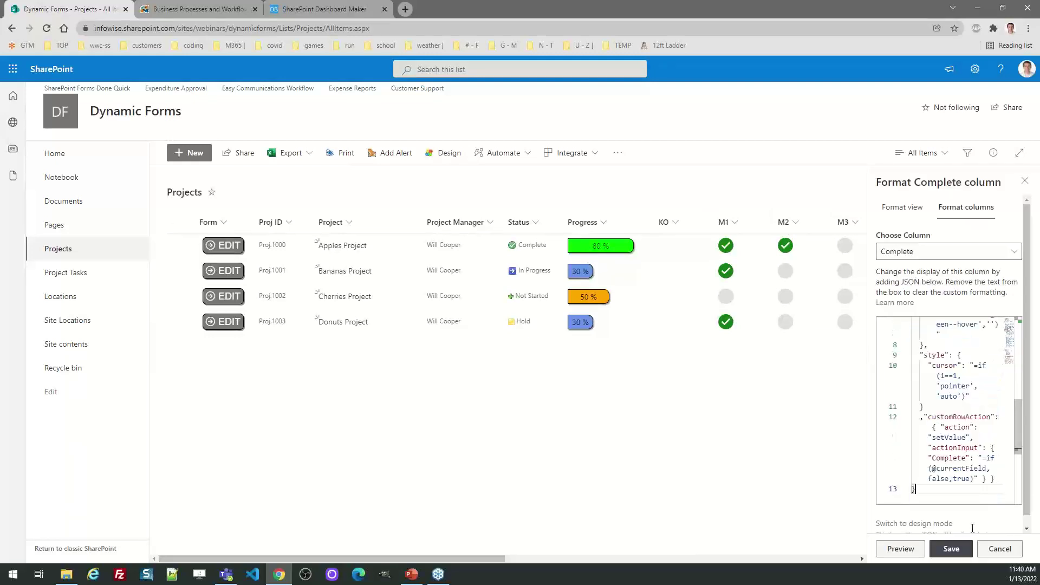
left_click(951, 549)
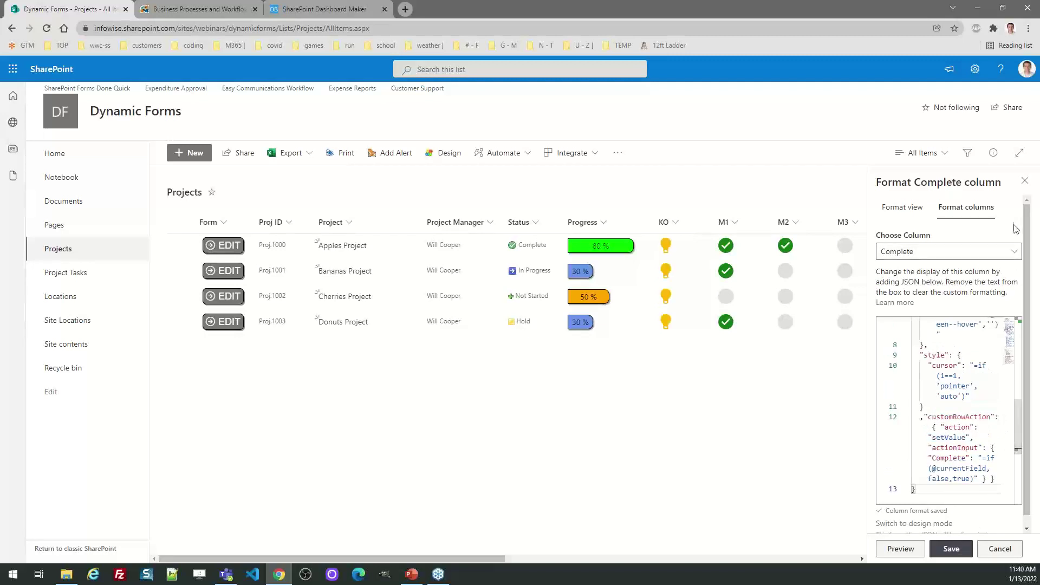
left_click(1025, 180)
left_click(904, 270)
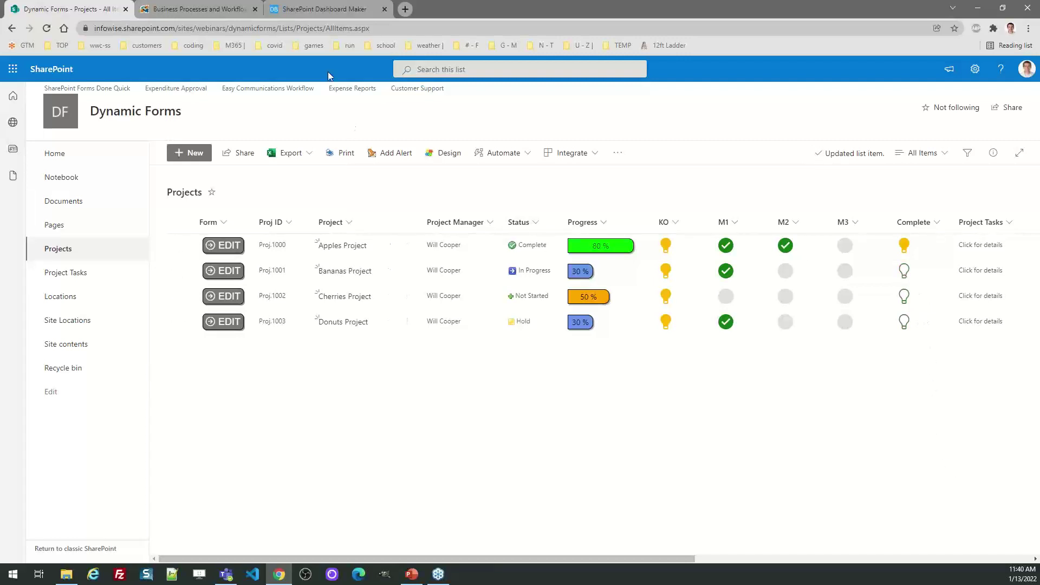
left_click(322, 11)
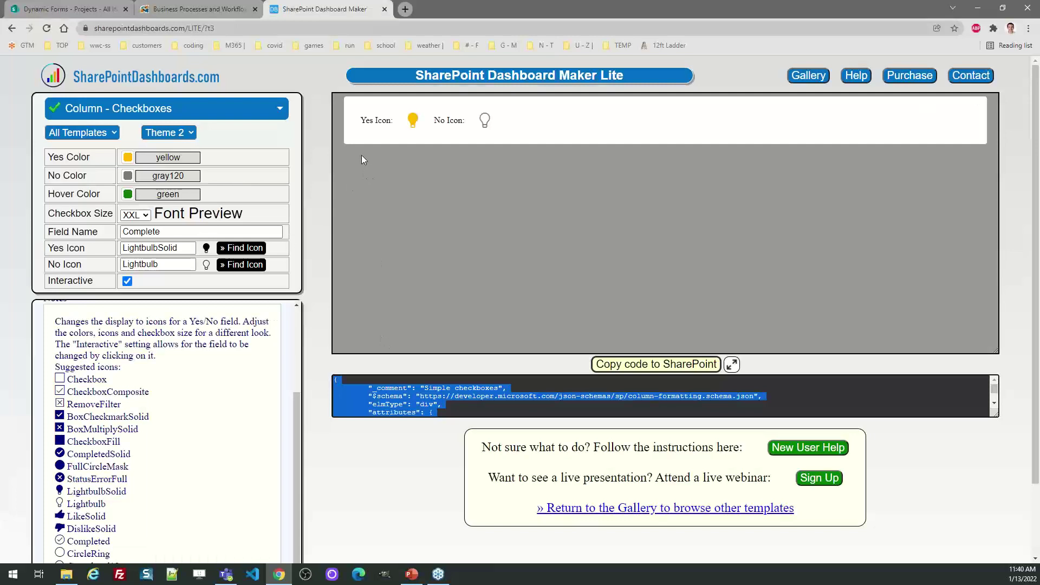
Return to the gallery and open the Chart / Bars (All Rows) template.
left_click(656, 509)
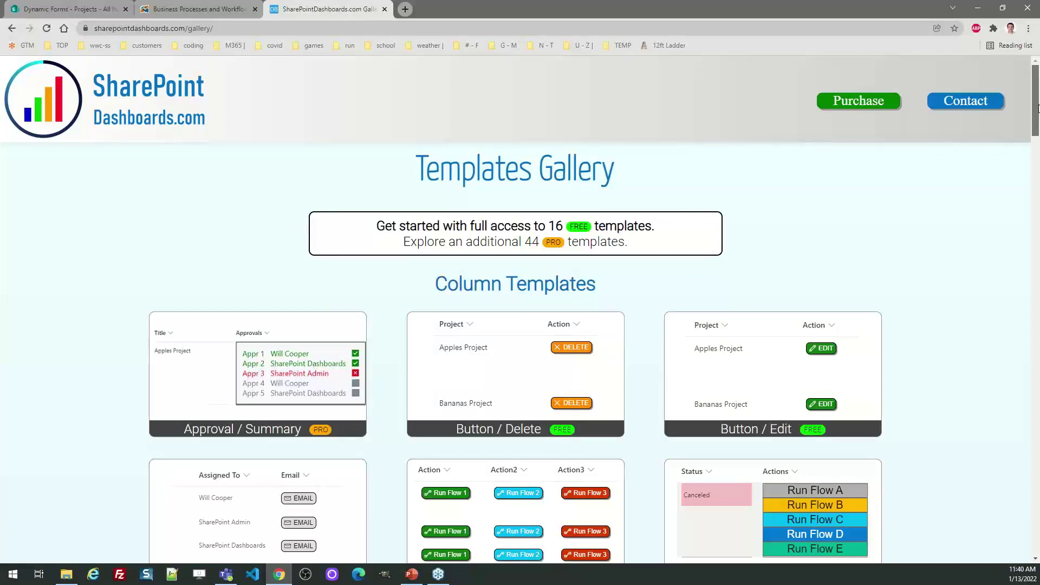
left_click_drag(1038, 108, 1038, 401)
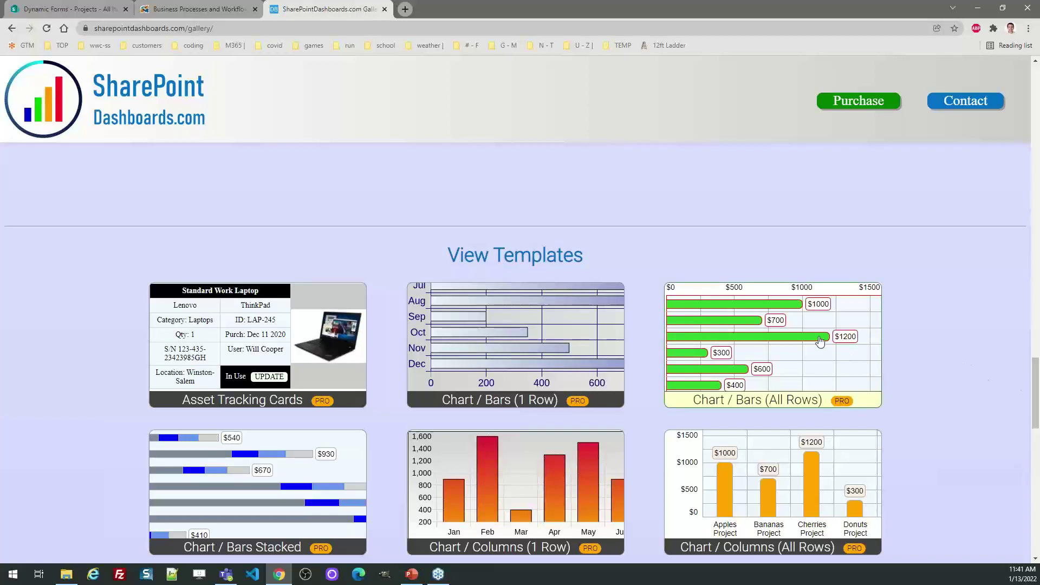
left_click(773, 340)
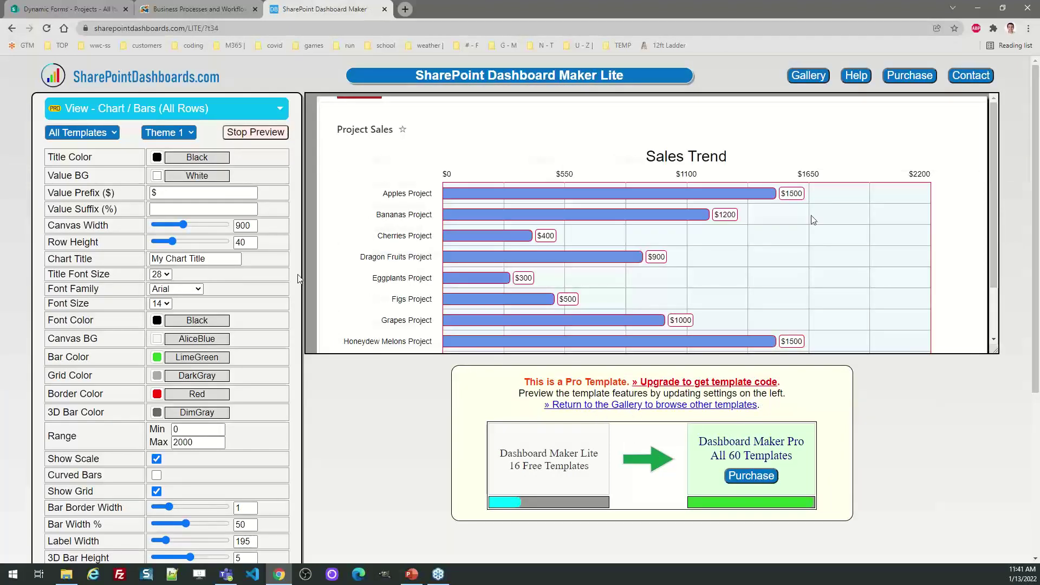
On the editable sample chart, set canvas width 863, 3D bar height 6 and row height 61.
left_click(258, 133)
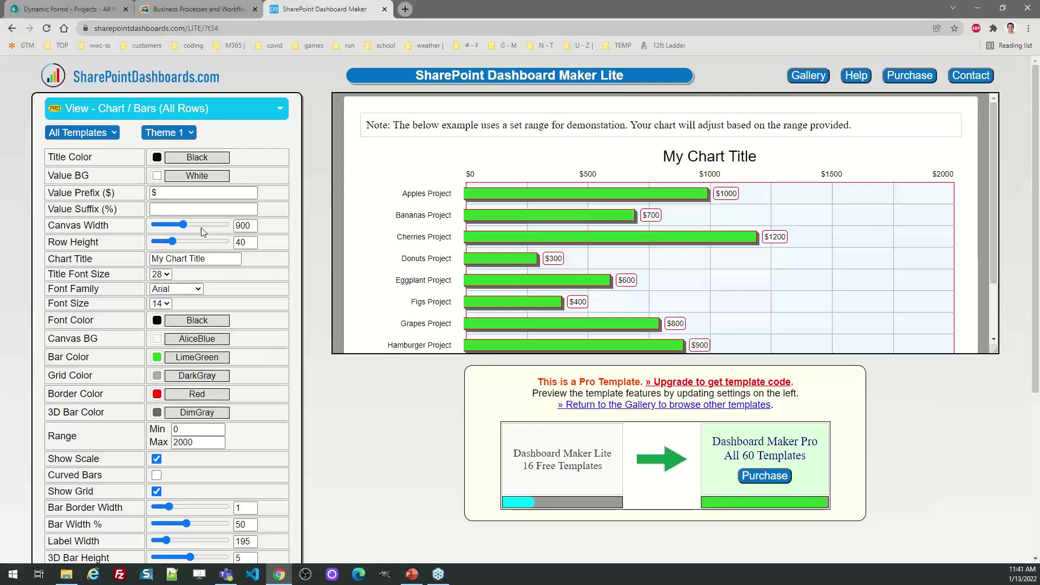
mouse_move(183, 224)
left_mouse_down()
mouse_move(168, 225)
mouse_move(185, 226)
left_mouse_up()
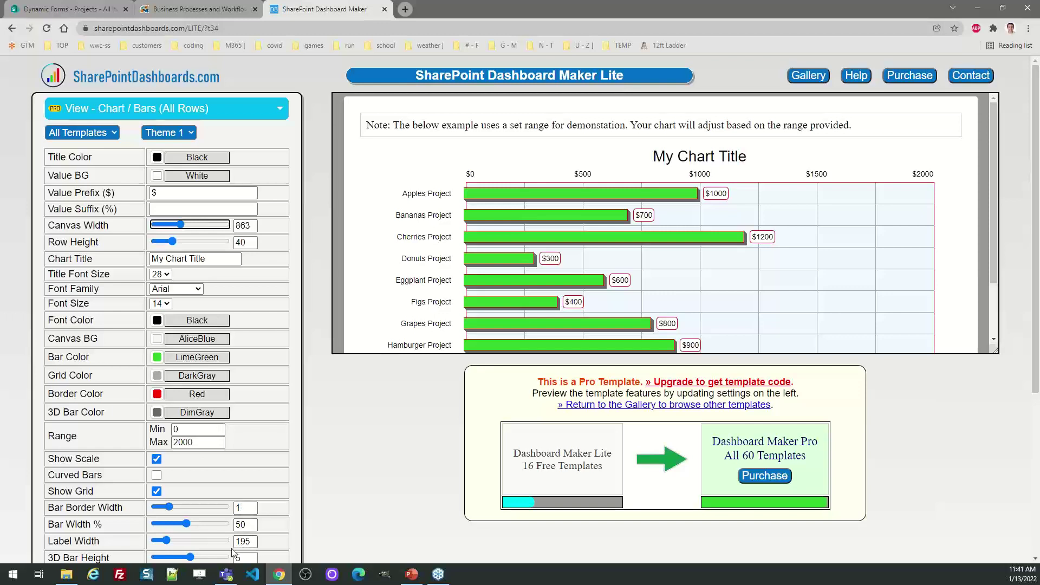
left_click(190, 557)
key("Right")
key("Right")
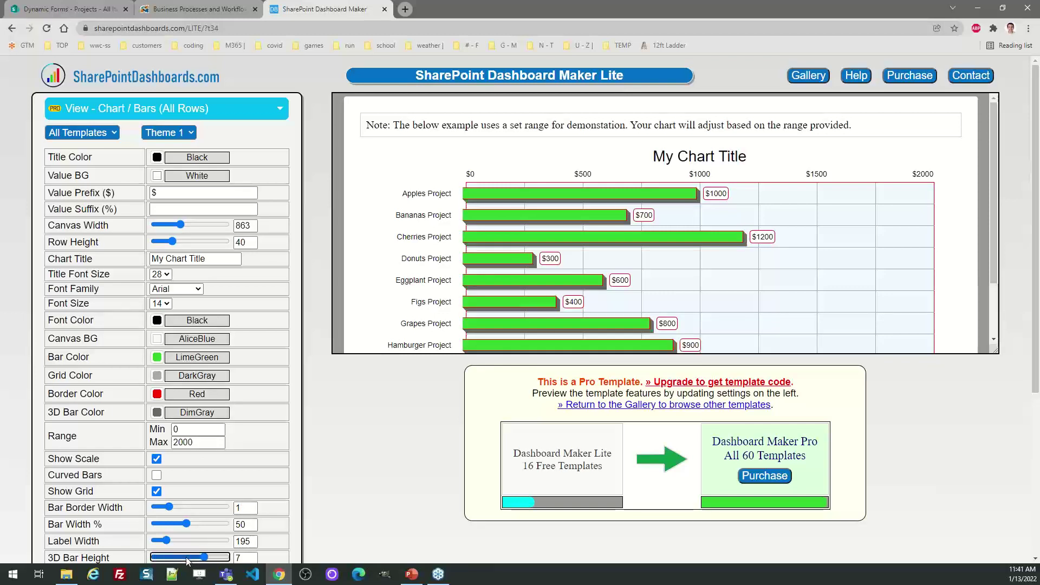
key("Left")
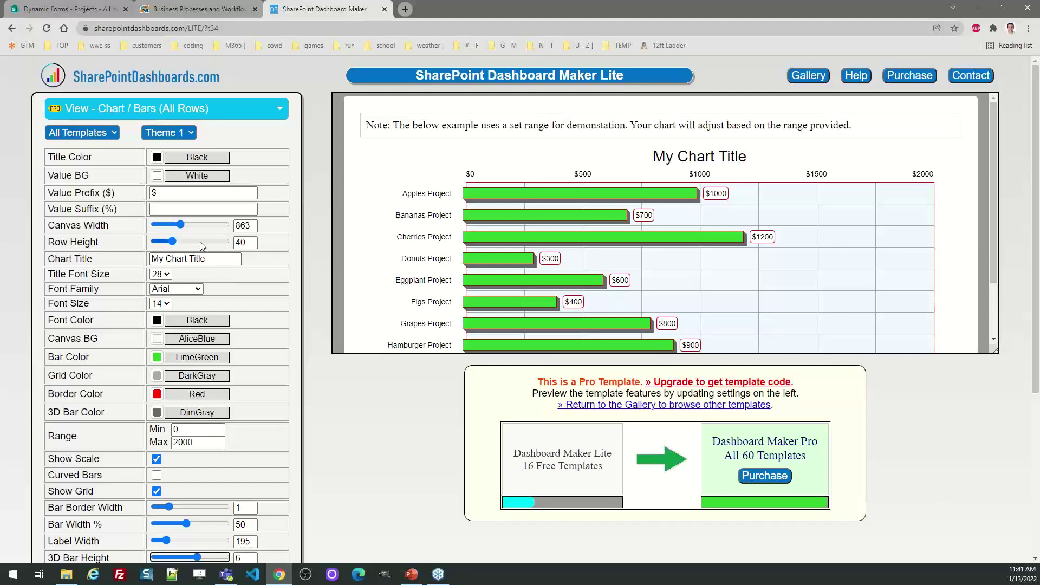
left_click_drag(172, 242, 192, 247)
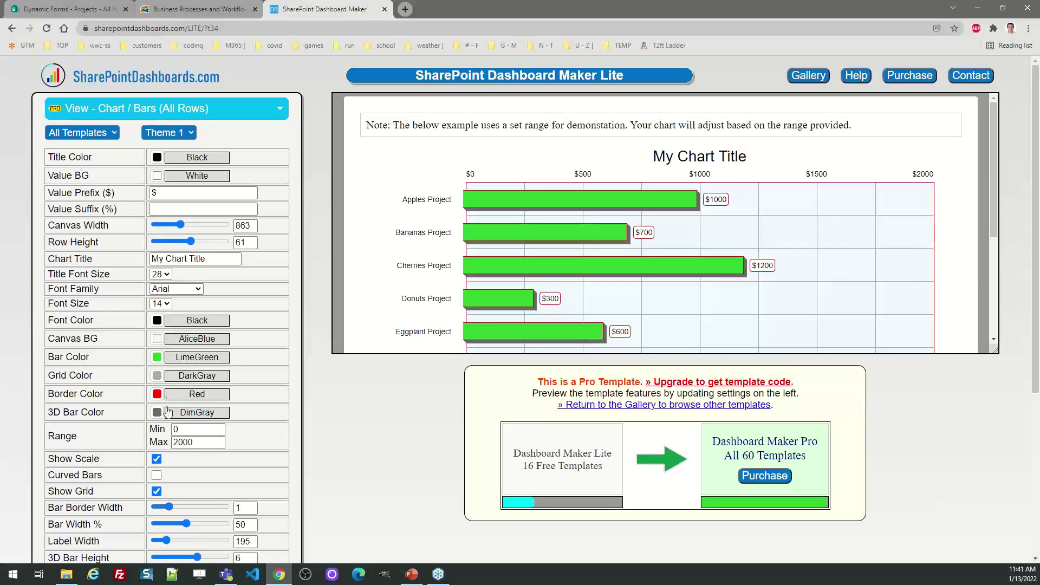
Give the bar chart a Blue border and a CornflowerBlue canvas background.
left_click(157, 394)
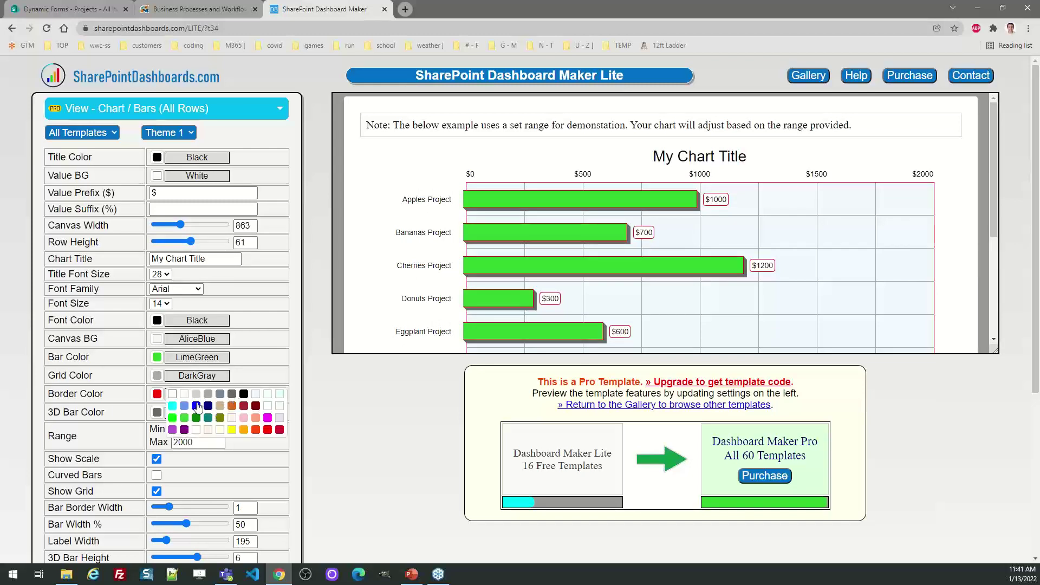
left_click(197, 406)
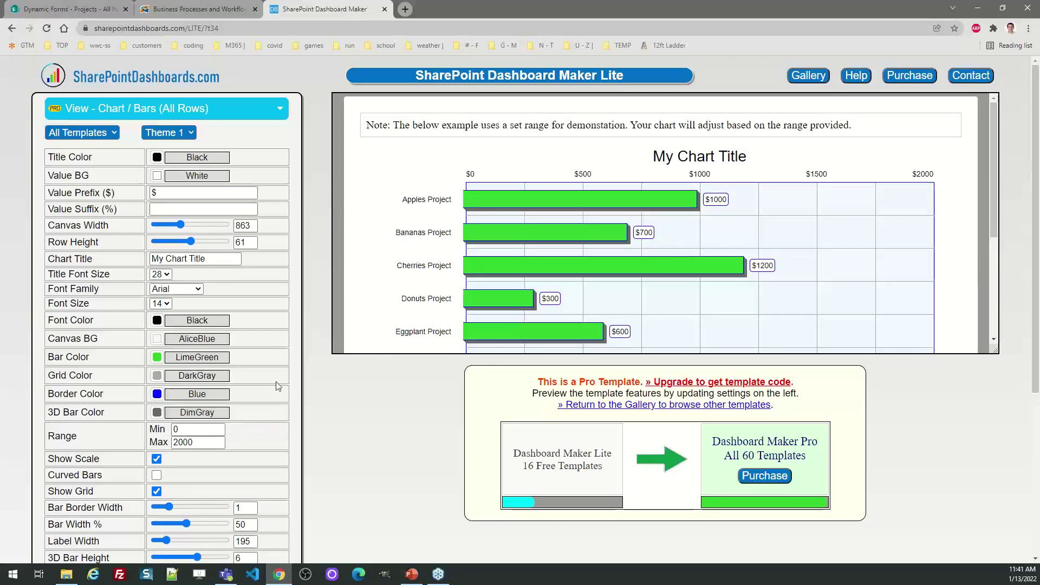
left_click(161, 340)
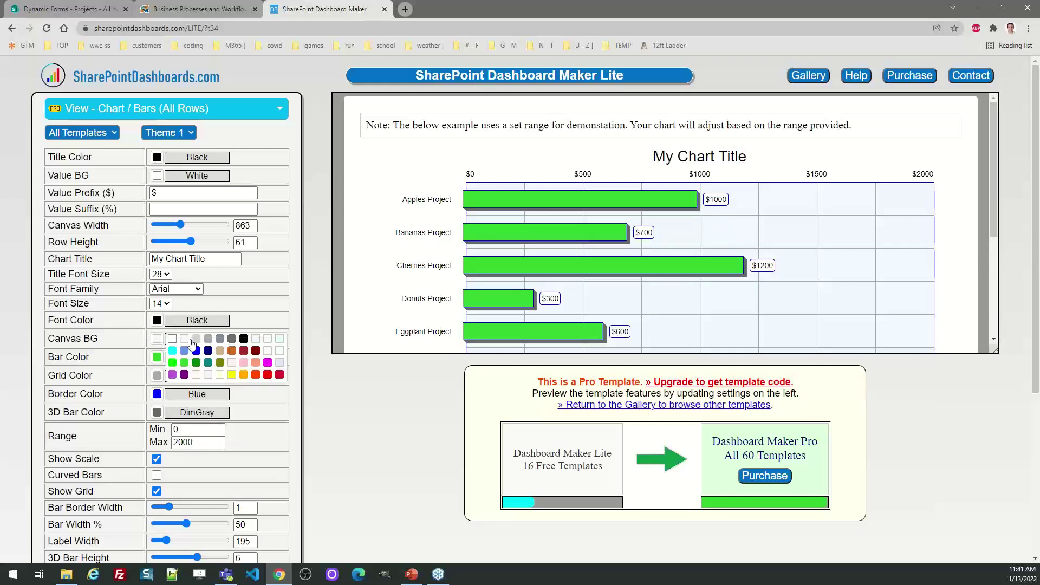
left_click(183, 351)
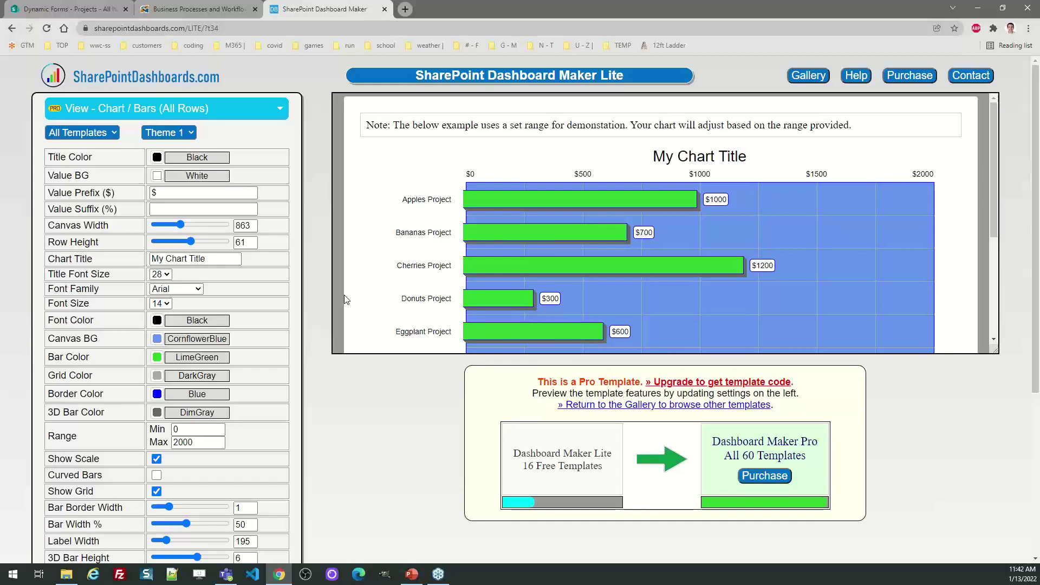
left_click(796, 76)
Open the Chart / Line (1 Row) template and stop its preview for editing.
scroll(1036, 128, "down", 1)
left_click_drag(1036, 128, 1039, 449)
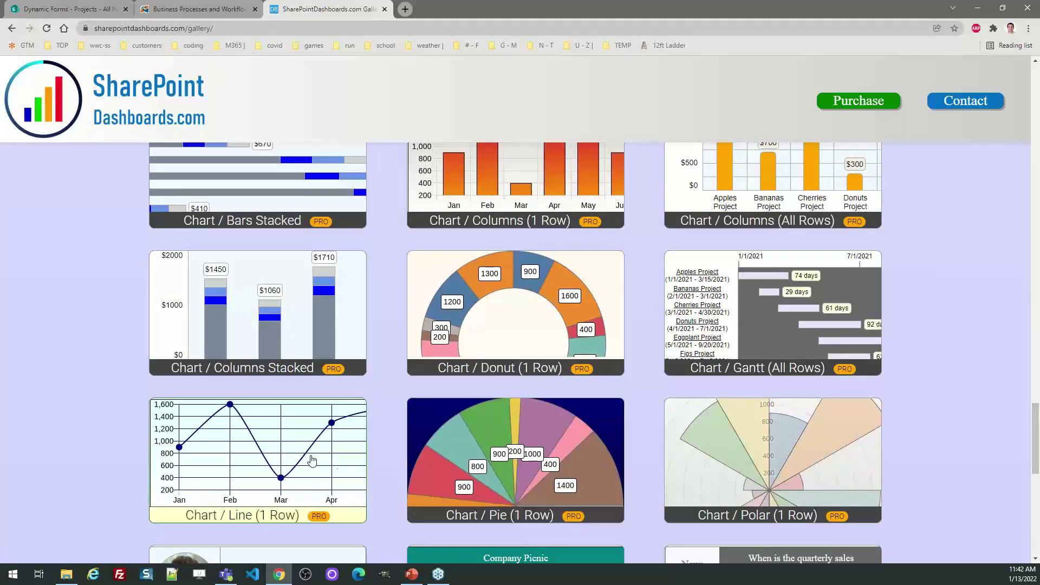
left_click(354, 458)
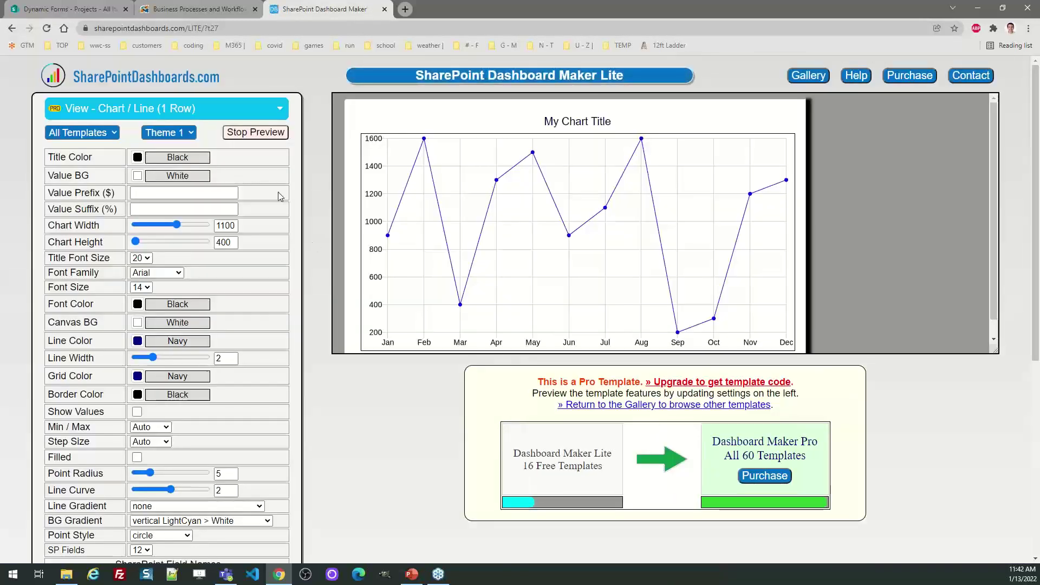
left_click(266, 135)
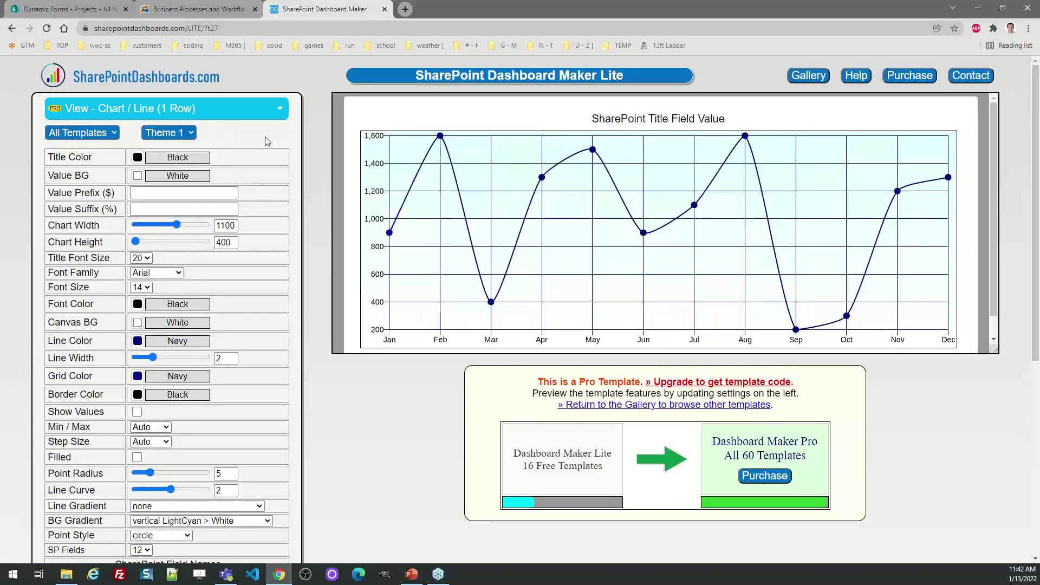
mouse_move(1036, 222)
left_mouse_down()
mouse_move(1037, 308)
mouse_move(1029, 220)
left_mouse_up()
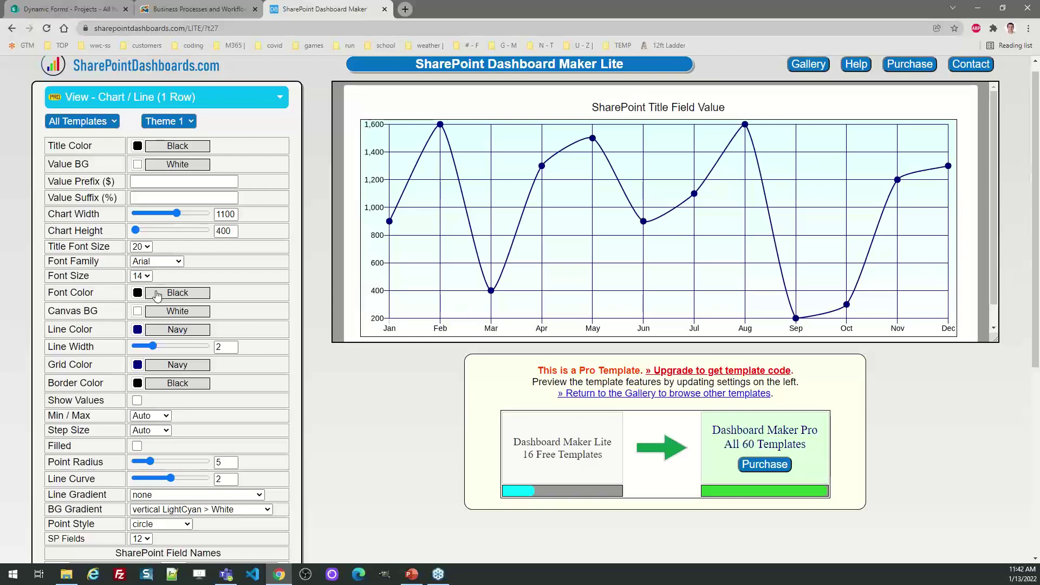
Set the line chart's font size to 18 and regenerate its test data.
left_click(147, 275)
left_click(142, 331)
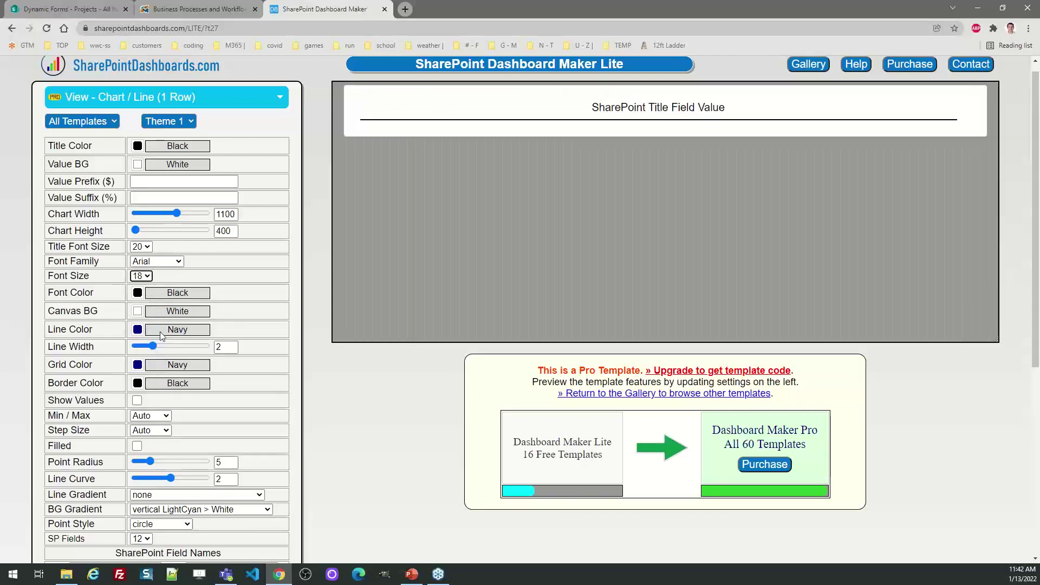
left_click_drag(1037, 234, 1038, 259)
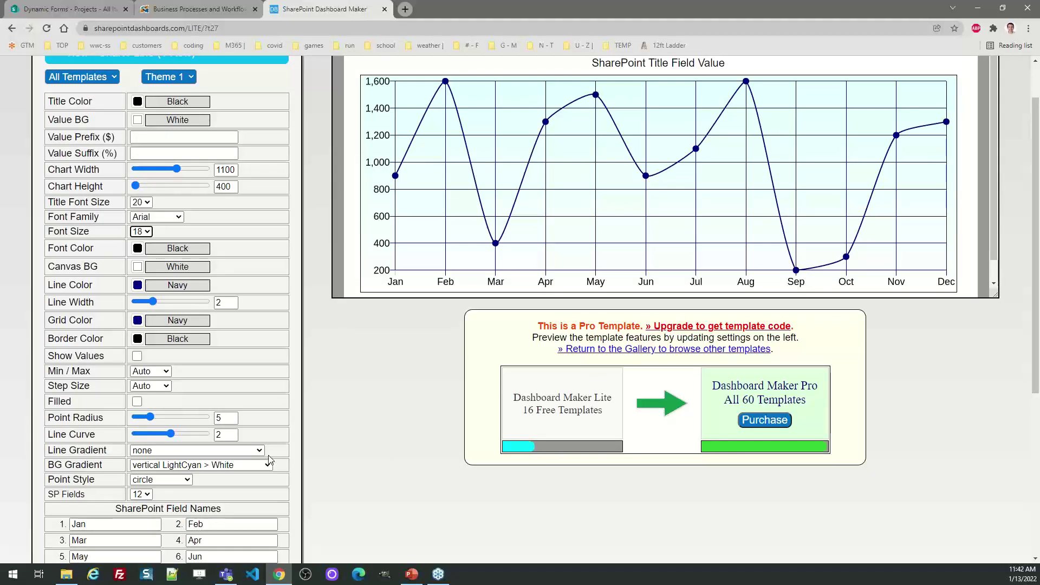
left_click_drag(1035, 275, 1035, 377)
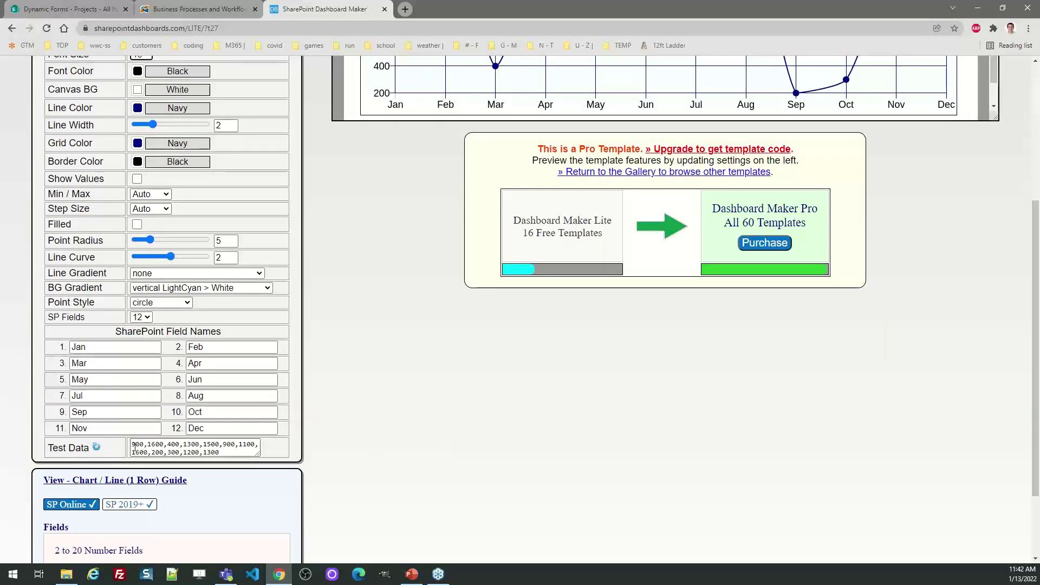
left_click(101, 451)
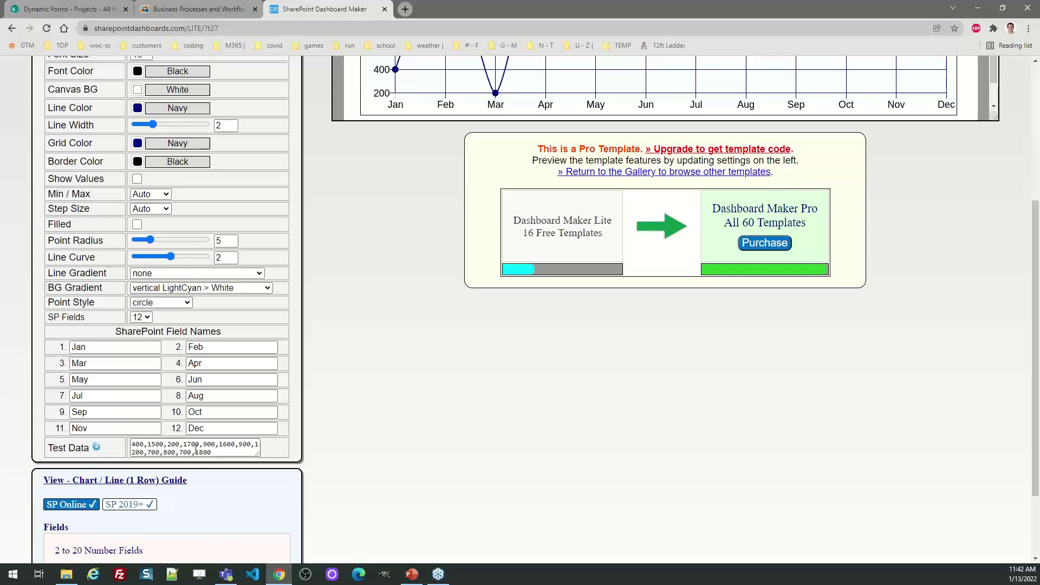
left_click_drag(1037, 393, 1038, 279)
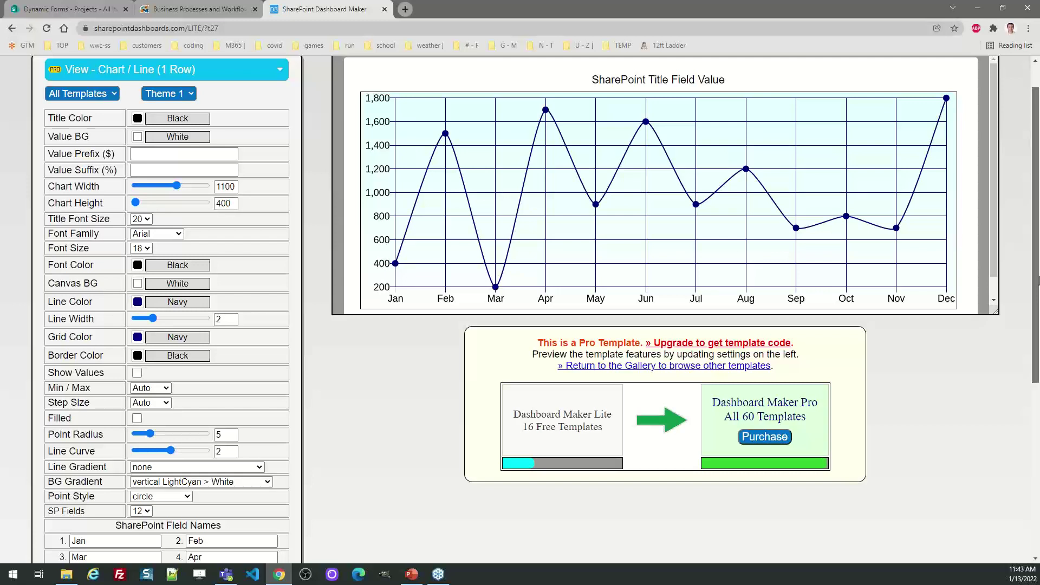
Set line curve to 0, show values with a $ prefix, and raise chart height to 554.
left_click_drag(164, 453, 109, 448)
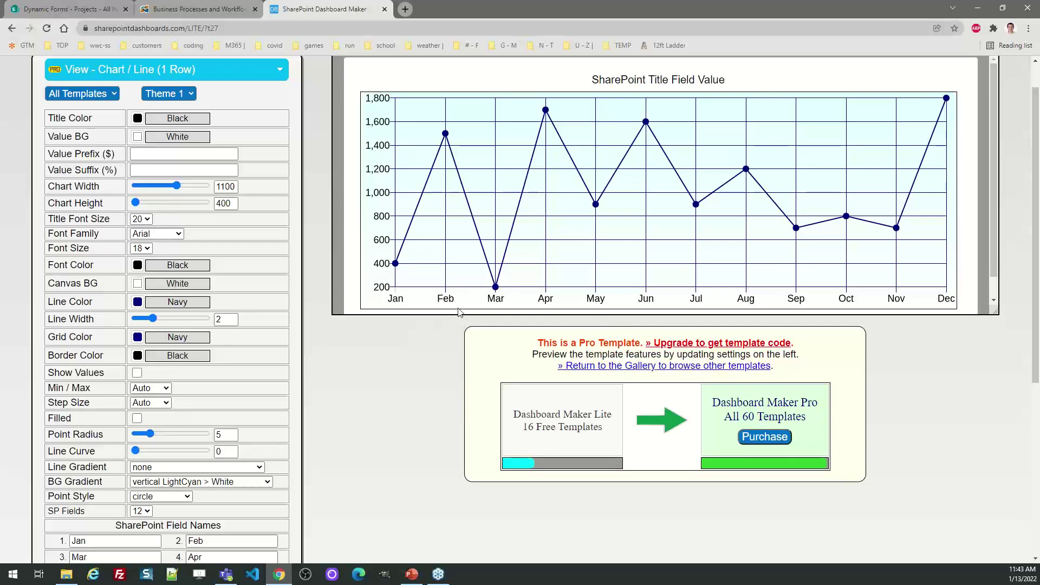
left_click(136, 373)
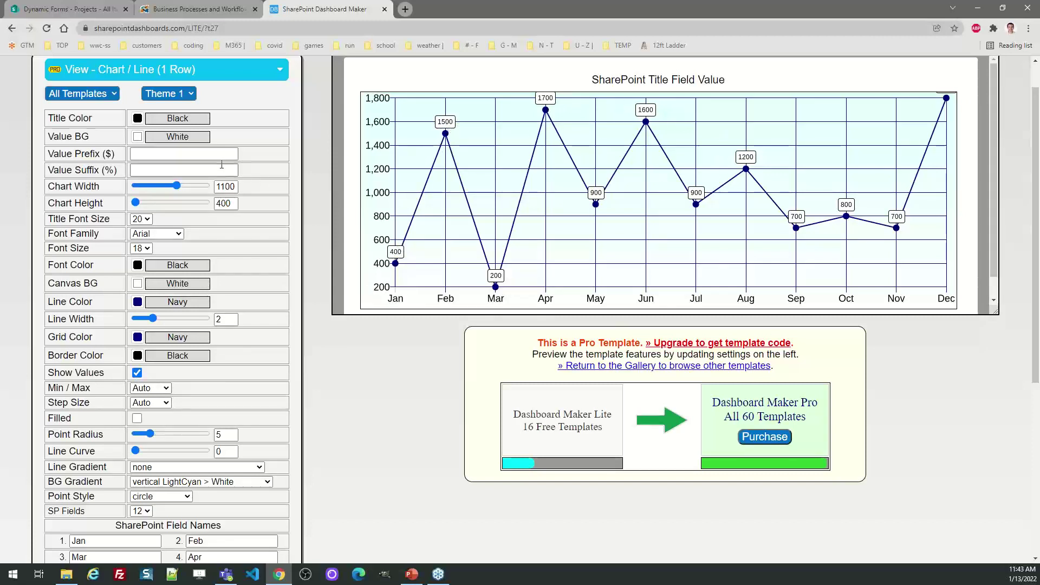
left_click(176, 155)
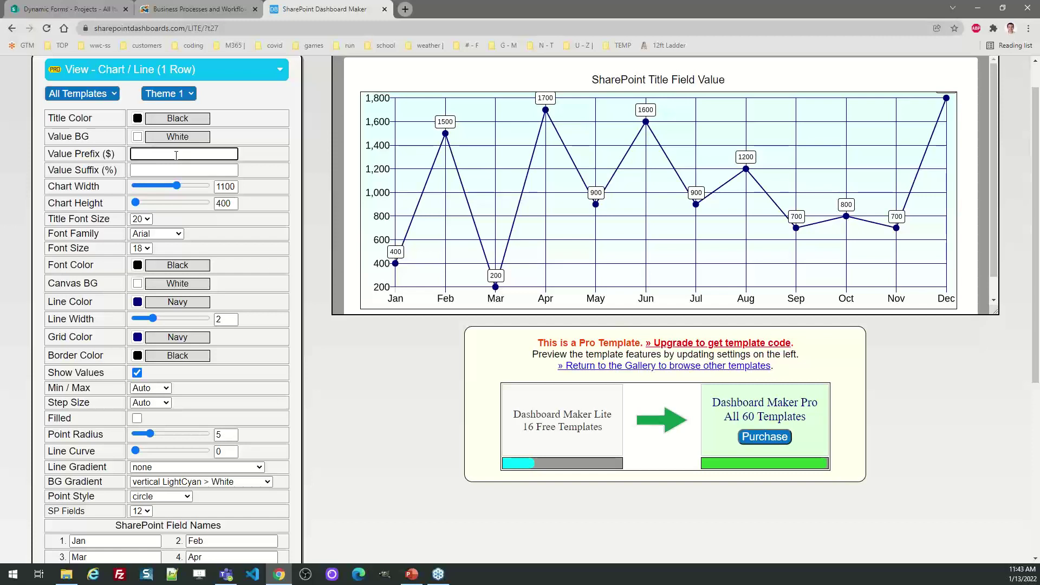
key("Tab")
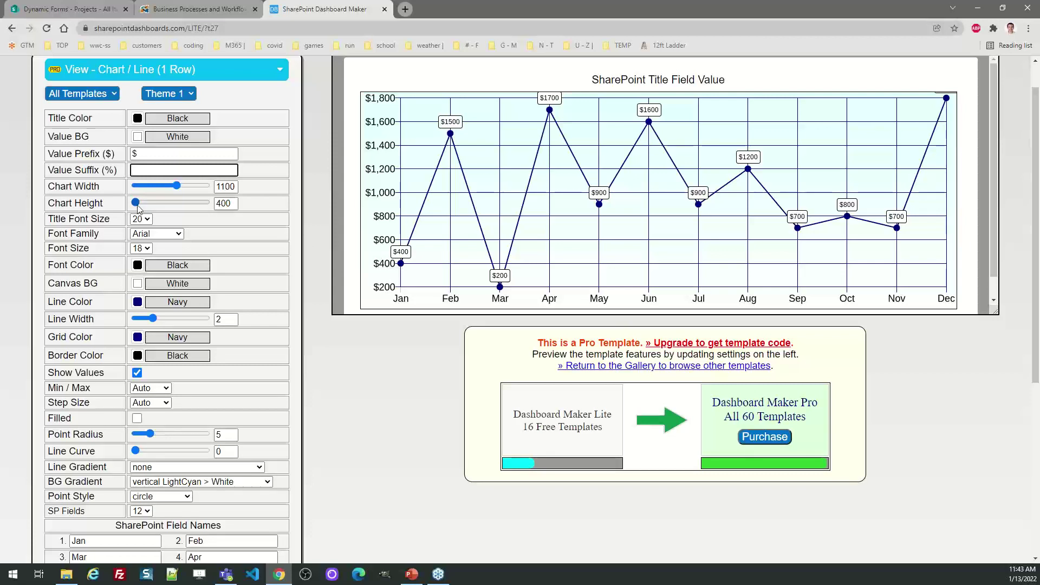
left_click_drag(137, 204, 153, 203)
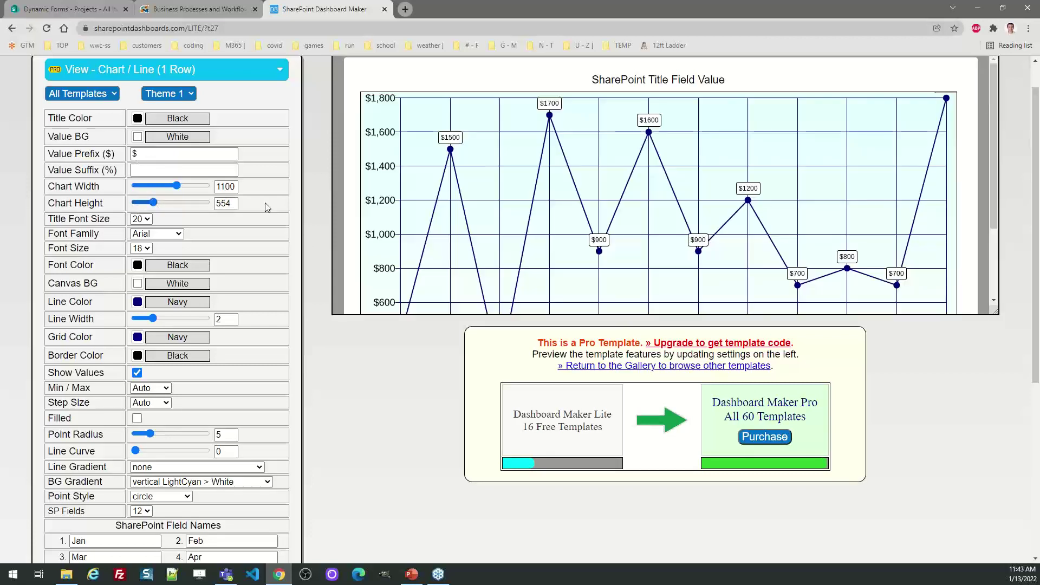
left_click_drag(995, 185, 994, 240)
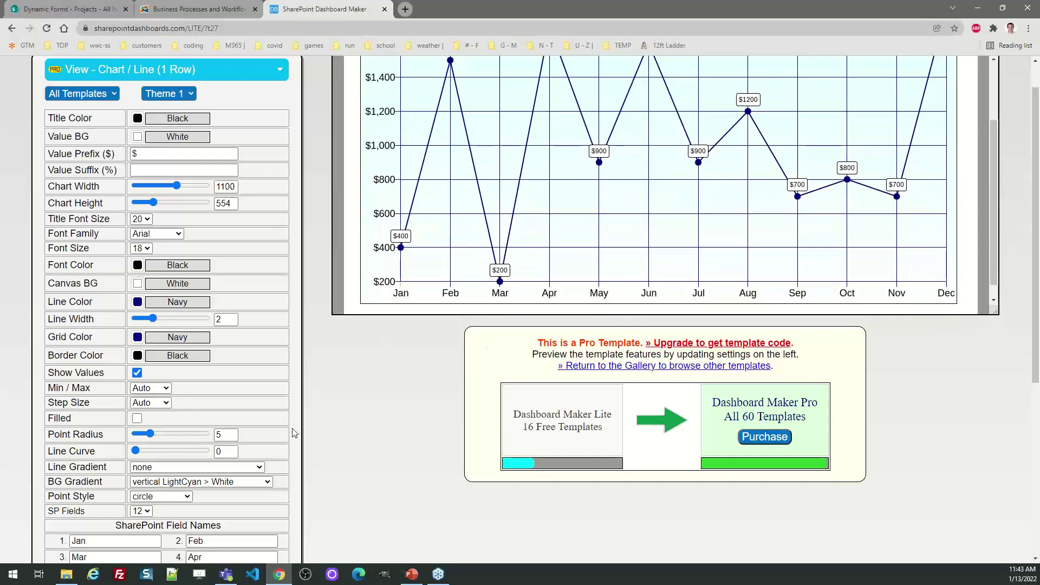
Apply the vertical HoneyDew > White background gradient and increase line width from 2 to 3.
left_click(266, 482)
scroll(244, 452, "down", 1)
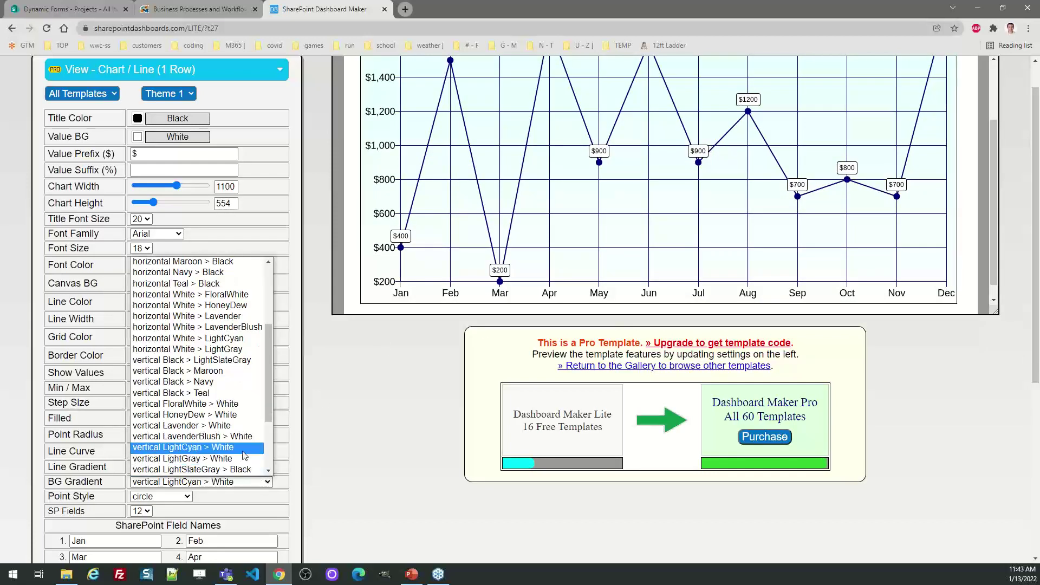
left_click(242, 438)
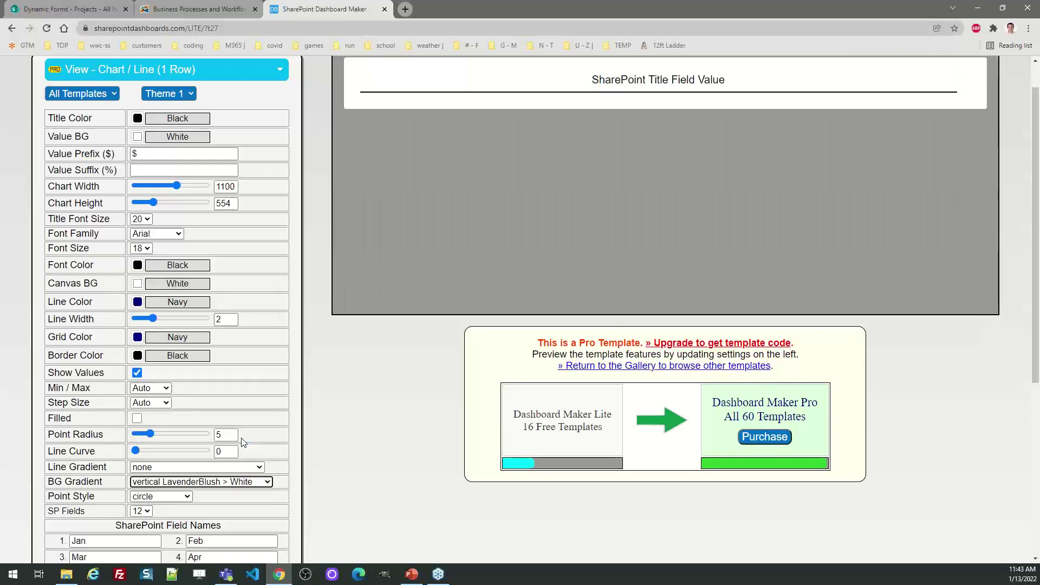
left_click_drag(990, 217, 998, 271)
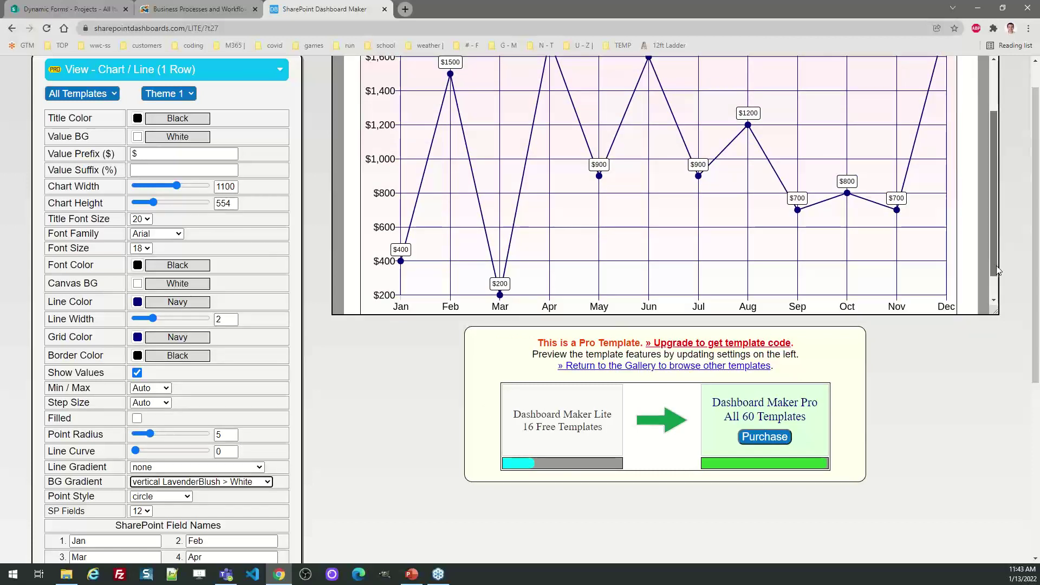
left_click(258, 480)
key("Down")
key("Down")
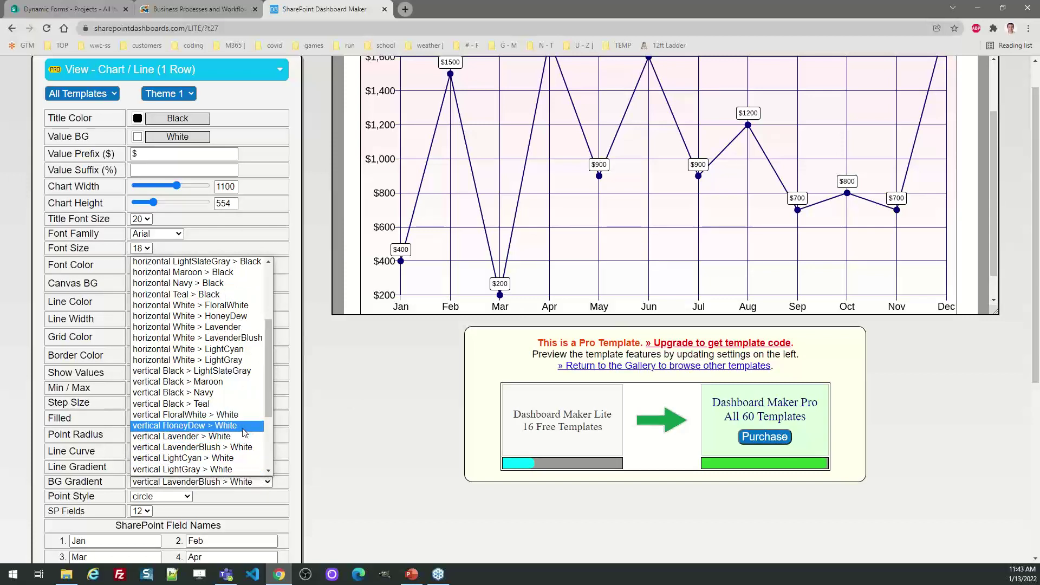
left_click(243, 428)
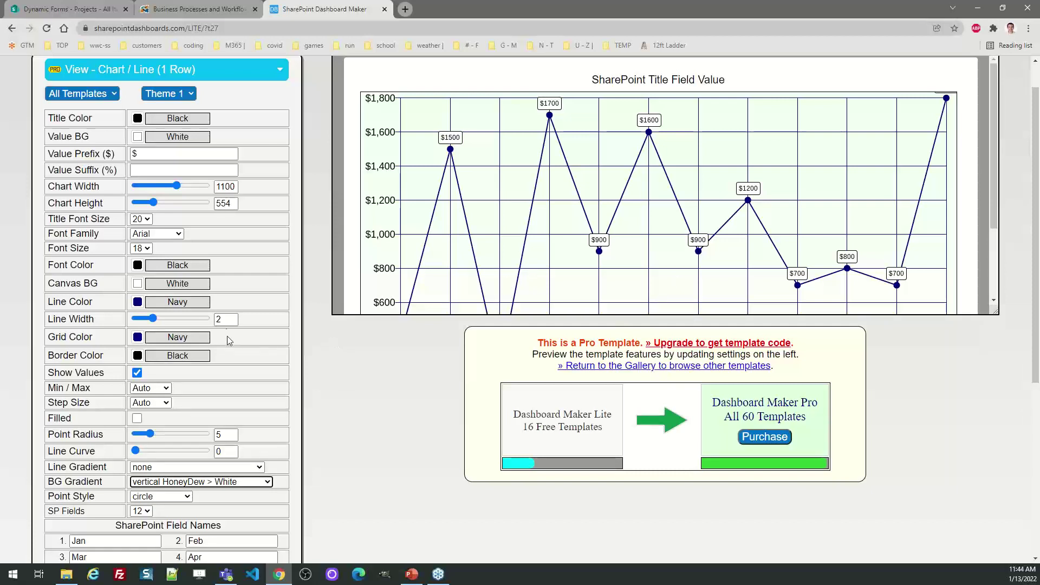
left_click_drag(155, 322, 171, 324)
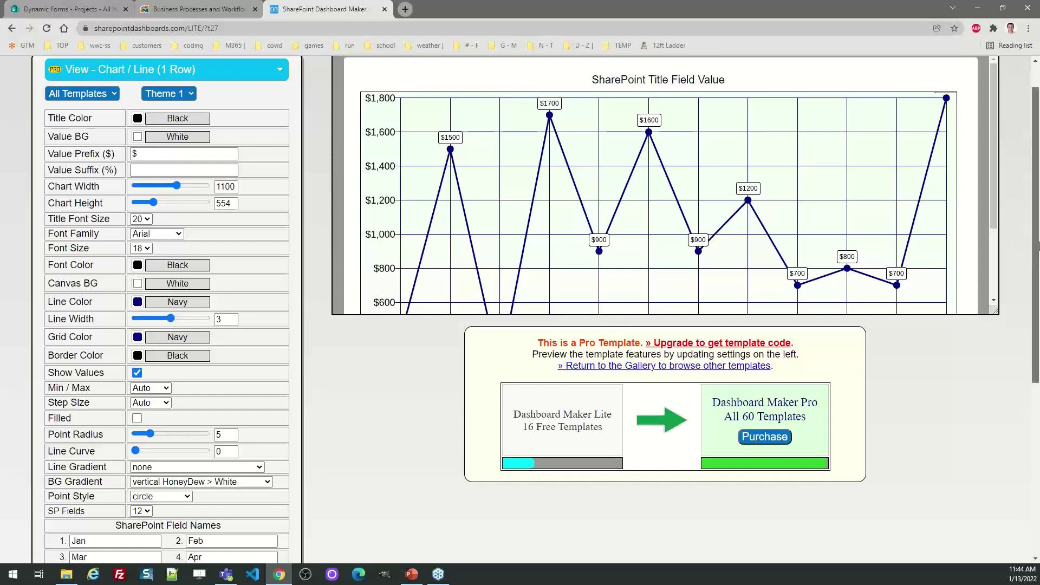
scroll(780, 339, "up", 1)
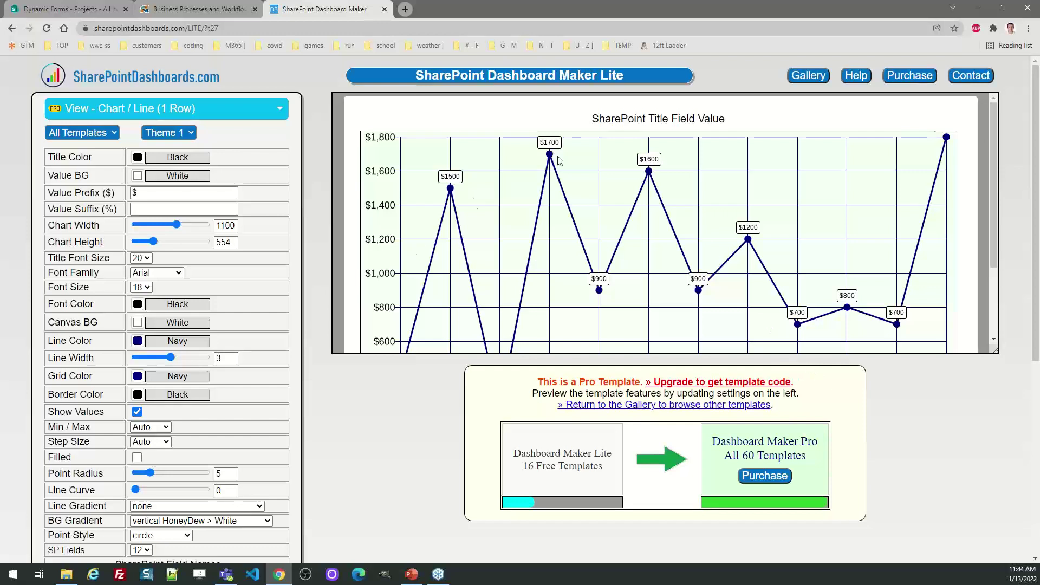
Open the Button / Delete template, briefly visiting its new user help page.
left_click(809, 76)
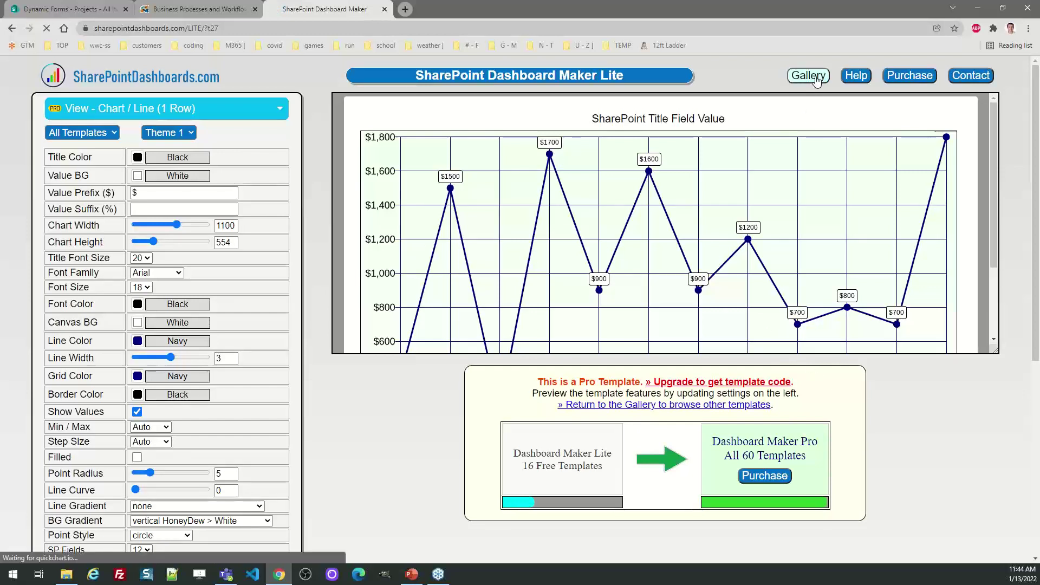
left_click(501, 395)
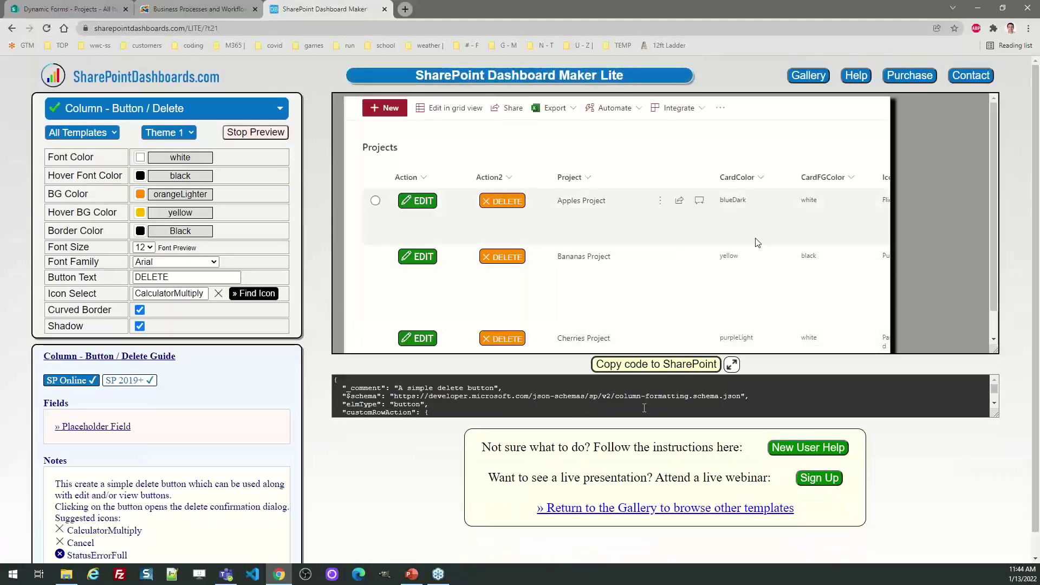
left_click(795, 450)
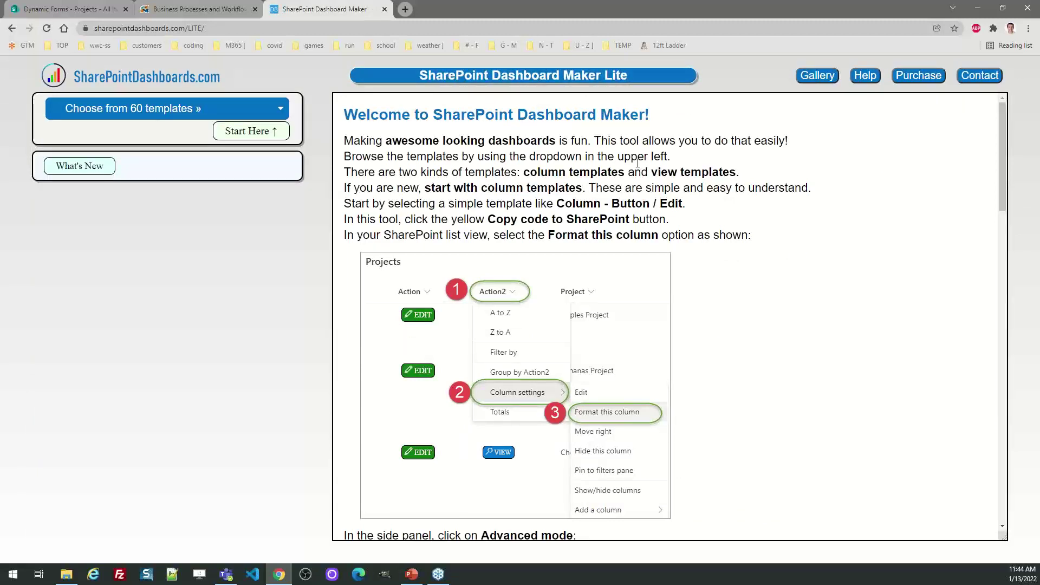
left_click(12, 29)
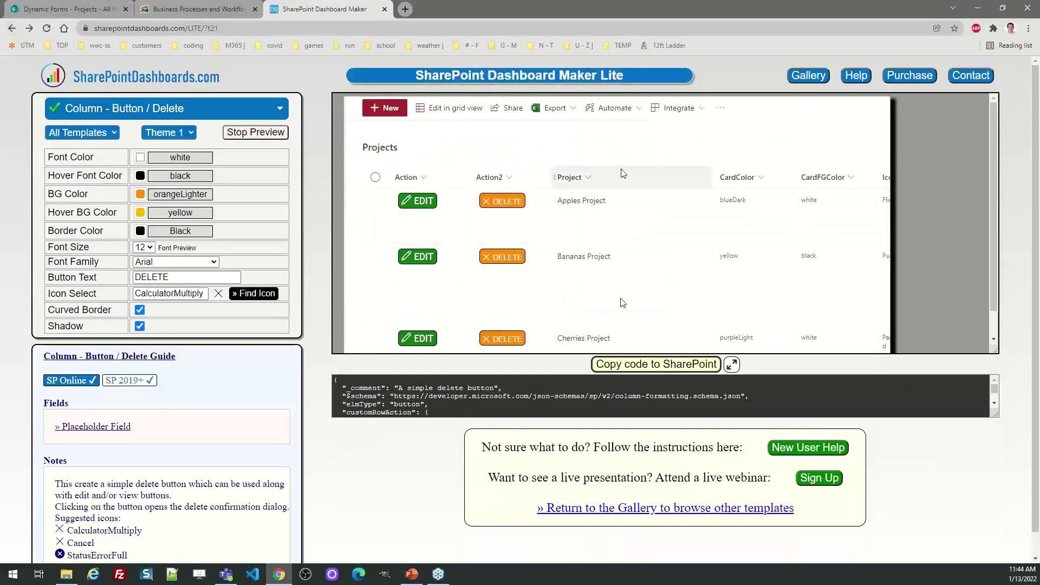
Try the DELETE button in the demo list, then browse the gallery down to the Map templates.
left_click(514, 202)
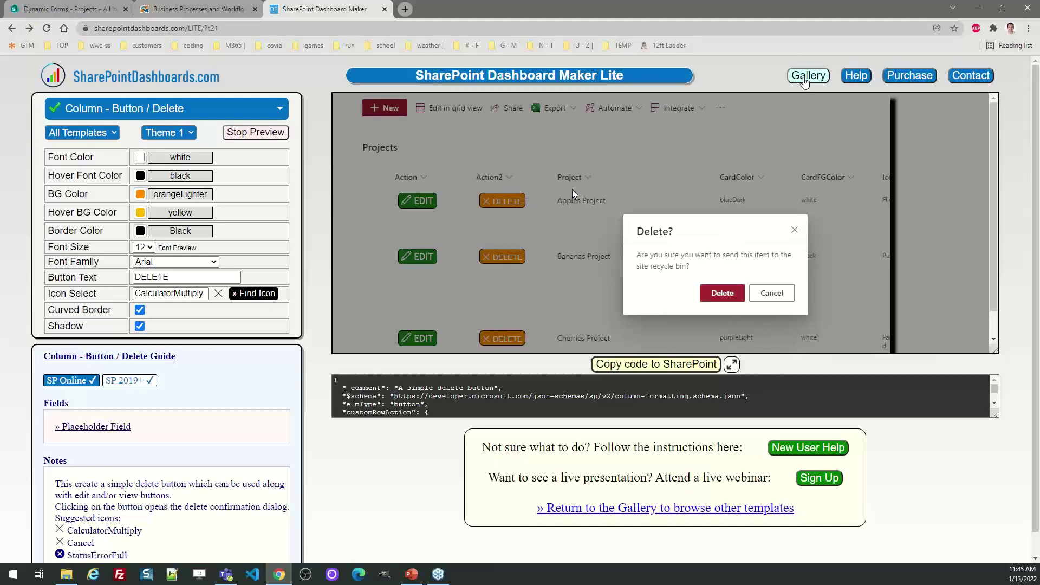
left_click(806, 77)
left_click_drag(1035, 127, 1036, 228)
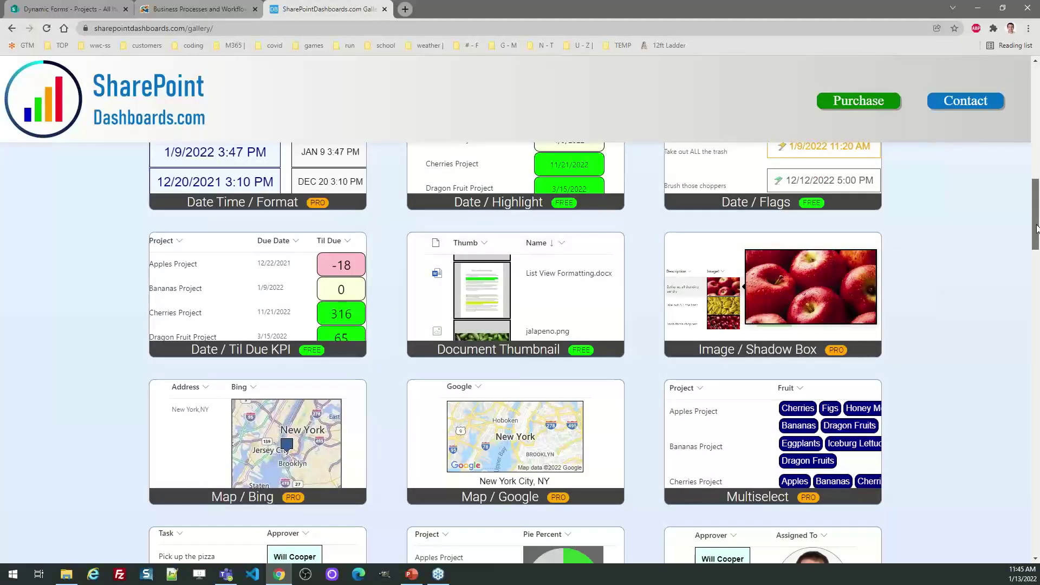
left_click(551, 426)
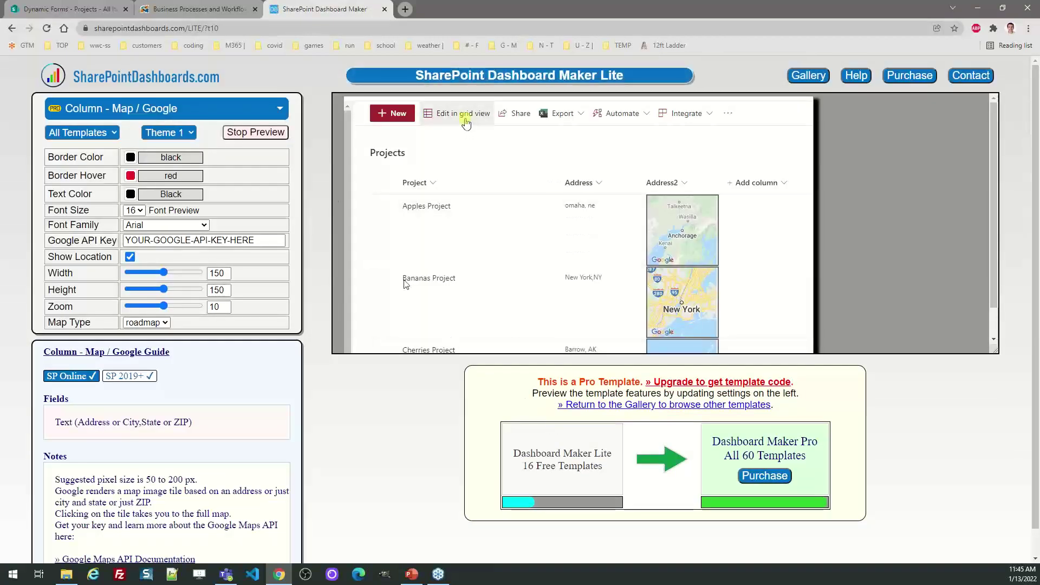
left_click(274, 133)
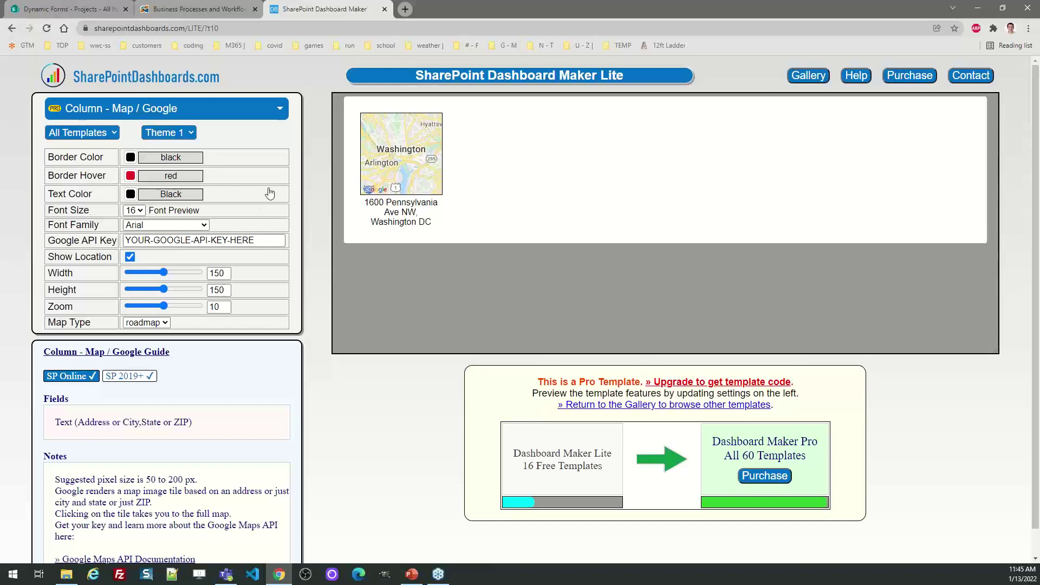
left_click(811, 76)
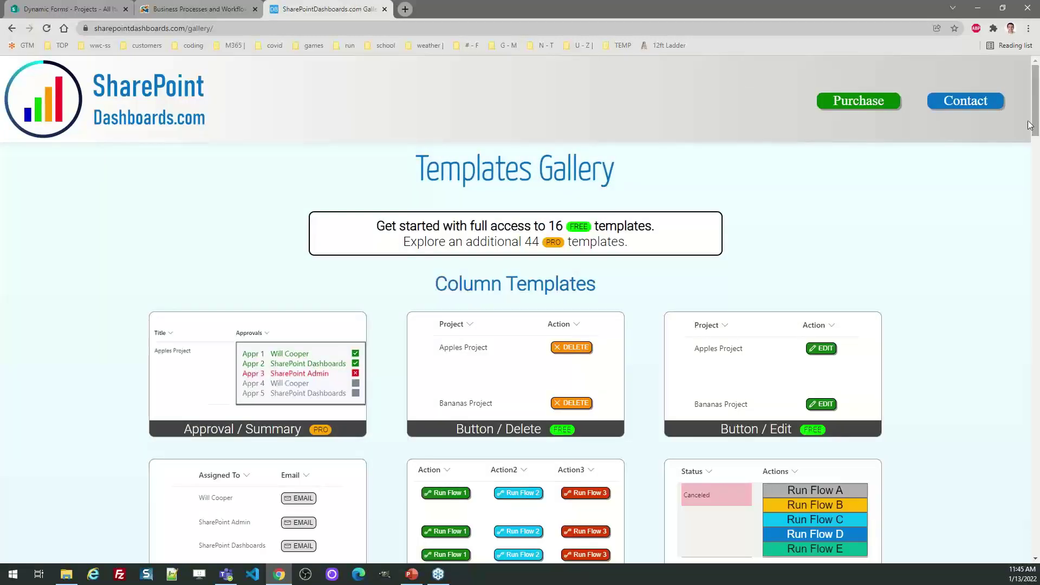
key("ctrl+f")
type("gantt")
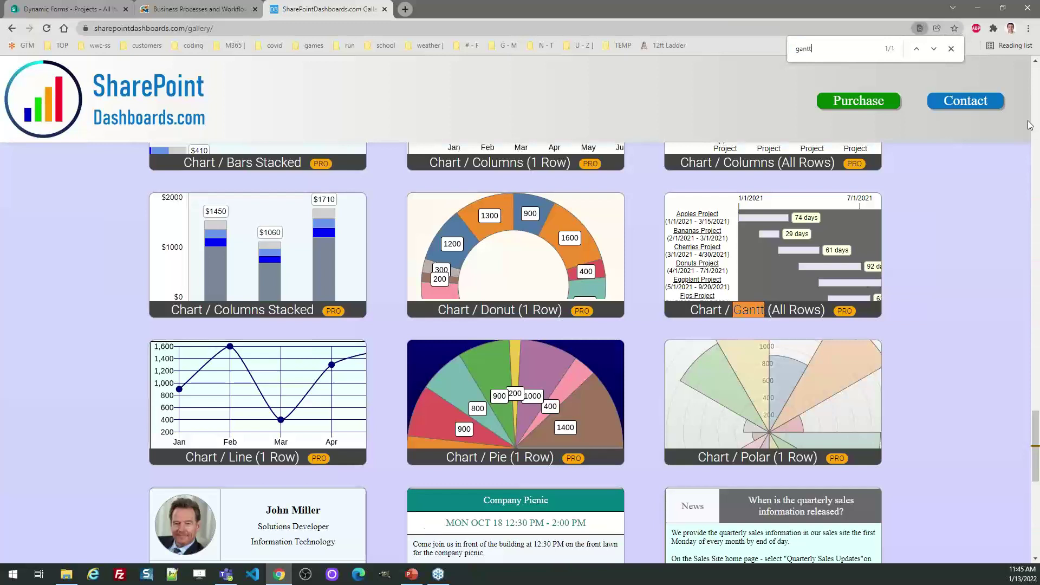
left_click(812, 257)
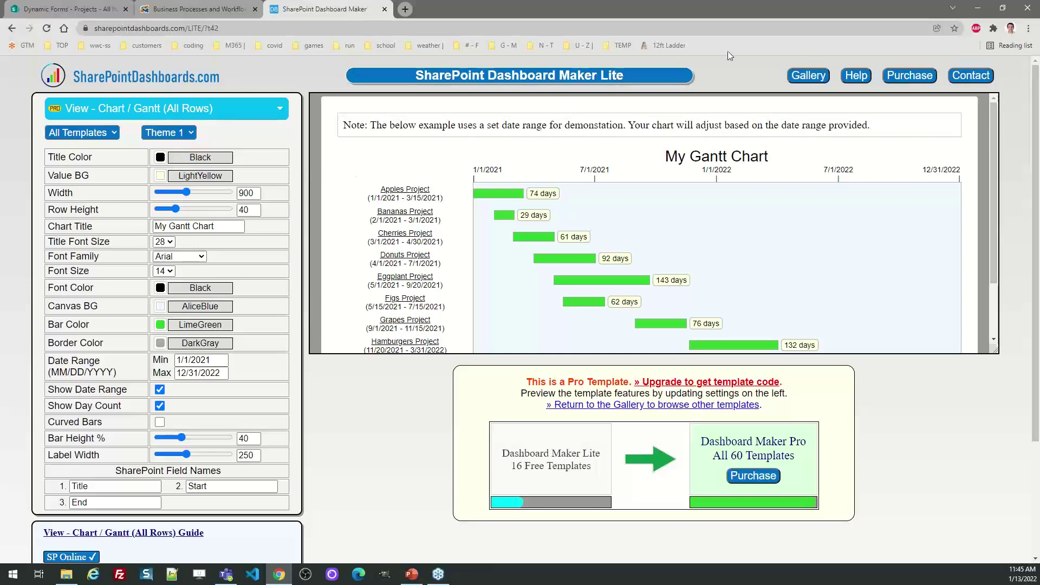
left_click(807, 76)
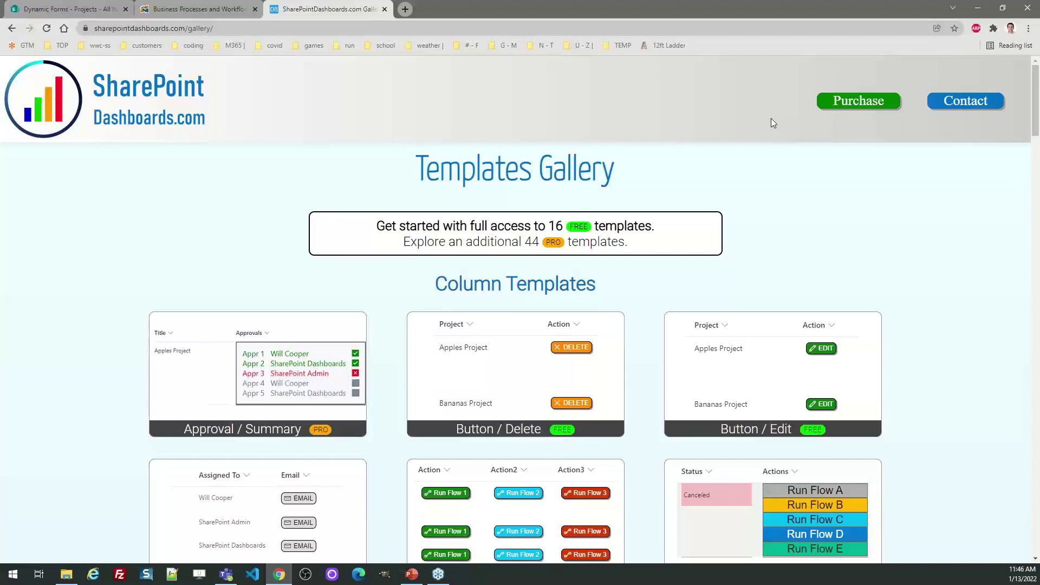
Load the Button / Hyperlink column template, enlarge its JSON code box, and test the Apples Link preview button.
left_click_drag(1037, 100, 1037, 140)
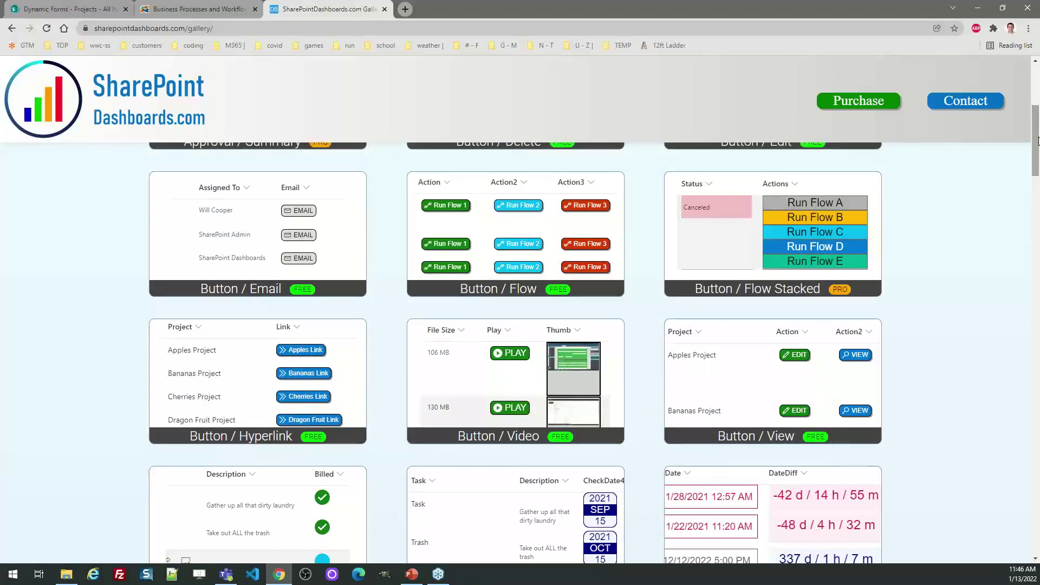
left_click(284, 347)
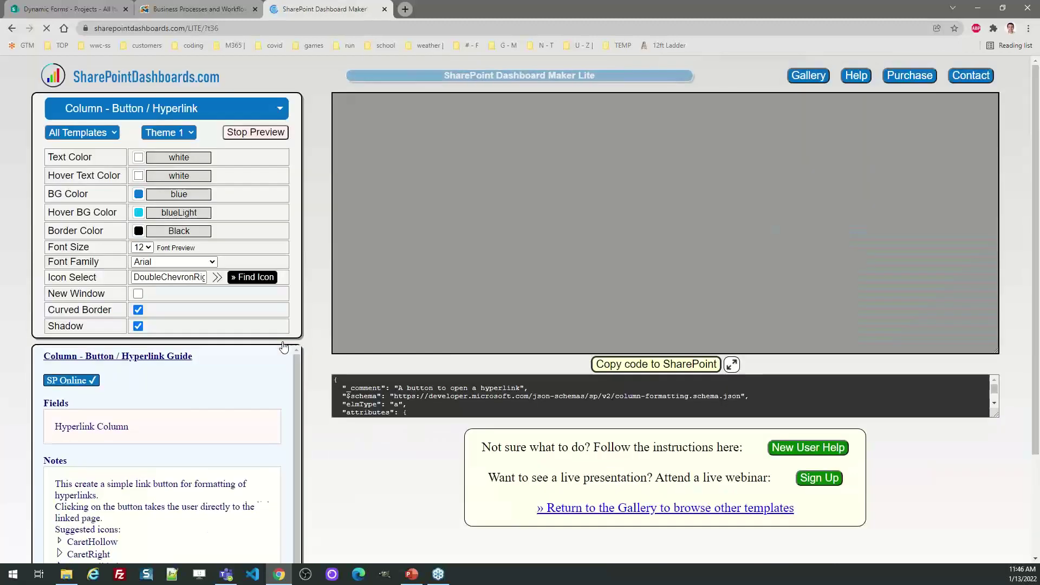
left_click(733, 365)
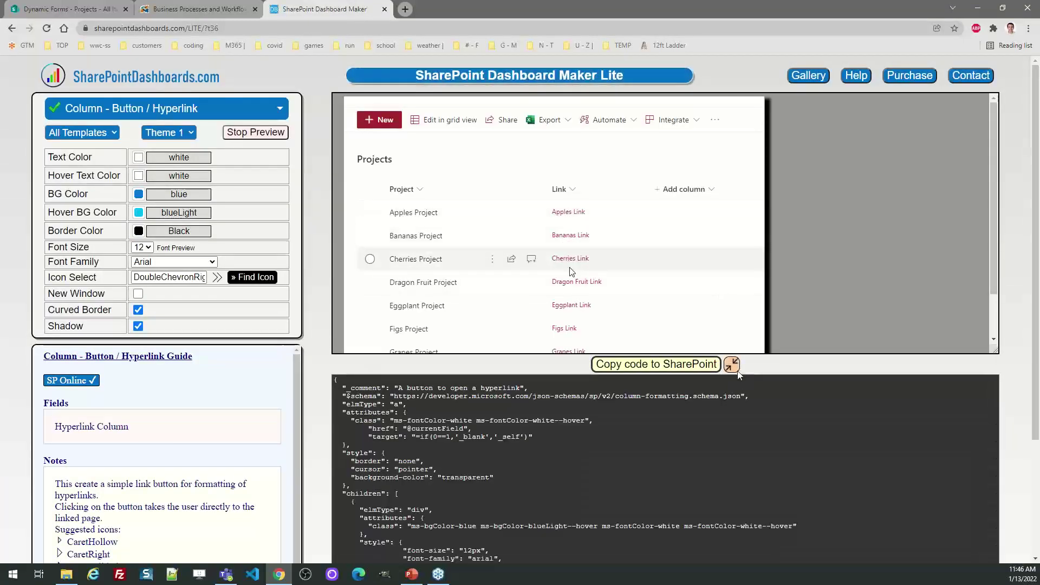
scroll(738, 375, "down", 2)
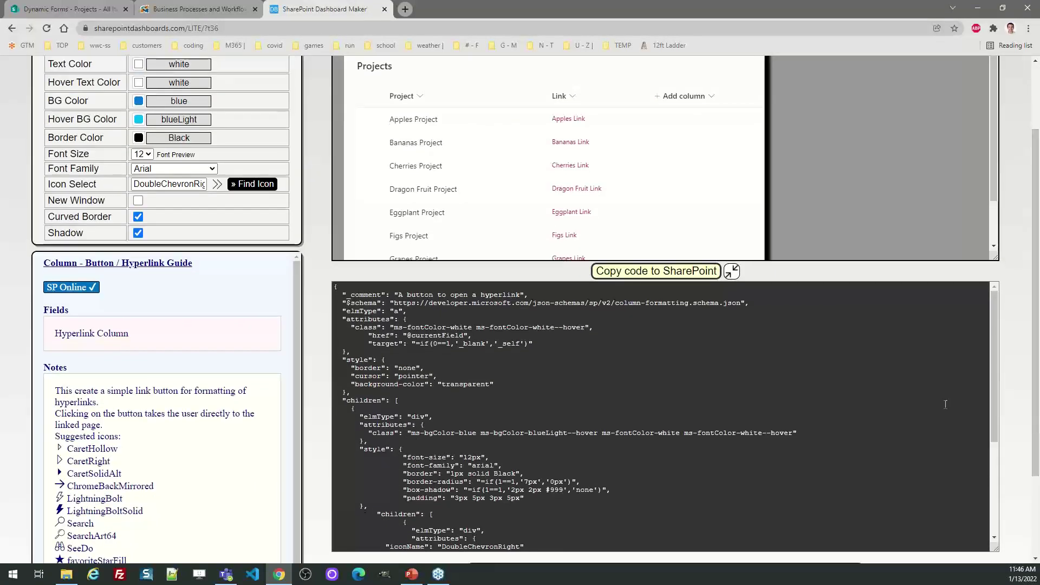
scroll(604, 489, "down", 3)
left_click_drag(604, 489, 360, 404)
left_click(591, 119)
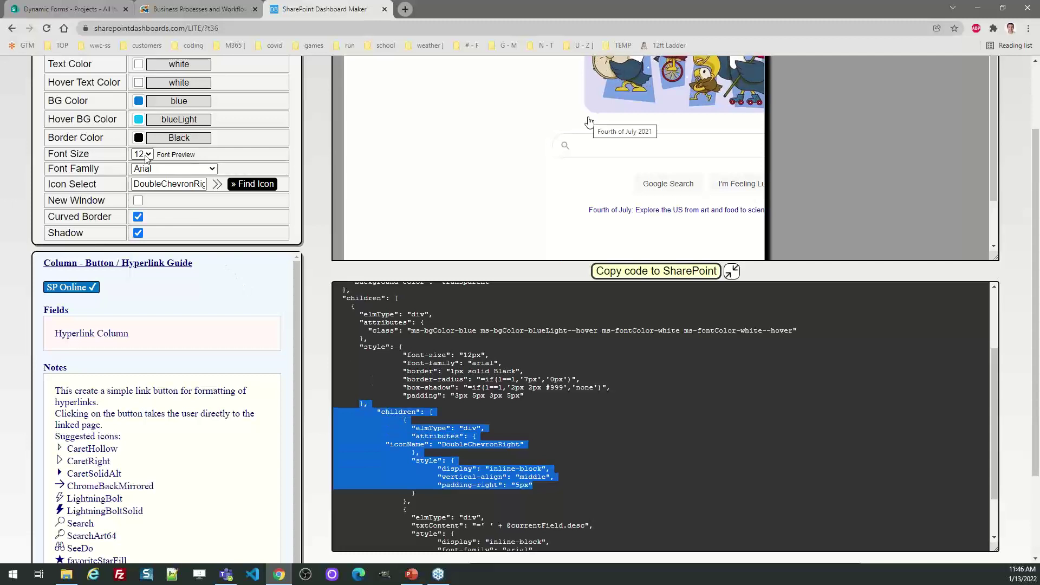
Set the button font size to 16, copy the column code, and return to the SharePoint Projects list.
left_click(142, 154)
left_click(146, 206)
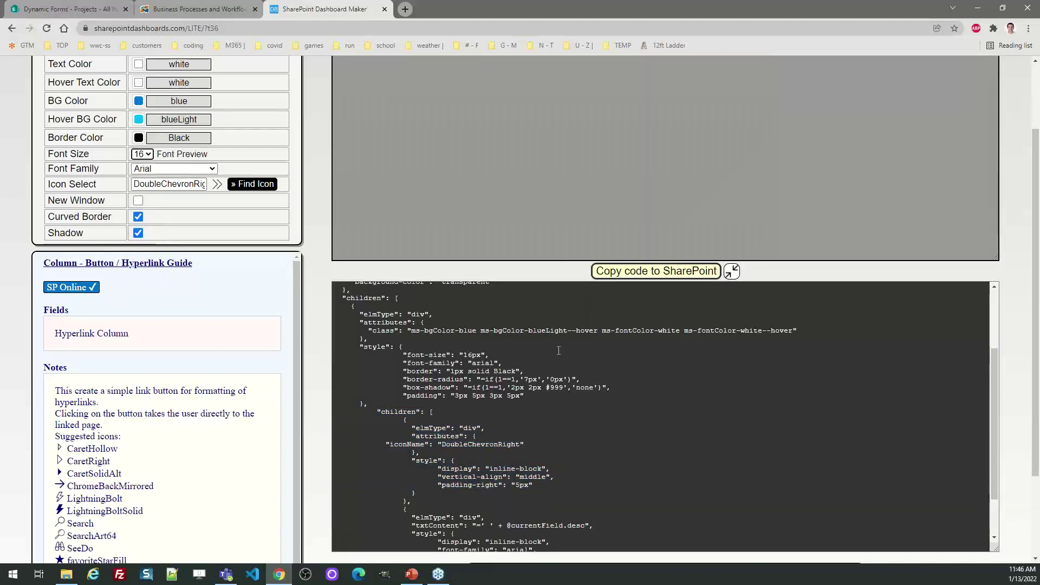
left_click(650, 271)
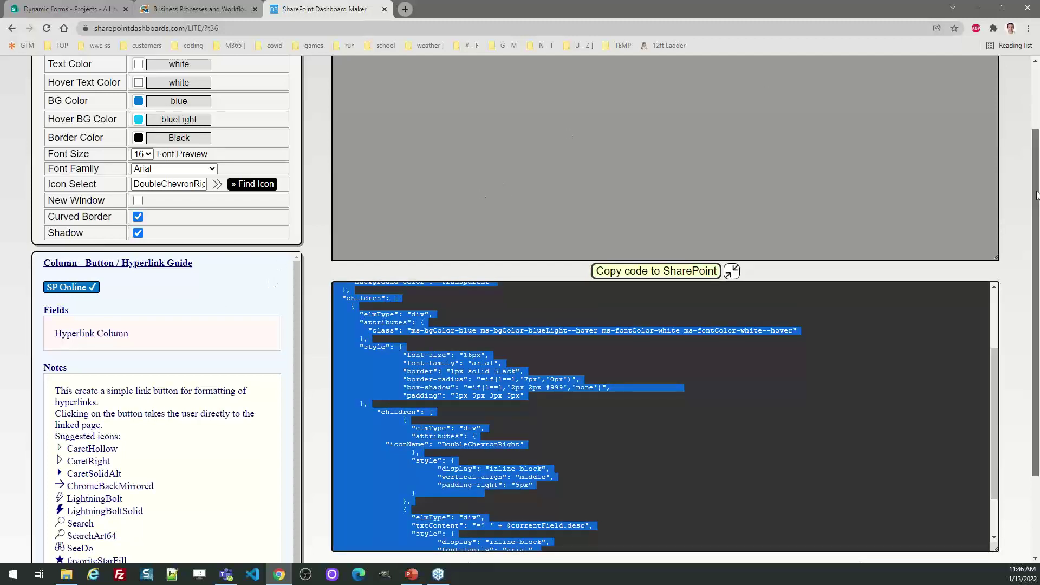
left_click_drag(1035, 162, 1034, 97)
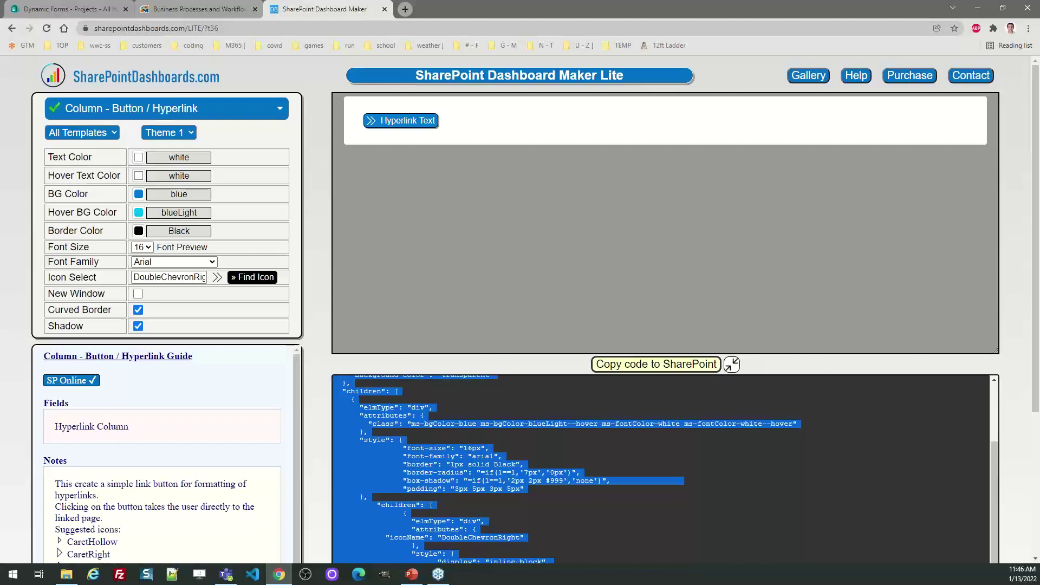
left_click(78, 11)
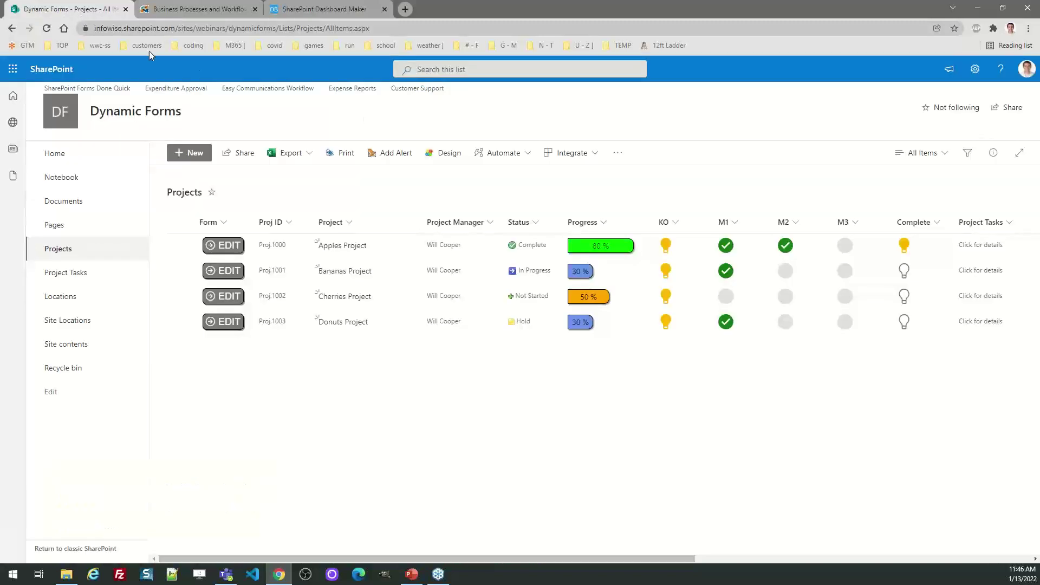